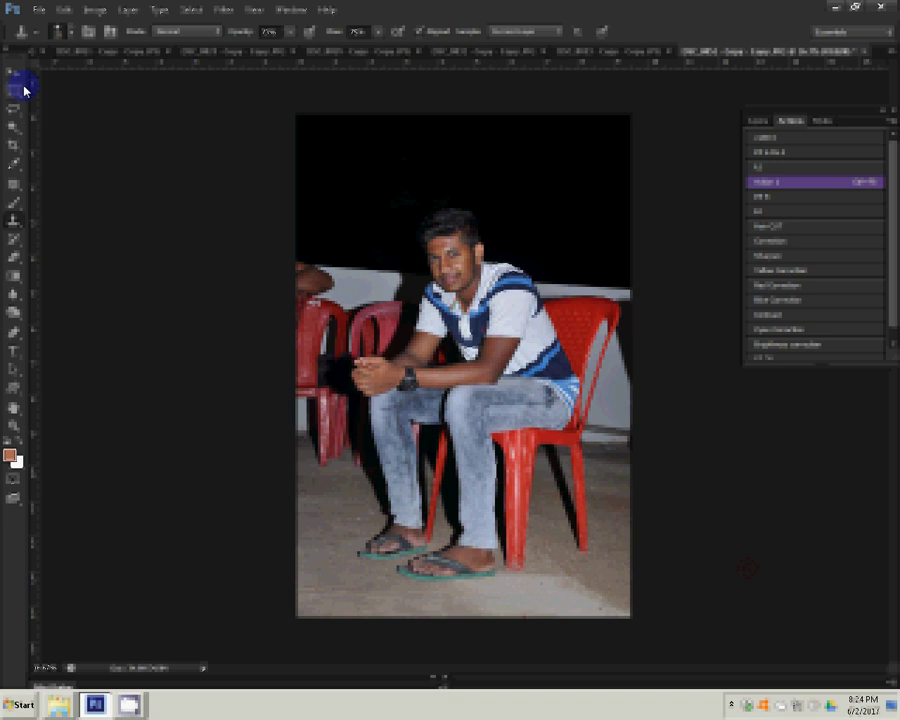
# - Create a new 36 × 12 in, 300 ppi transparent document, then switch back to the seated-man photo
pyautogui.click(38, 9)
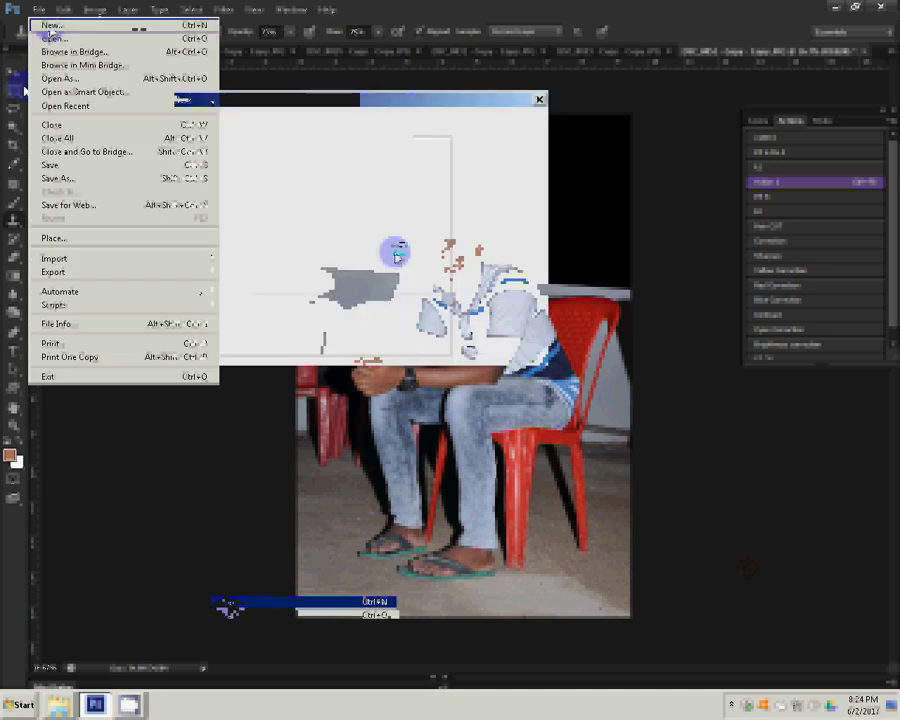
pyautogui.click(320, 140)
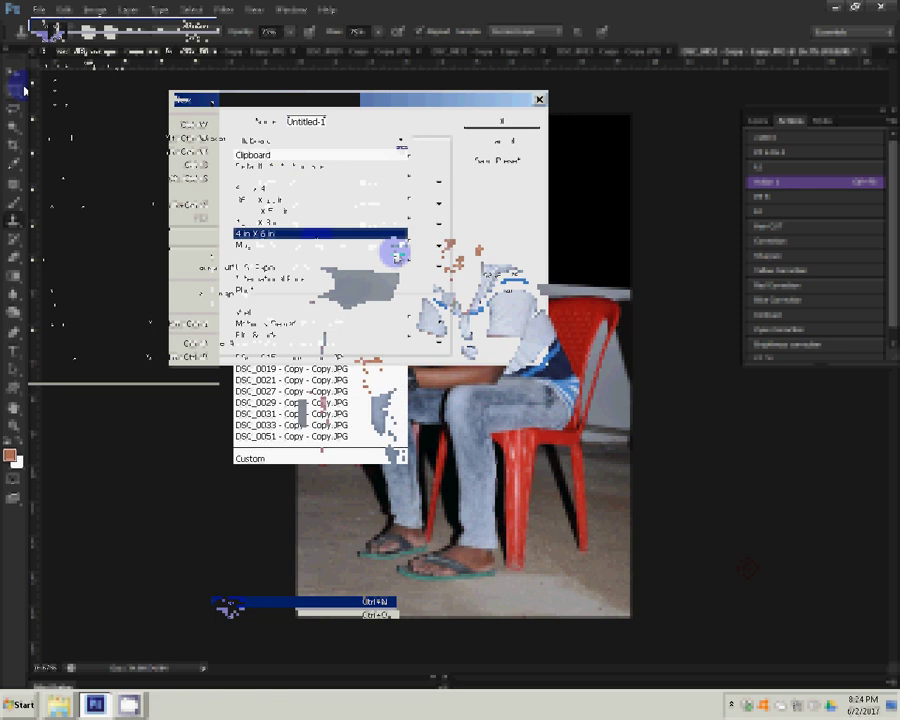
pyautogui.press('Up')
pyautogui.press('Up')
pyautogui.press('Up')
pyautogui.press('Up')
pyautogui.press('Up')
pyautogui.press('Return')
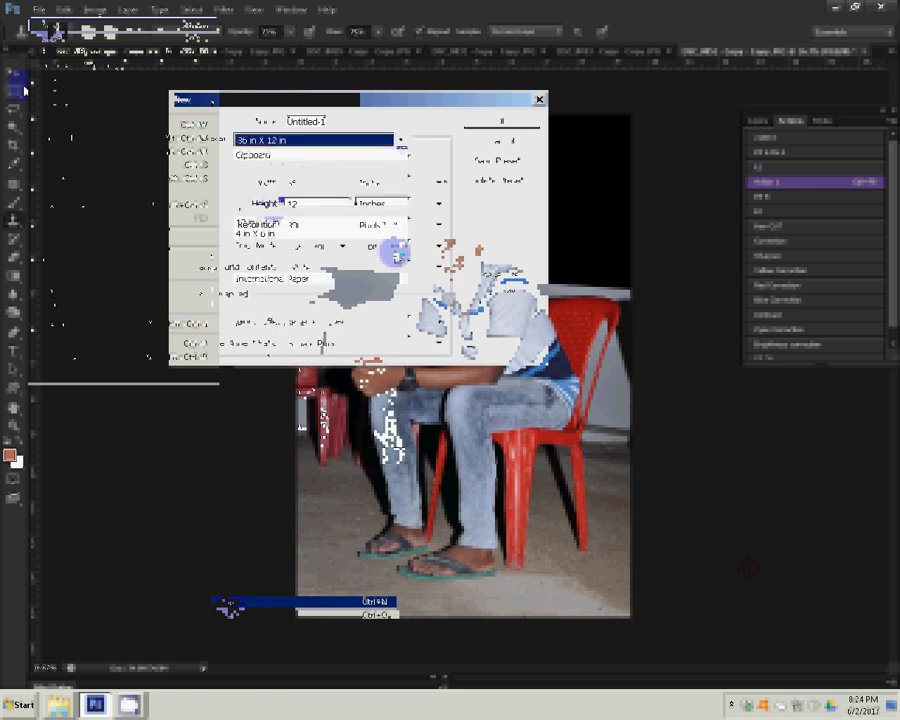
pyautogui.click(395, 265)
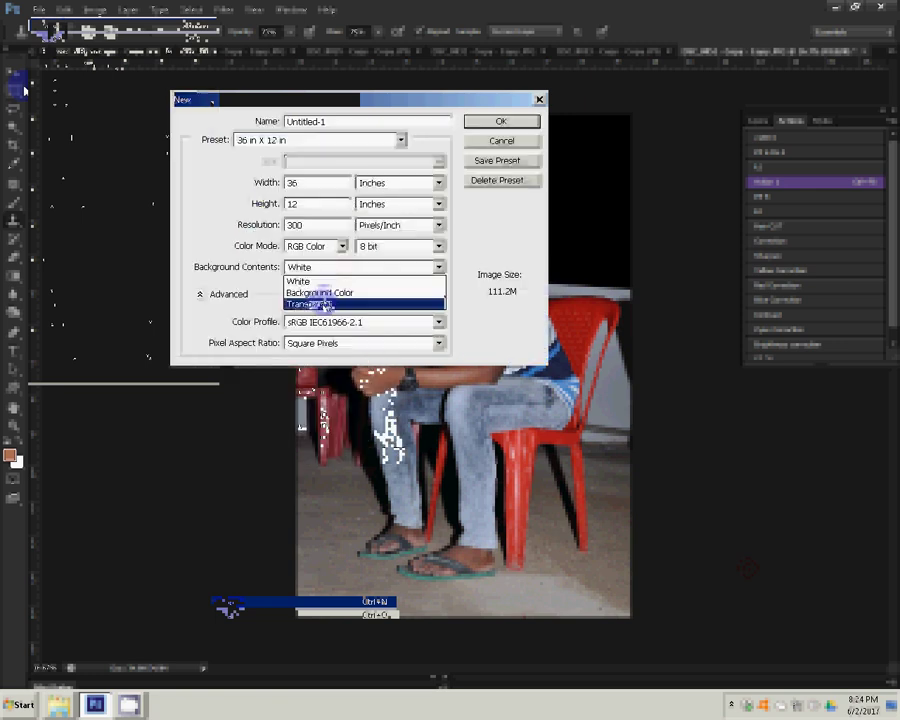
pyautogui.click(321, 303)
pyautogui.click(501, 123)
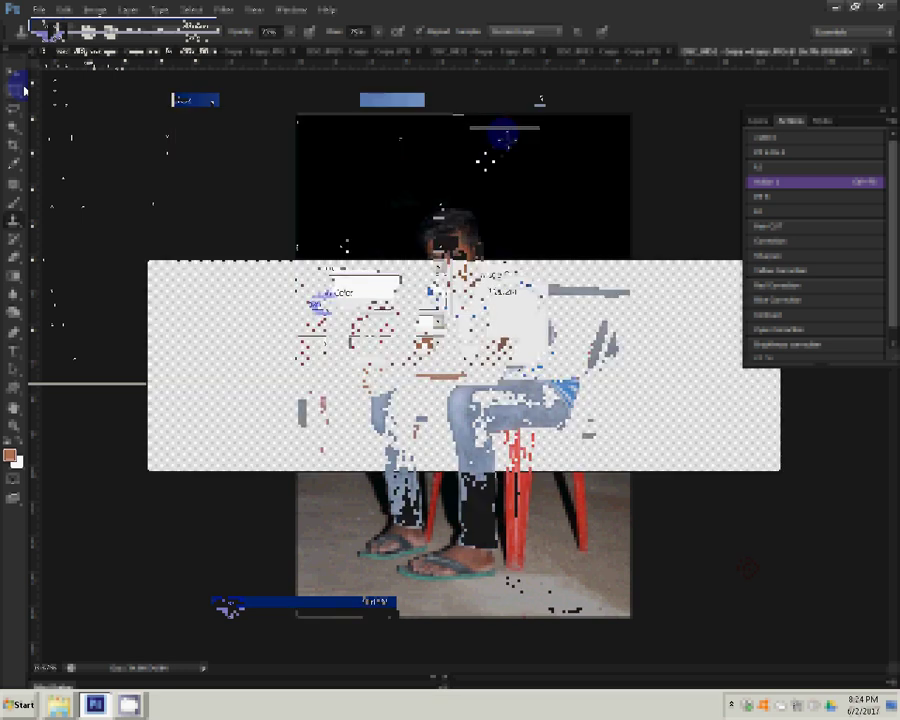
pyautogui.click(676, 54)
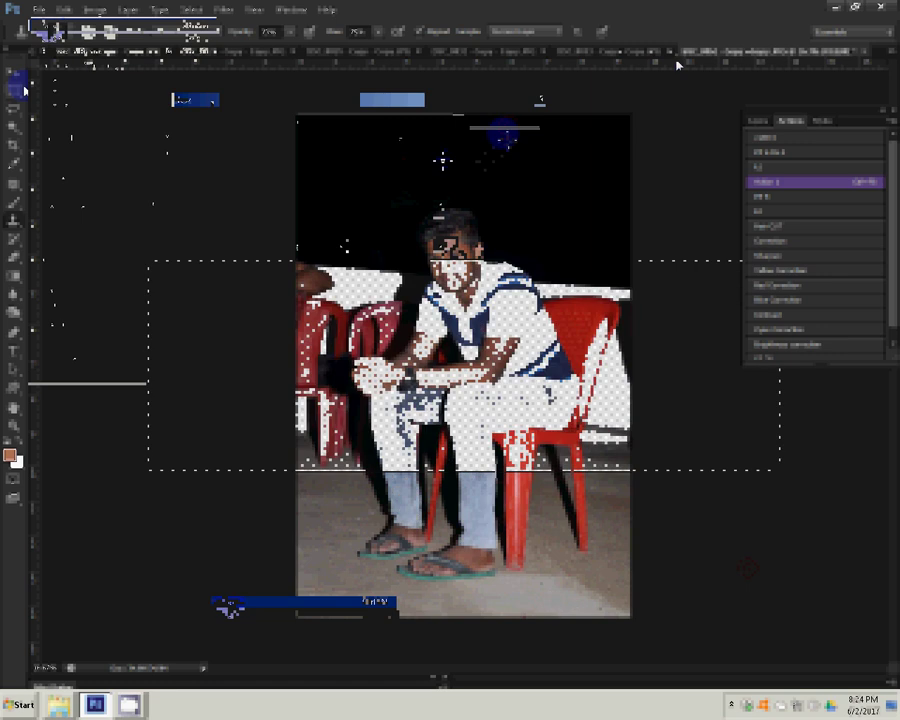
pyautogui.click(269, 148)
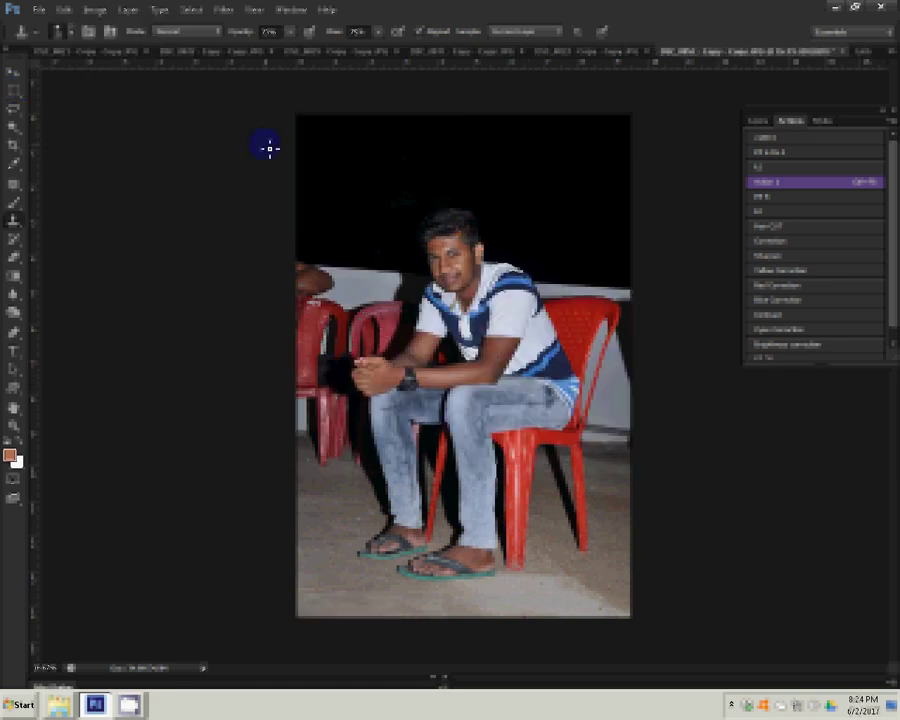
# - Resize the portrait to 4 inches wide at 300 ppi
pyautogui.click(94, 10)
pyautogui.click(112, 112)
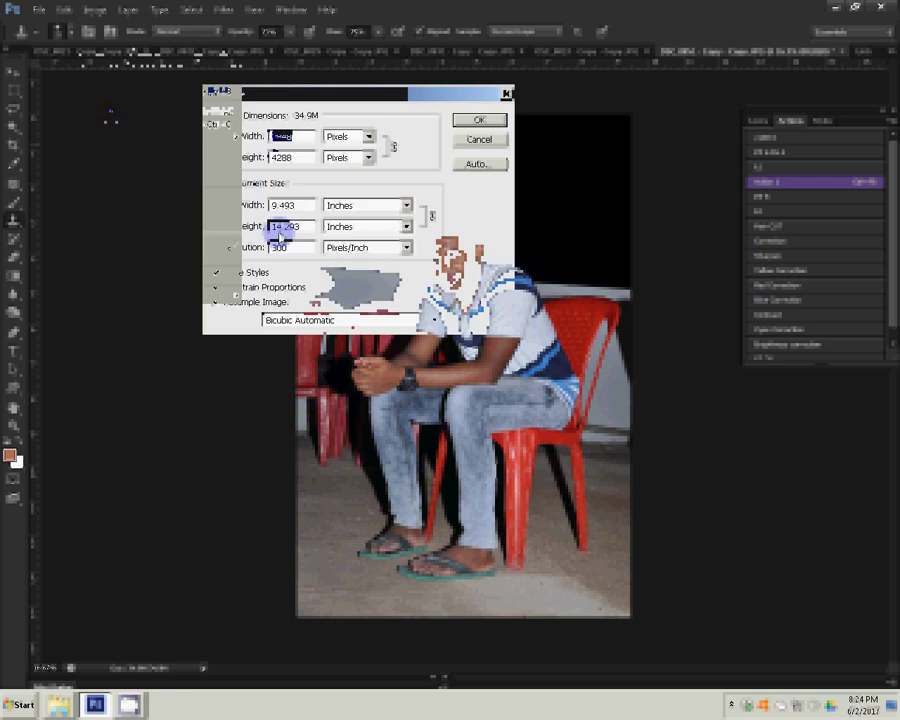
pyautogui.write('4')
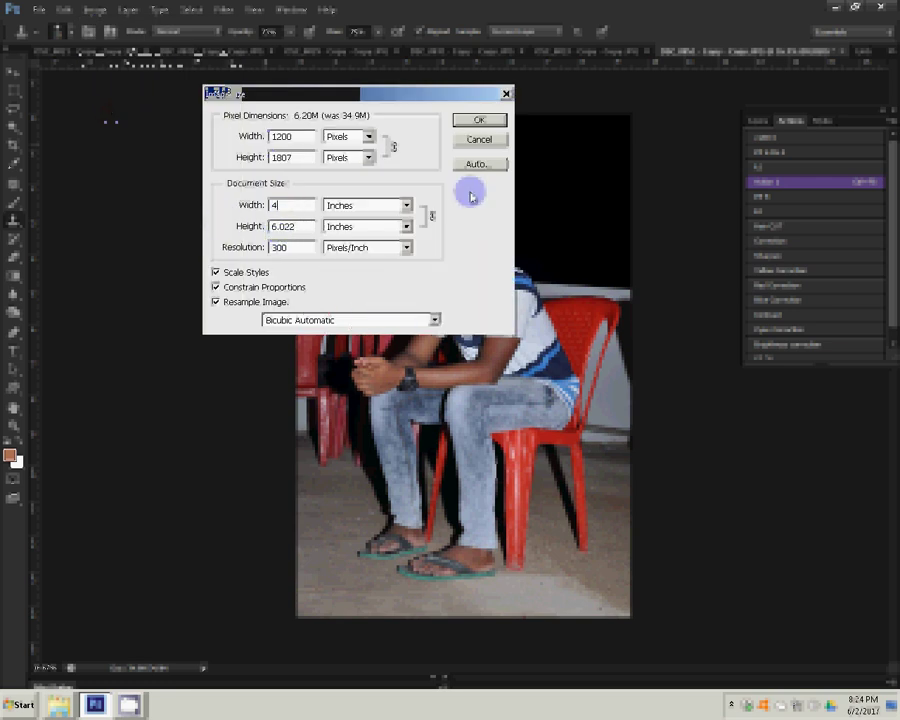
pyautogui.click(489, 121)
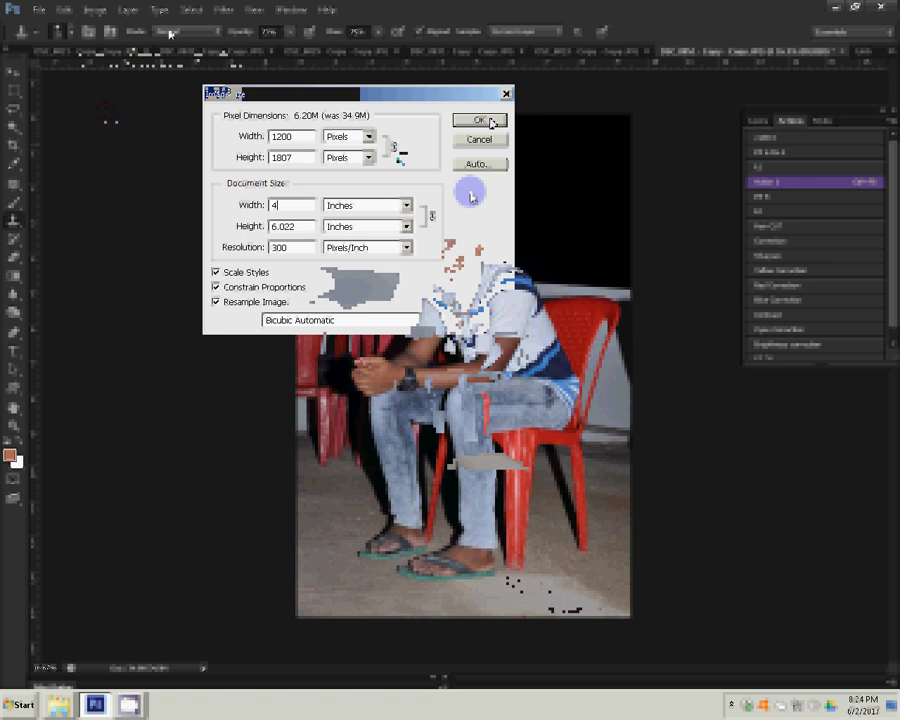
# - Cut the whole portrait to the clipboard and close it without saving
pyautogui.click(190, 10)
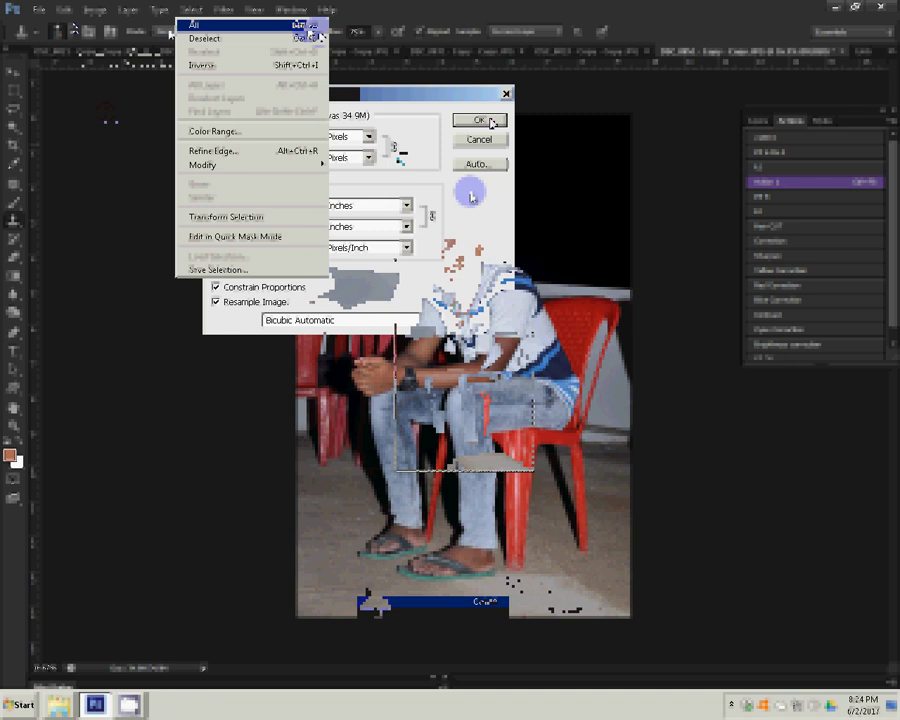
pyautogui.click(314, 26)
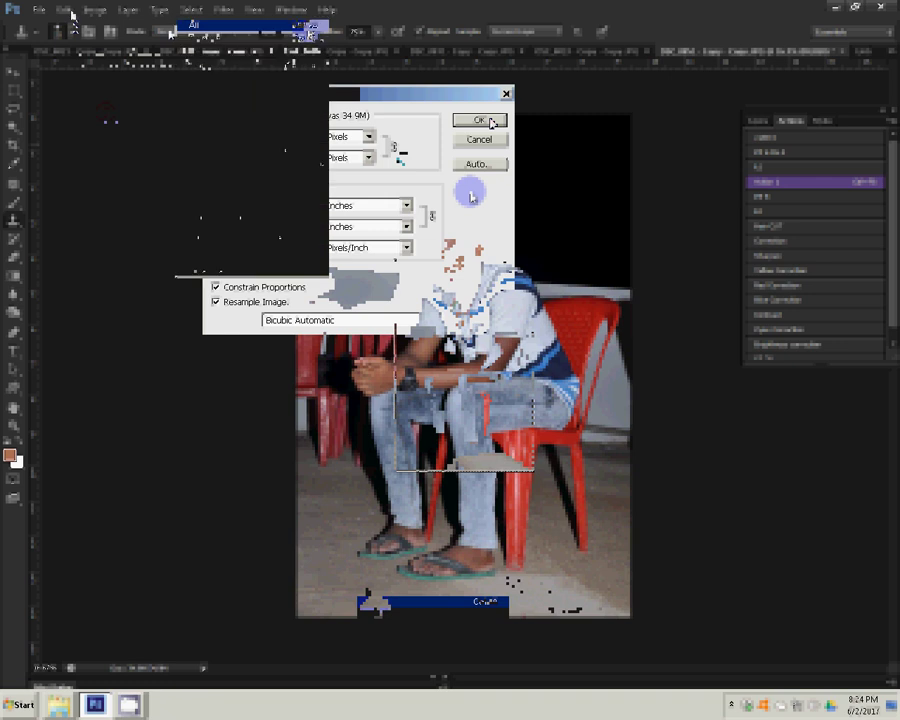
pyautogui.click(68, 10)
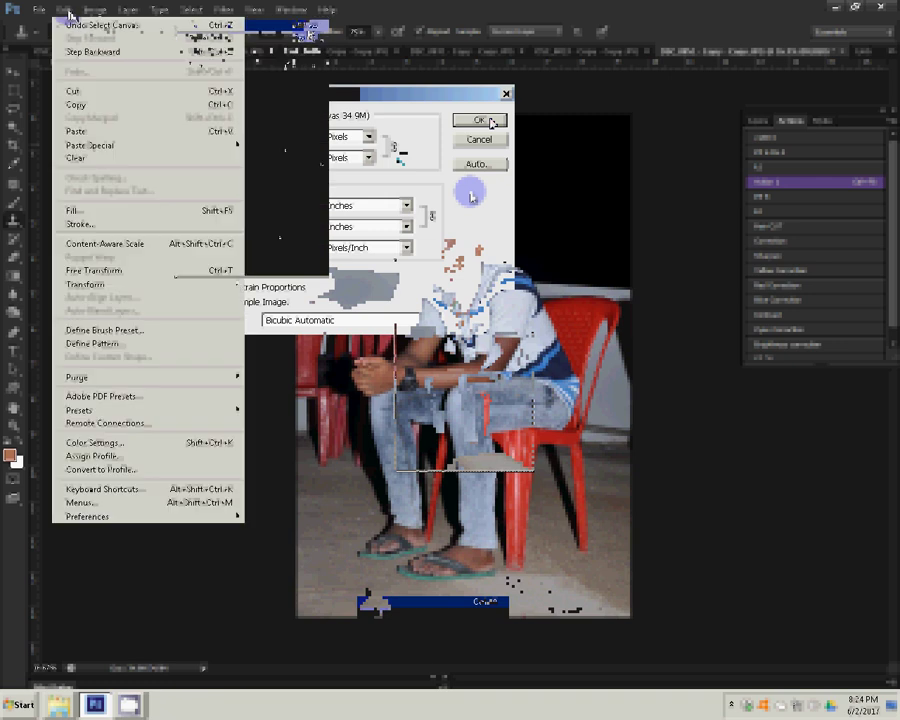
pyautogui.click(70, 91)
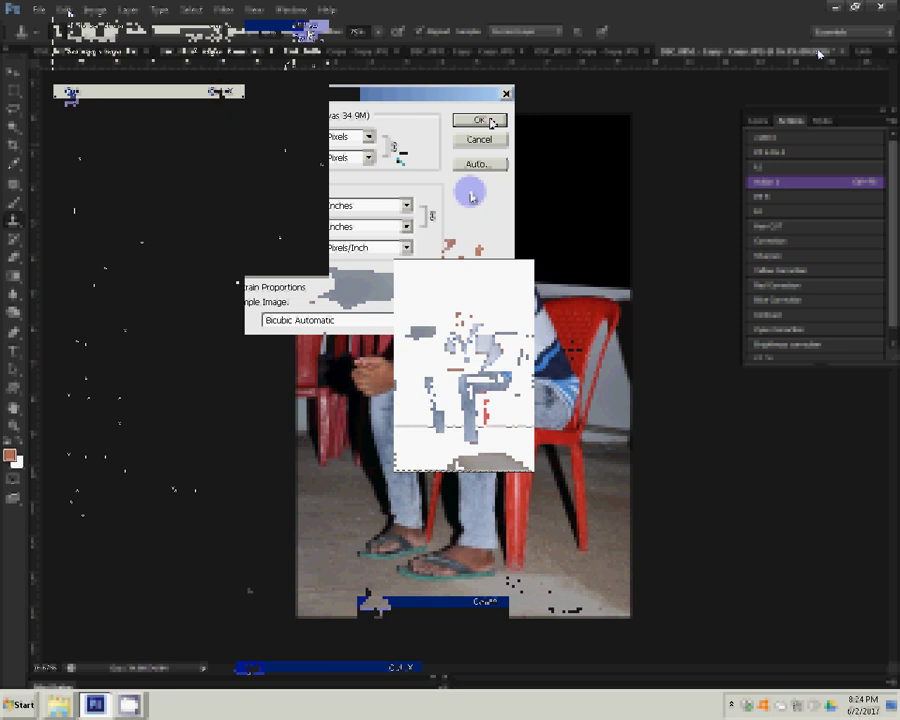
pyautogui.hotkey('ctrl', 'w')
pyautogui.click(451, 266)
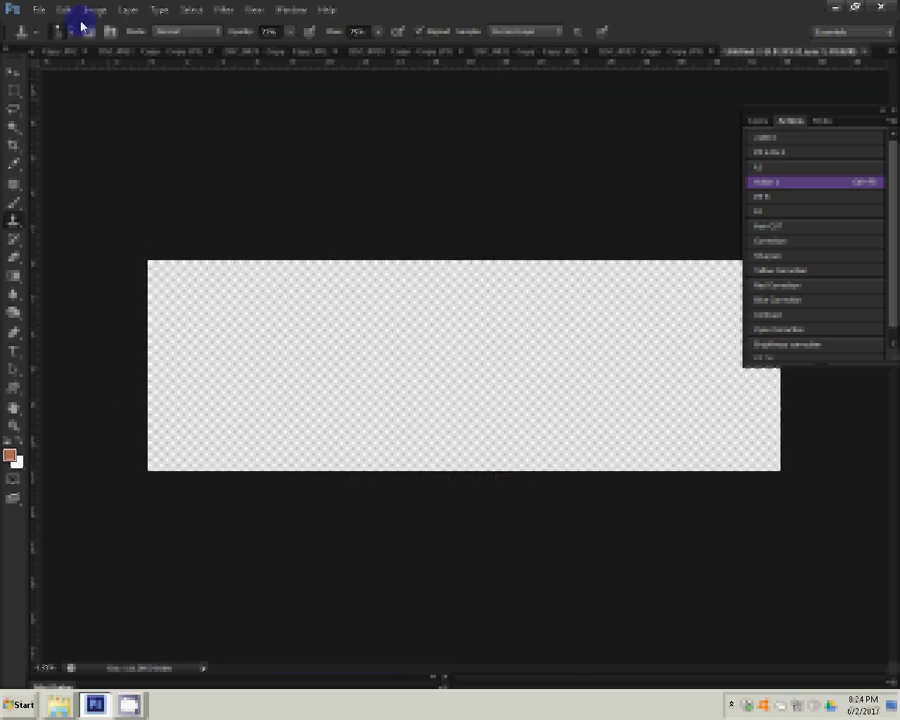
# - Paste the 4-inch portrait onto the transparent 36 × 12 in sheet and drag it toward the right end
pyautogui.click(64, 10)
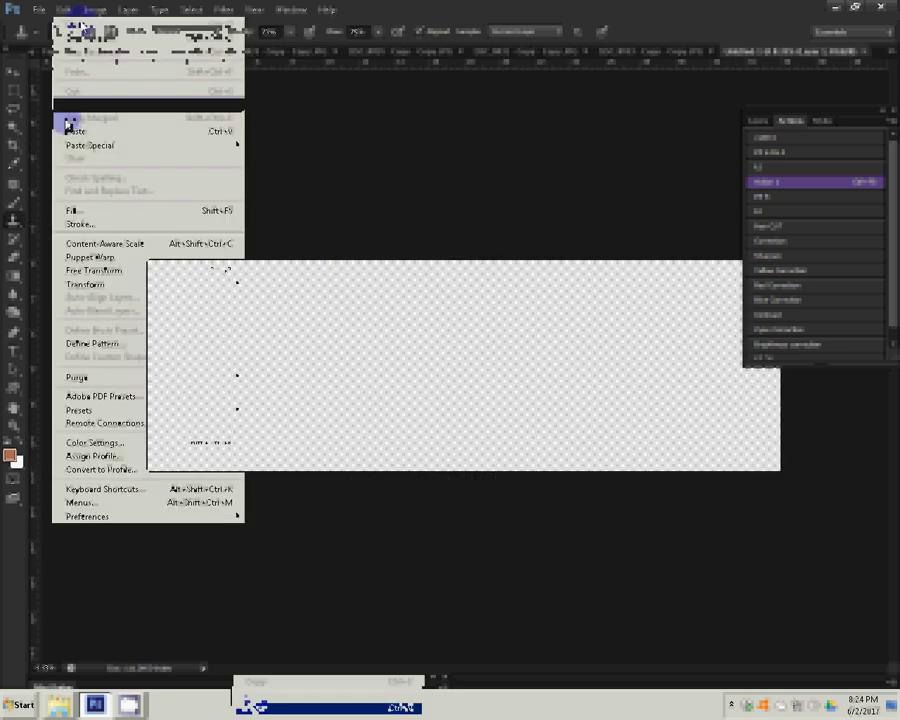
pyautogui.click(228, 132)
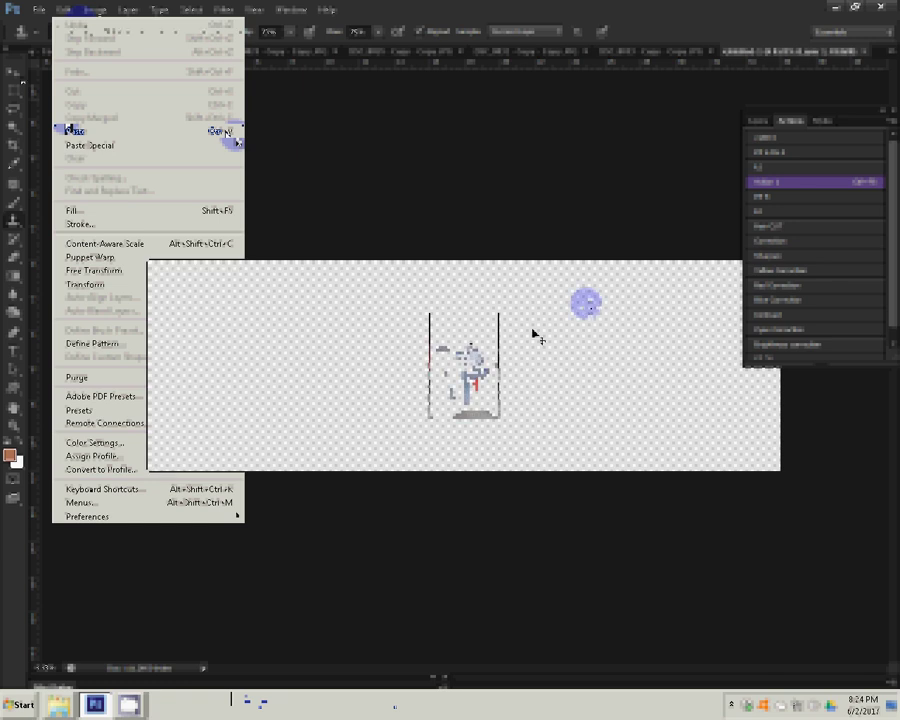
pyautogui.moveTo(537, 337); pyautogui.dragTo(660, 318)
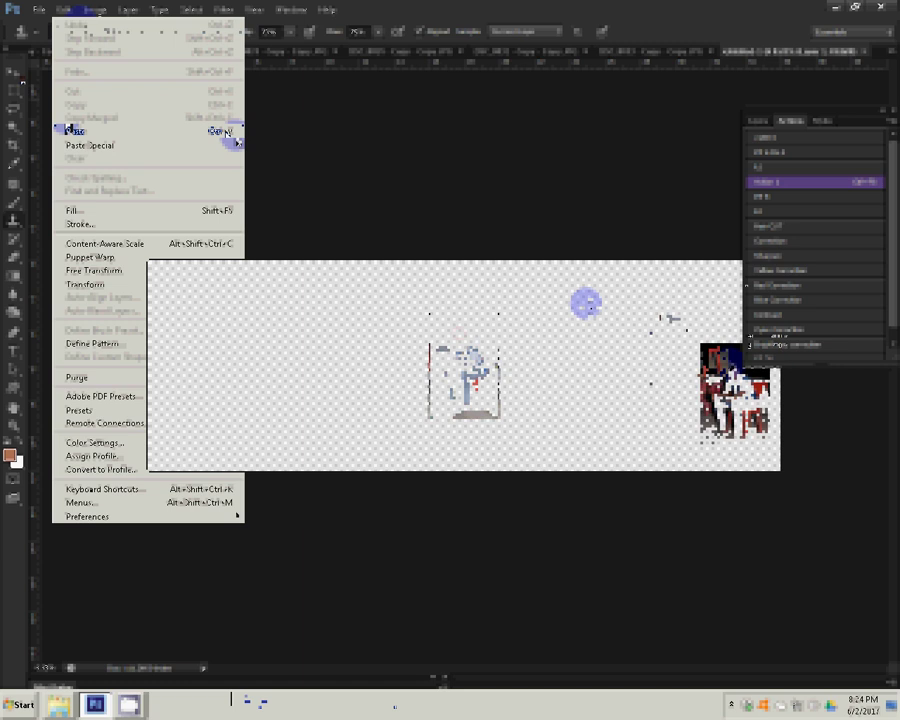
pyautogui.moveTo(745, 335); pyautogui.dragTo(750, 348)
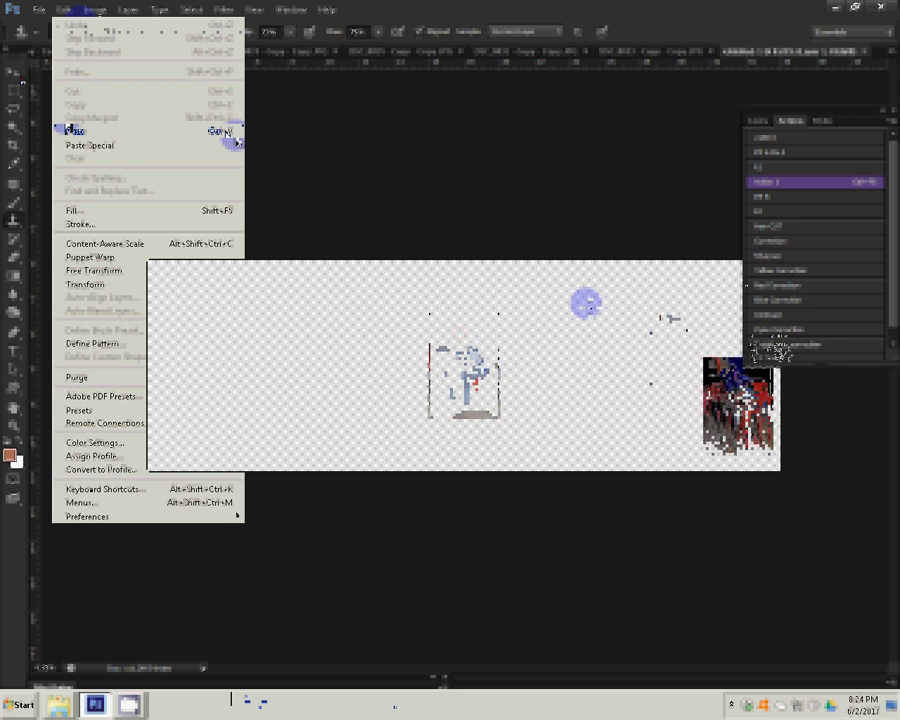
pyautogui.moveTo(543, 331); pyautogui.dragTo(562, 450)
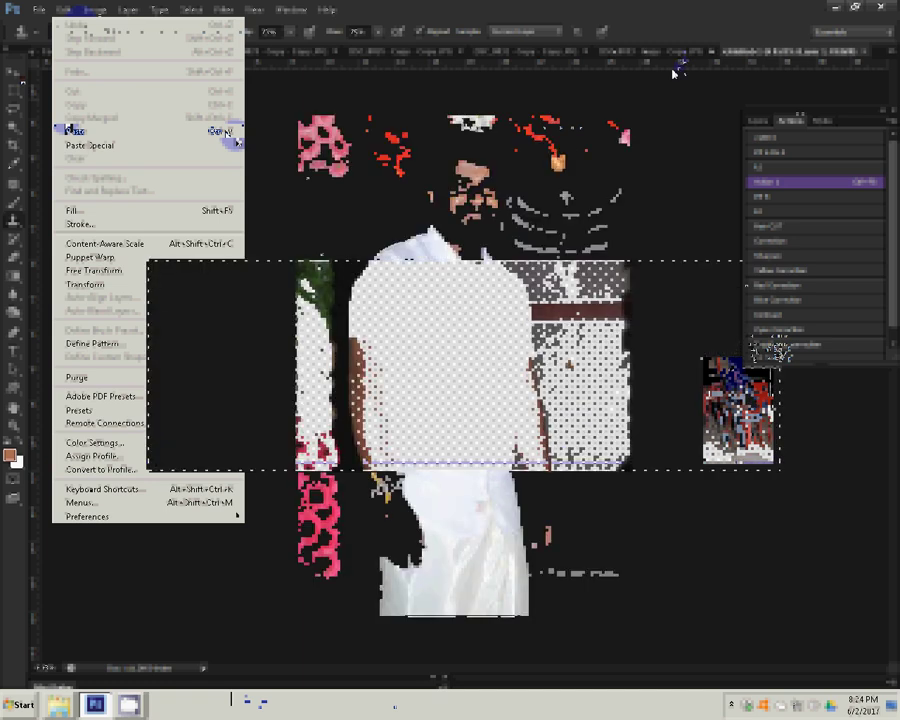
# - Select the Zoom tool and open the Magic Pro grain filter to run it at Graininess 100
pyautogui.press('z')
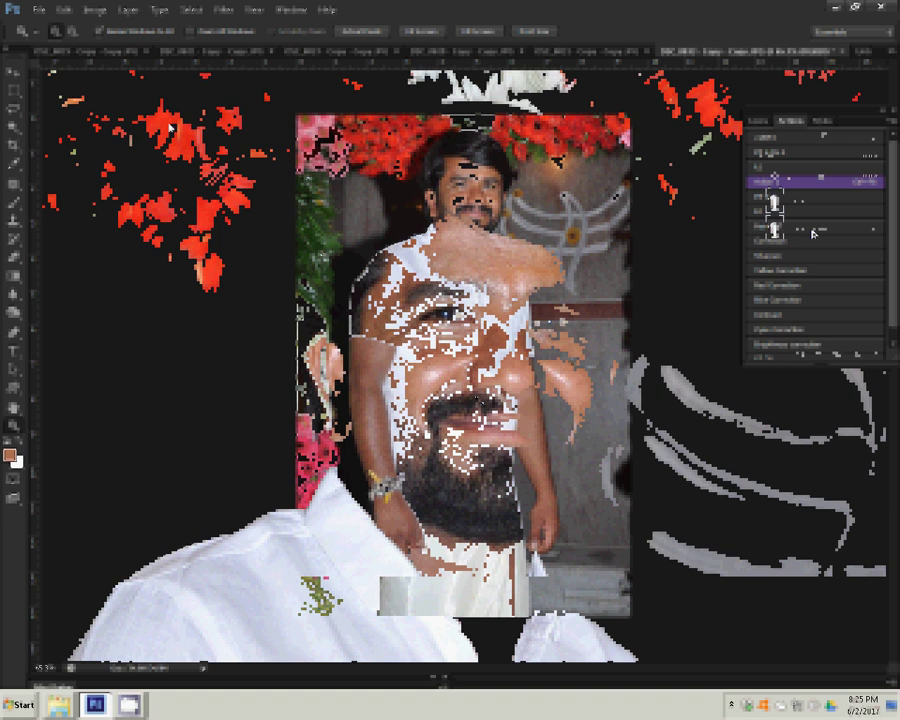
pyautogui.click(224, 9)
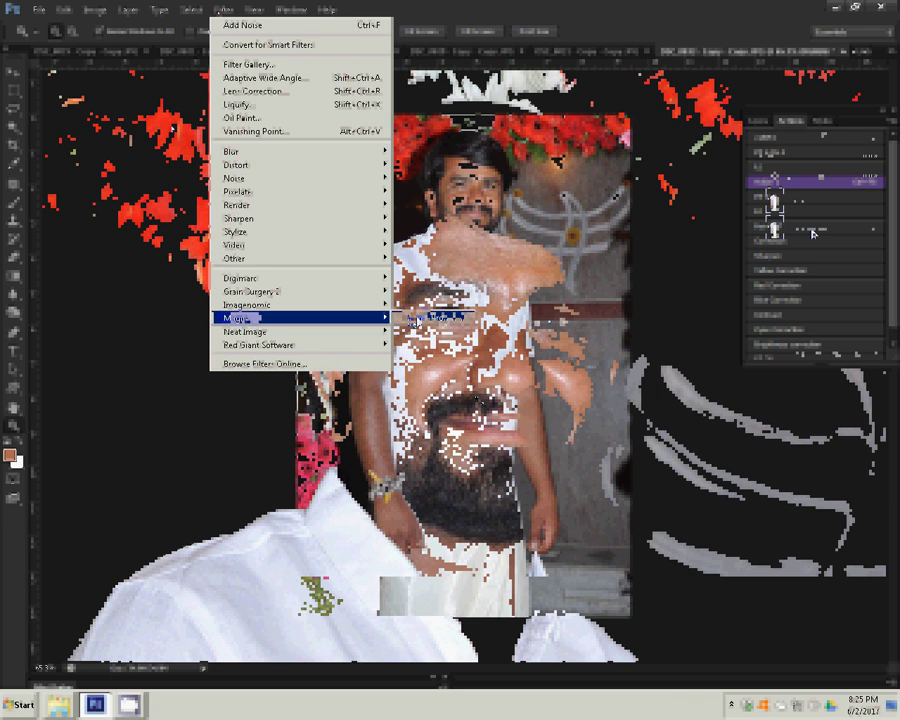
pyautogui.click(450, 319)
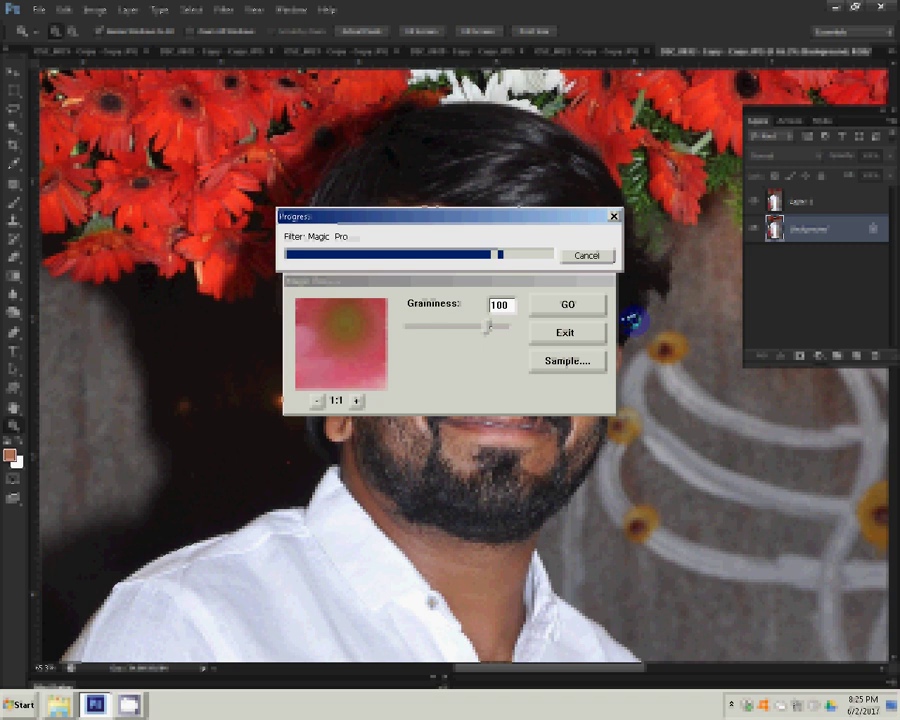
# - Exit the Magic Pro filter dialog and bring up the Noise filters menu
pyautogui.click(588, 335)
pyautogui.click(574, 334)
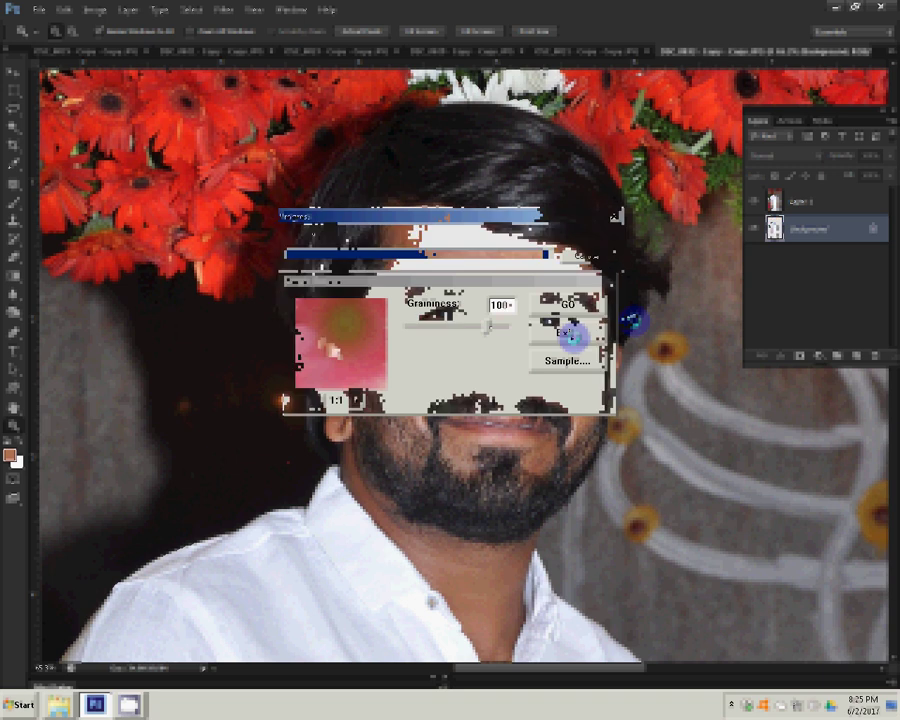
pyautogui.click(224, 10)
pyautogui.moveTo(300, 178)
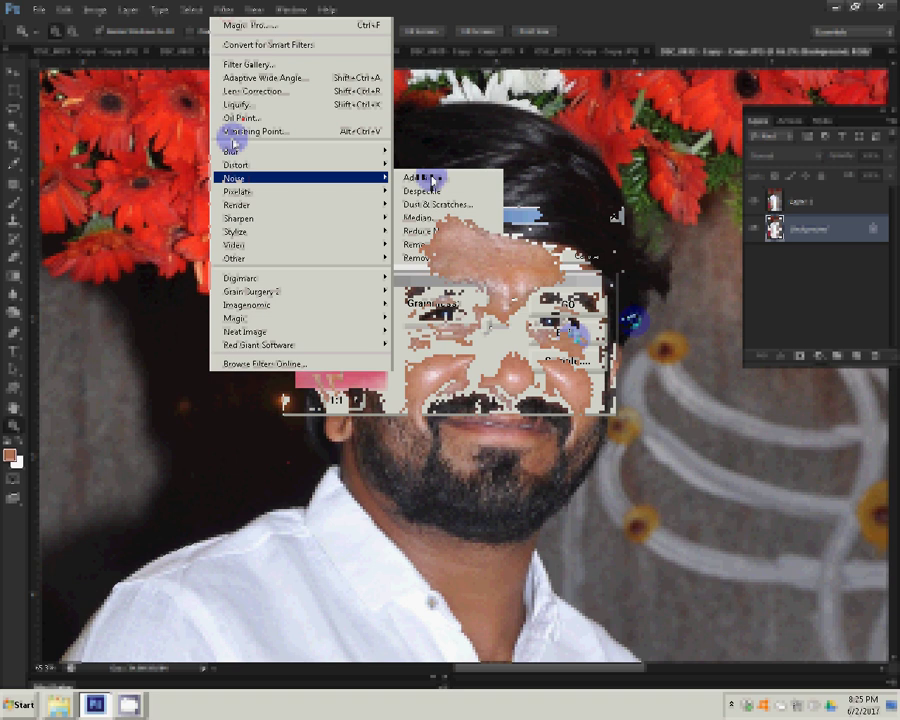
# - Open the Add Noise settings, then zoom in twice on the man's face
pyautogui.click(430, 178)
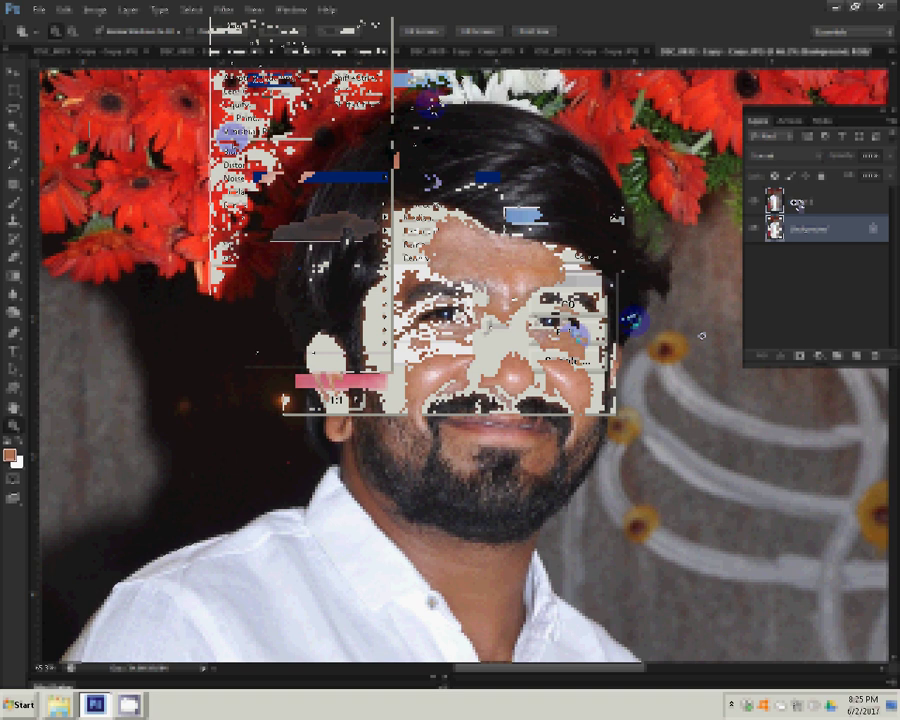
pyautogui.click(799, 204)
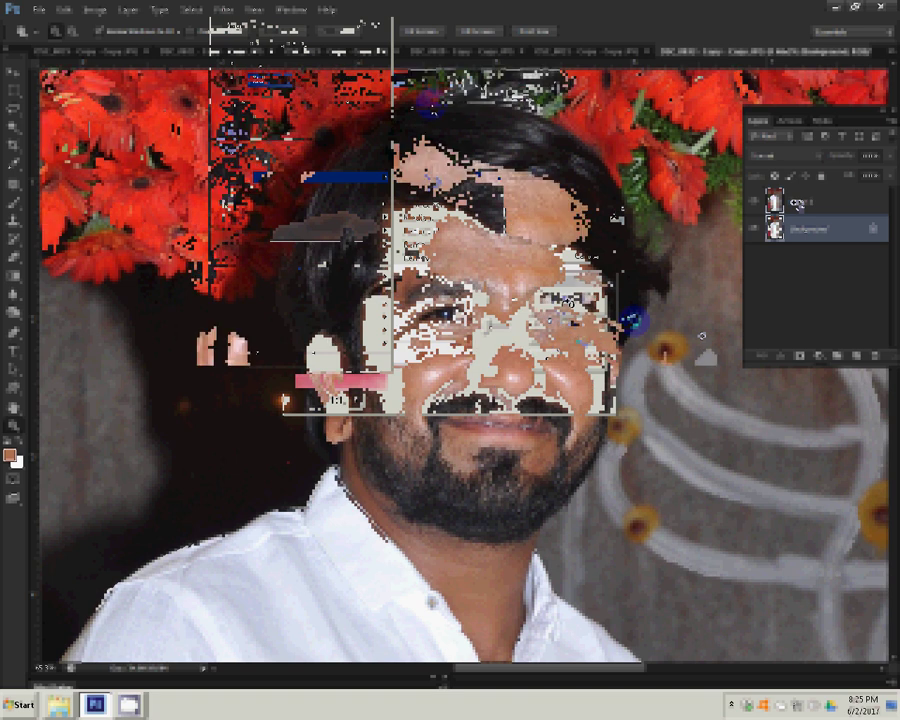
pyautogui.click(549, 311)
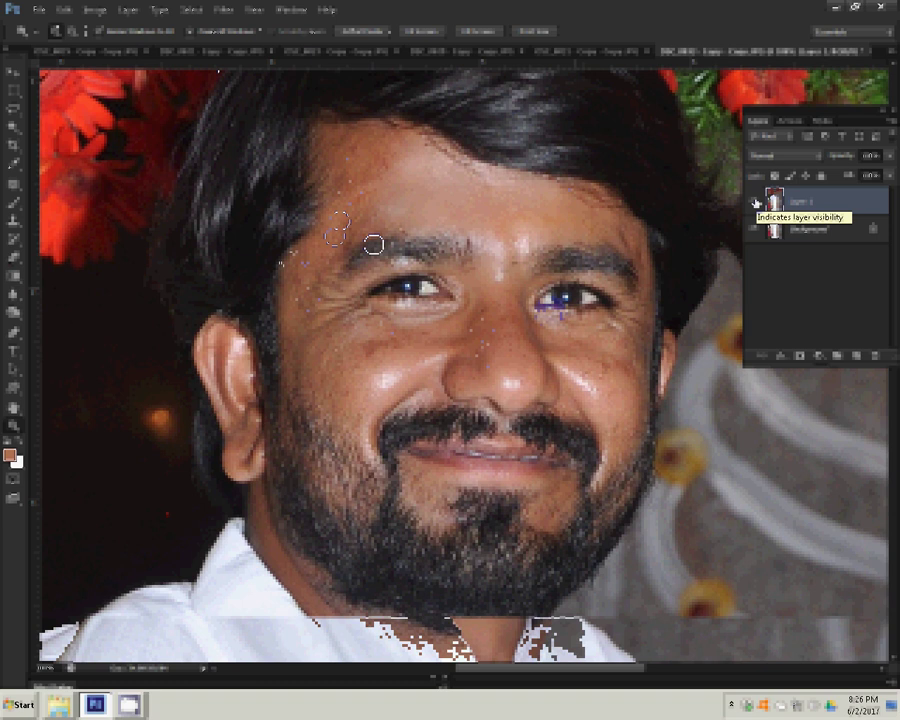
# - Toggle Layer 1's visibility to compare the retouched and original versions
pyautogui.click(756, 202)
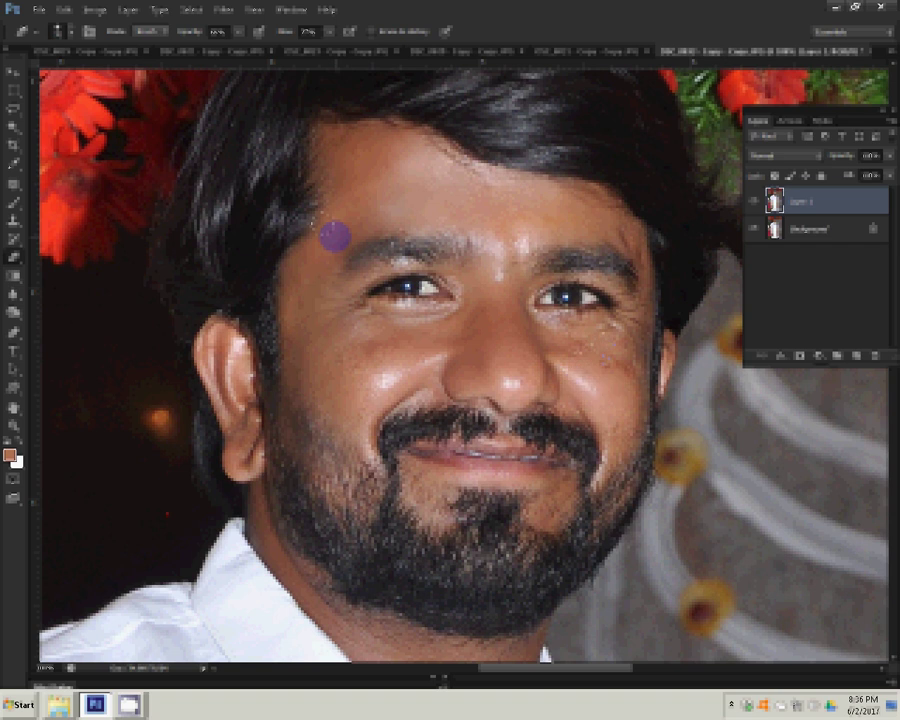
# - Spot-heal blemishes on the right cheek, left cheek and forehead, undoing the last heal
pyautogui.click(603, 380)
pyautogui.click(364, 361)
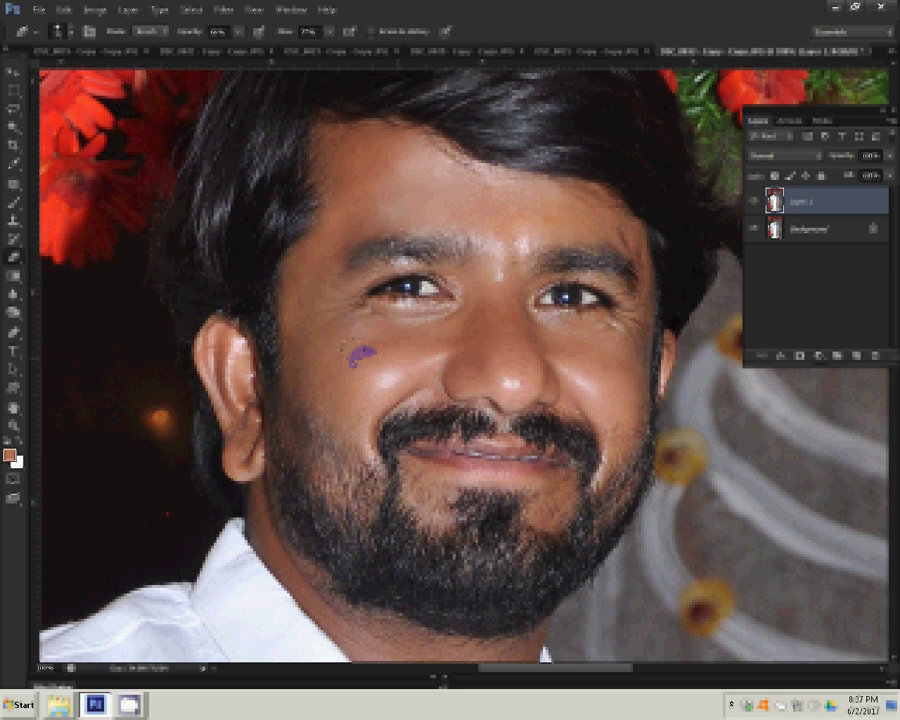
pyautogui.click(459, 183)
pyautogui.hotkey('ctrl', 'z')
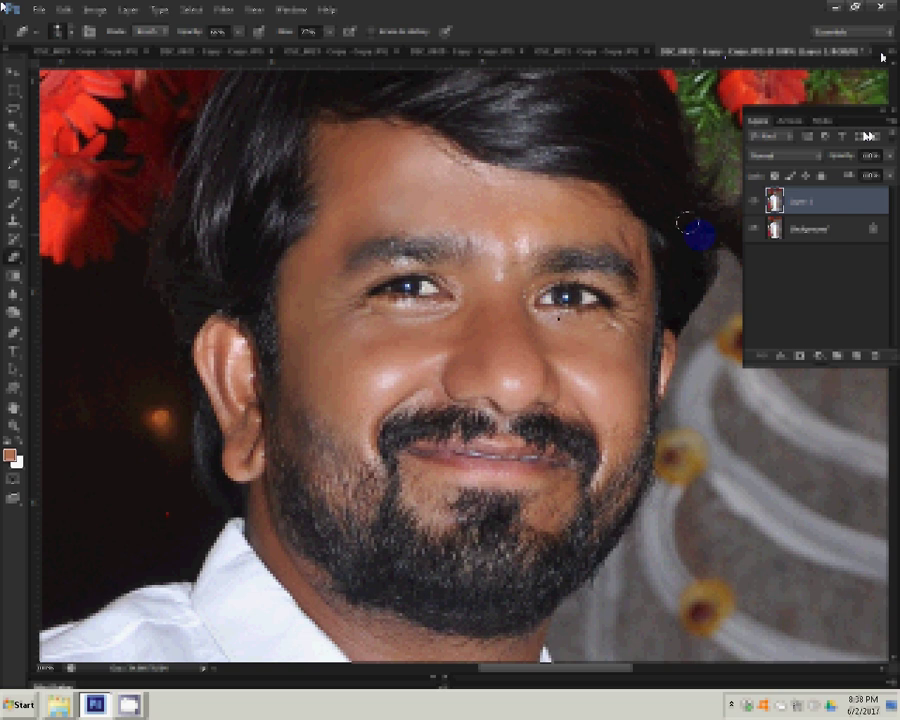
# - Save the retouched portrait as a new JPEG with the default quality options
pyautogui.hotkey('ctrl', 'shift', 's')
pyautogui.press('Return')
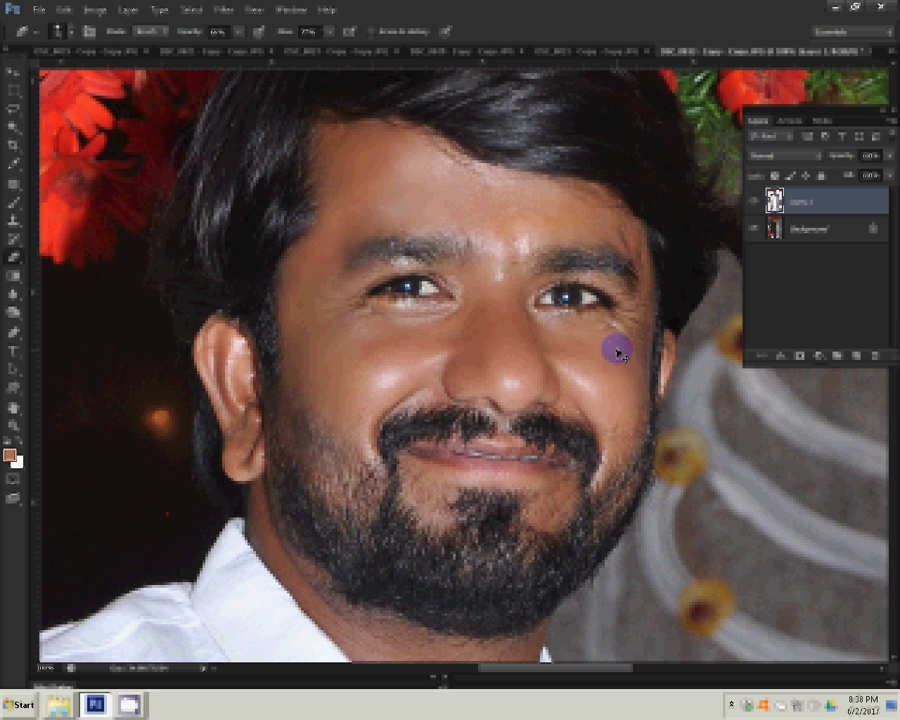
pyautogui.click(441, 129)
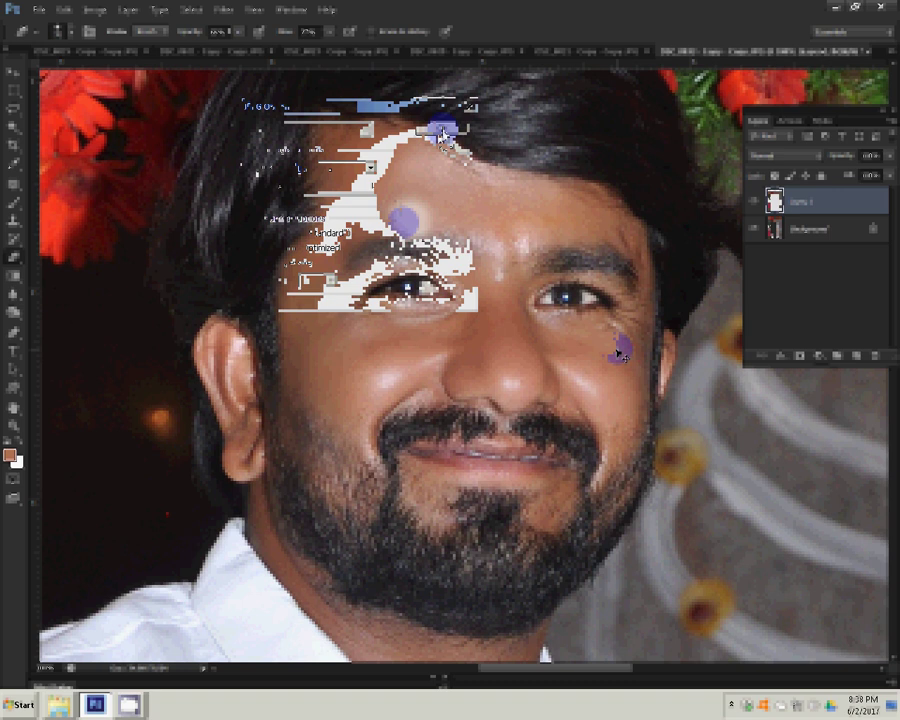
# - Close the retouched portrait without saving further changes
pyautogui.hotkey('ctrl', 'w')
pyautogui.click(452, 266)
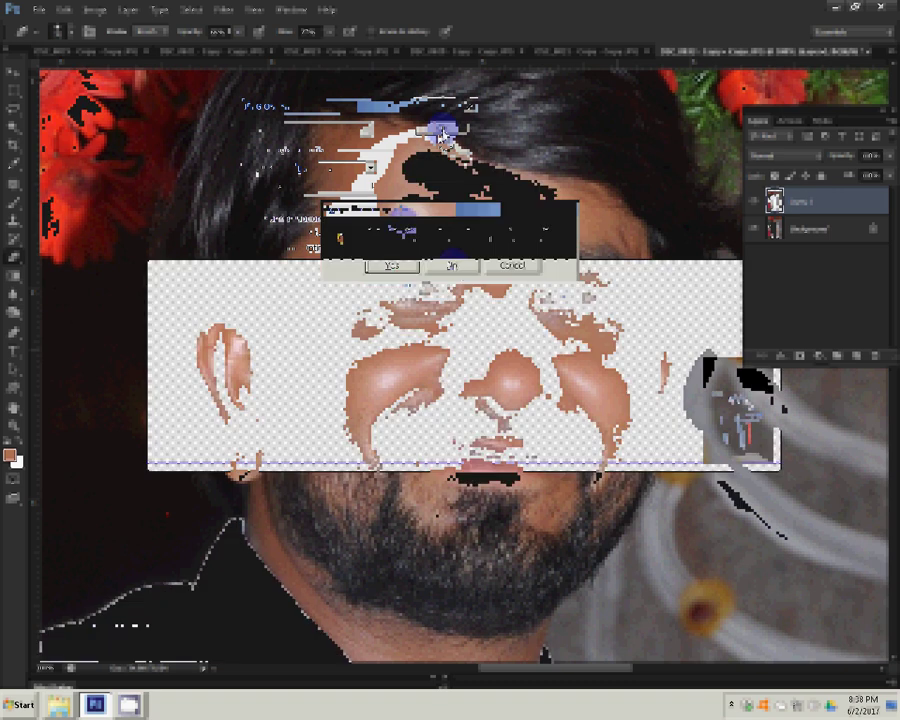
pyautogui.click(502, 264)
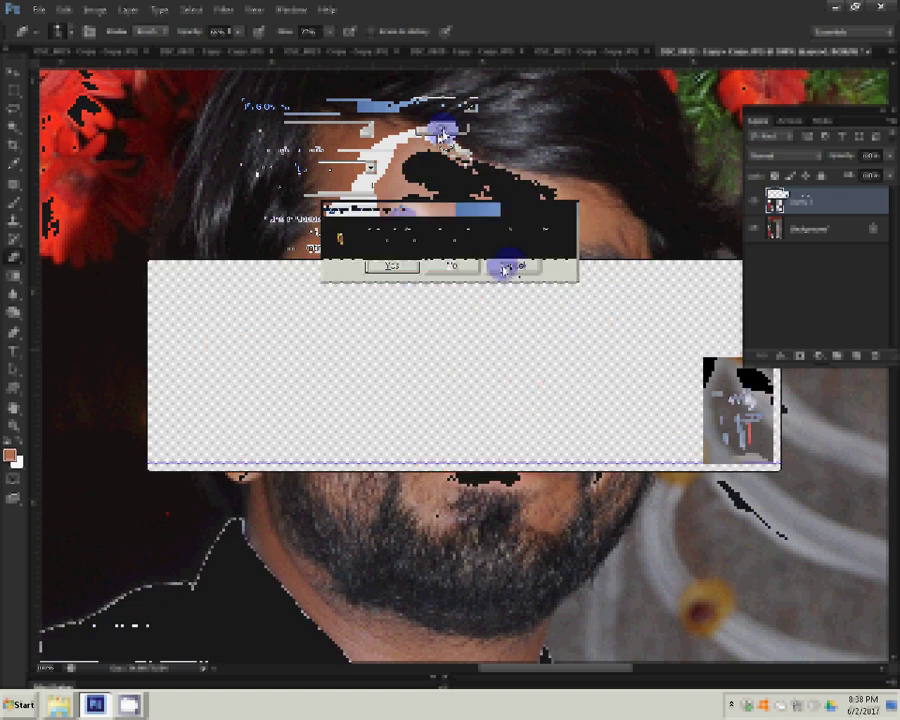
# - Save the transparent sheet as Photoshop file '34' in a folder on drive G:
pyautogui.click(489, 252)
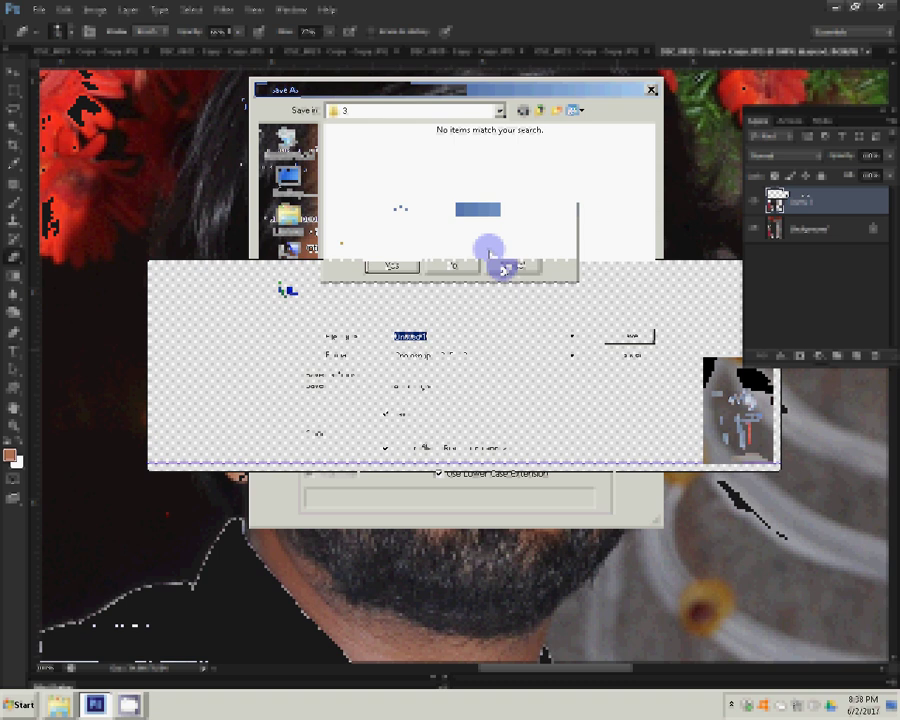
pyautogui.click(296, 252)
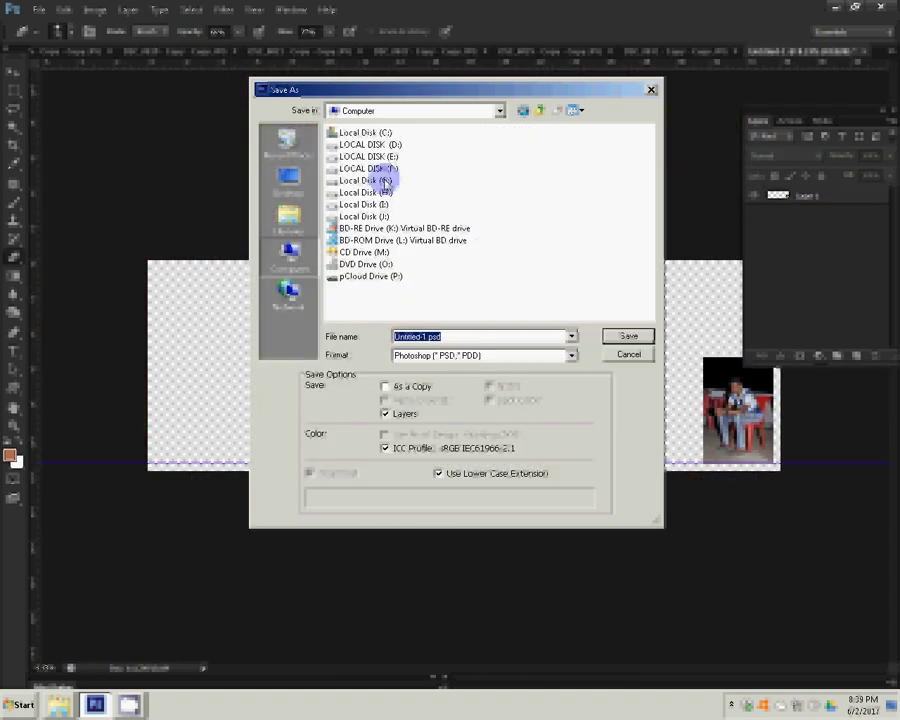
pyautogui.click(385, 180)
pyautogui.doubleClick(385, 180)
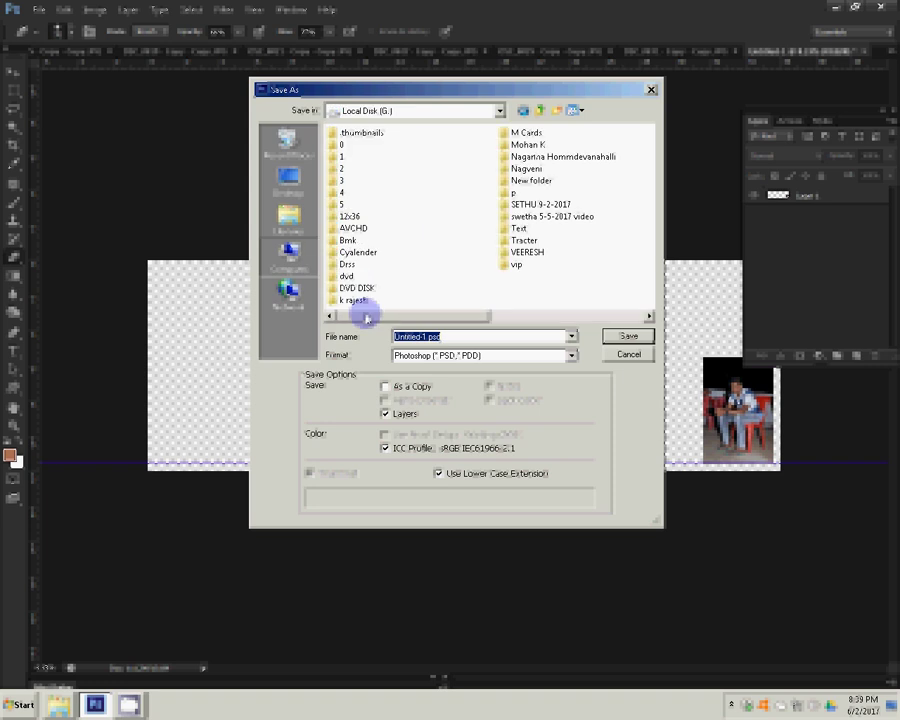
pyautogui.click(622, 340)
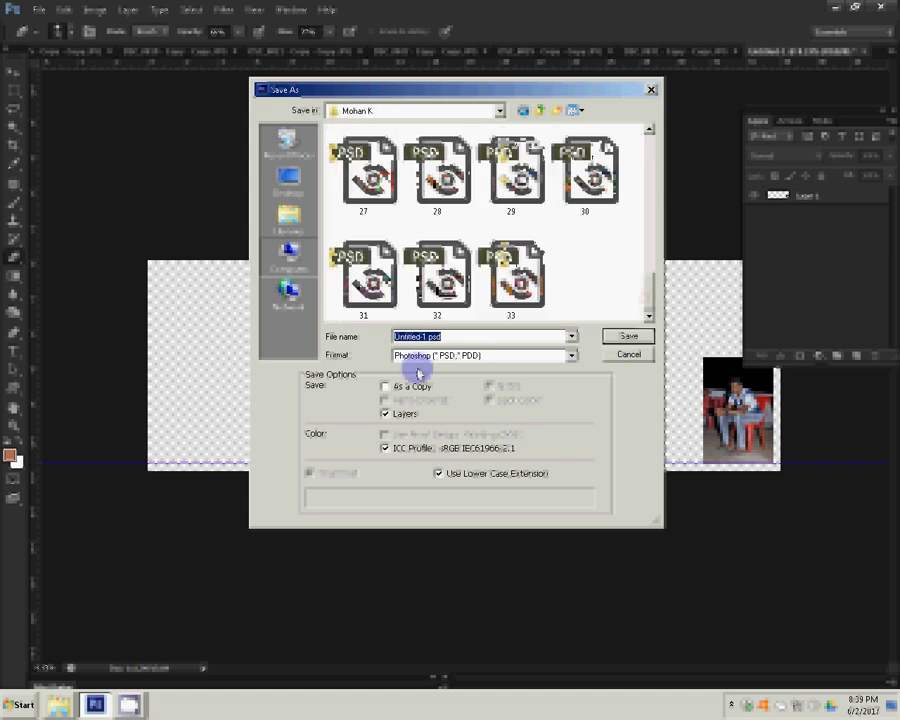
pyautogui.write('34')
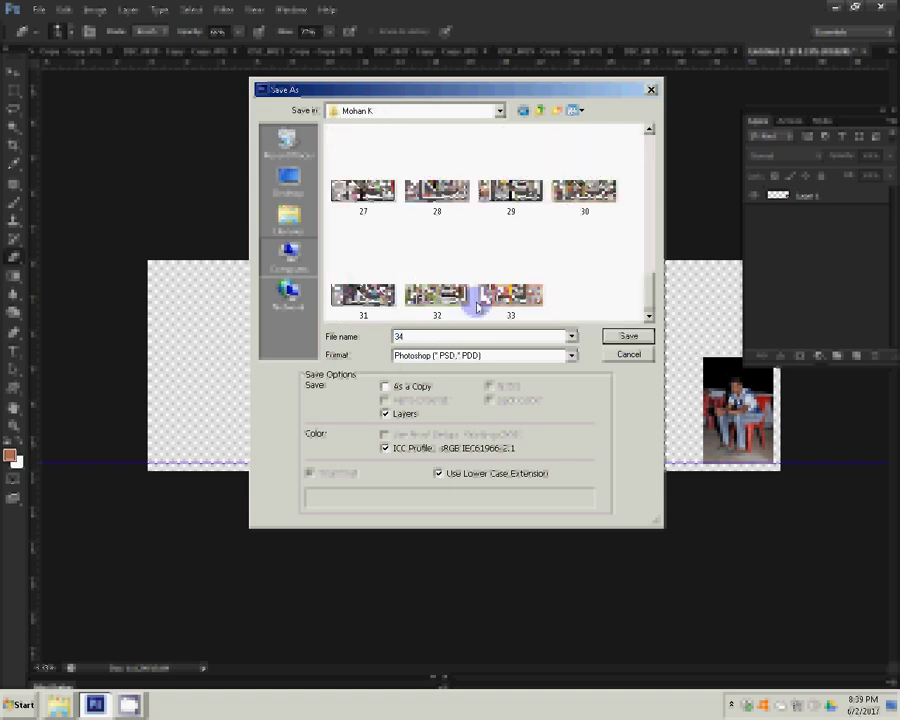
pyautogui.press('Return')
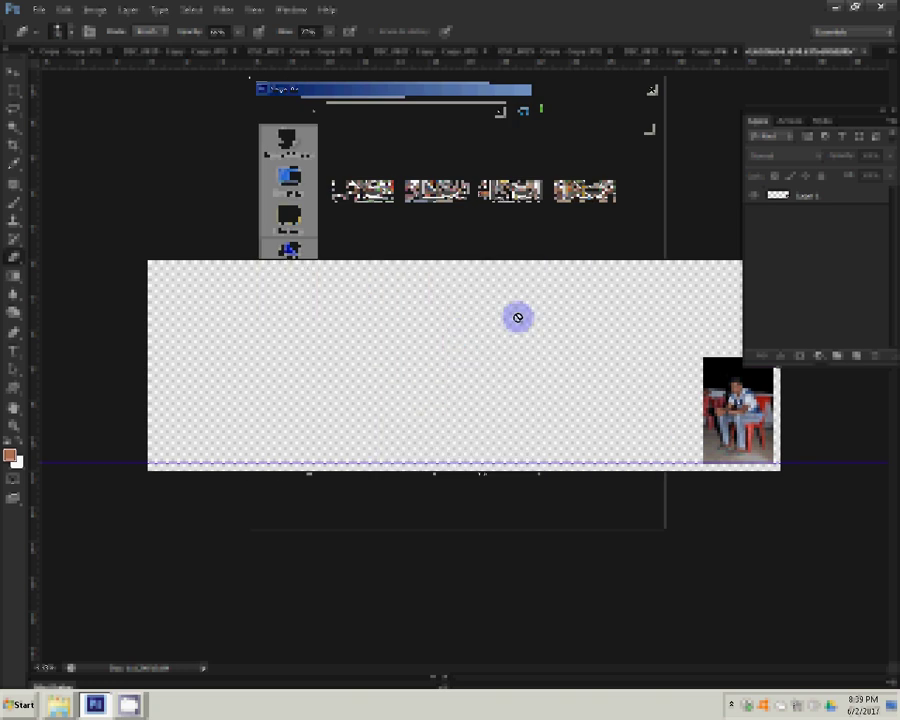
# - Drag a photo onto the transparent canvas, then show the list of open Explorer windows
pyautogui.moveTo(518, 317); pyautogui.dragTo(493, 318)
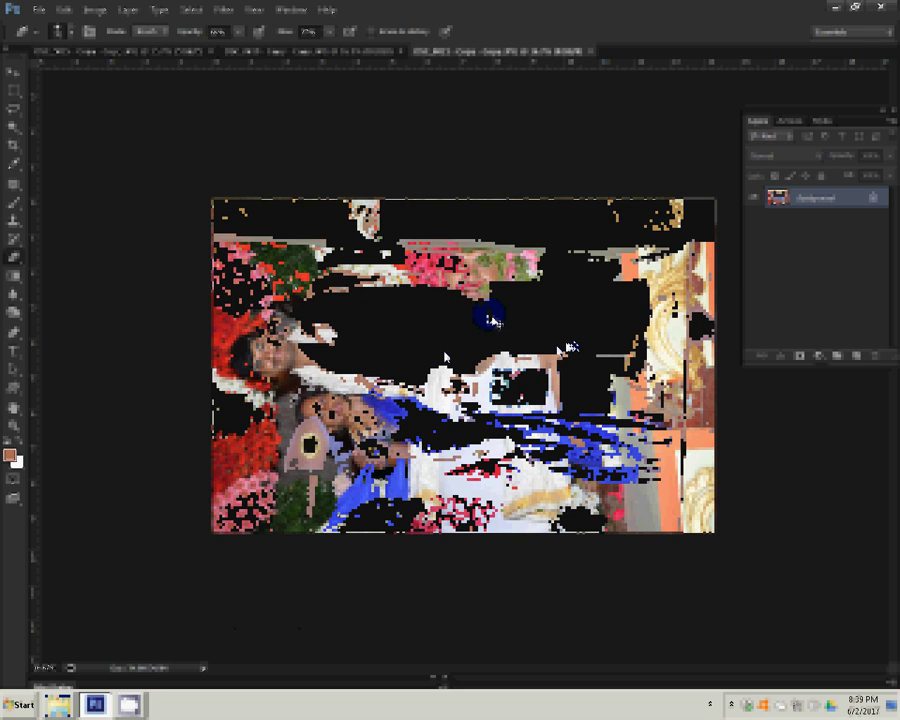
pyautogui.click(60, 705)
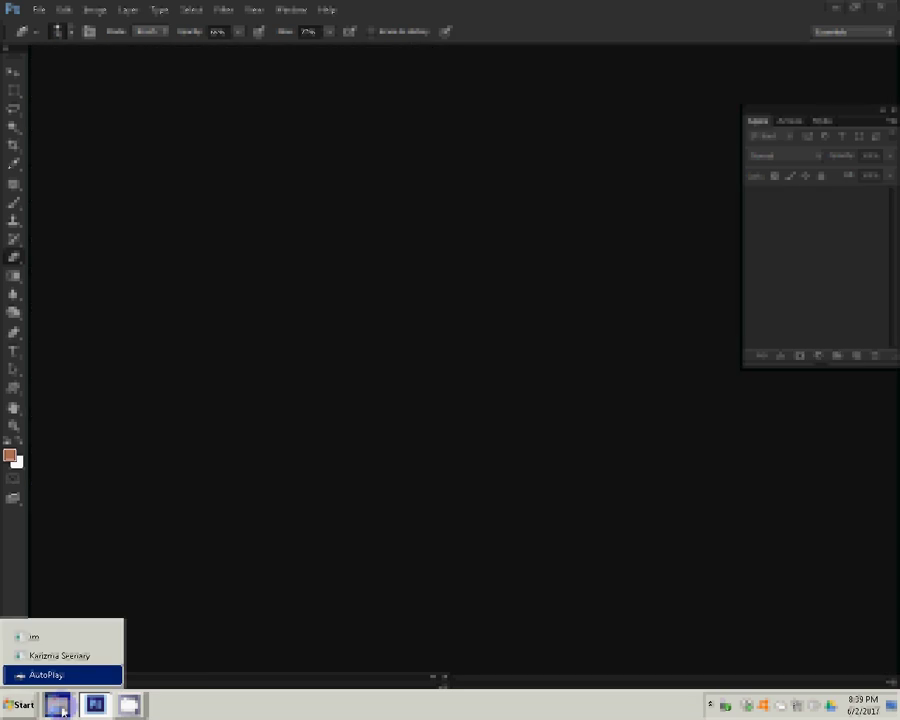
# - From AutoPlay, open the card's 101ND40X folder and scroll the thumbnails down to DSC_0031
pyautogui.click(46, 675)
pyautogui.click(424, 458)
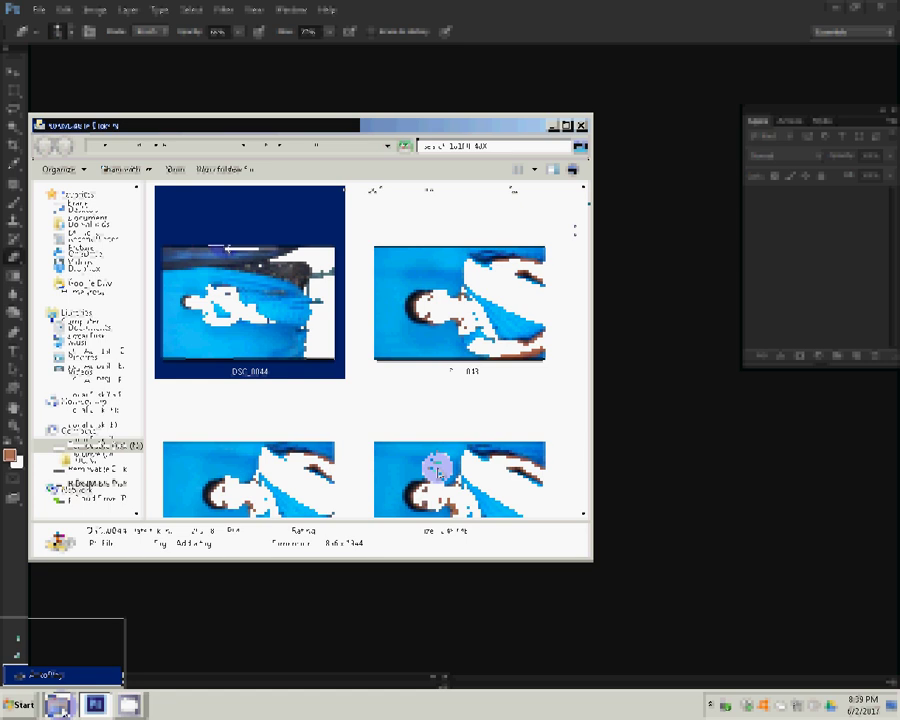
pyautogui.scroll(-3, 437, 467)
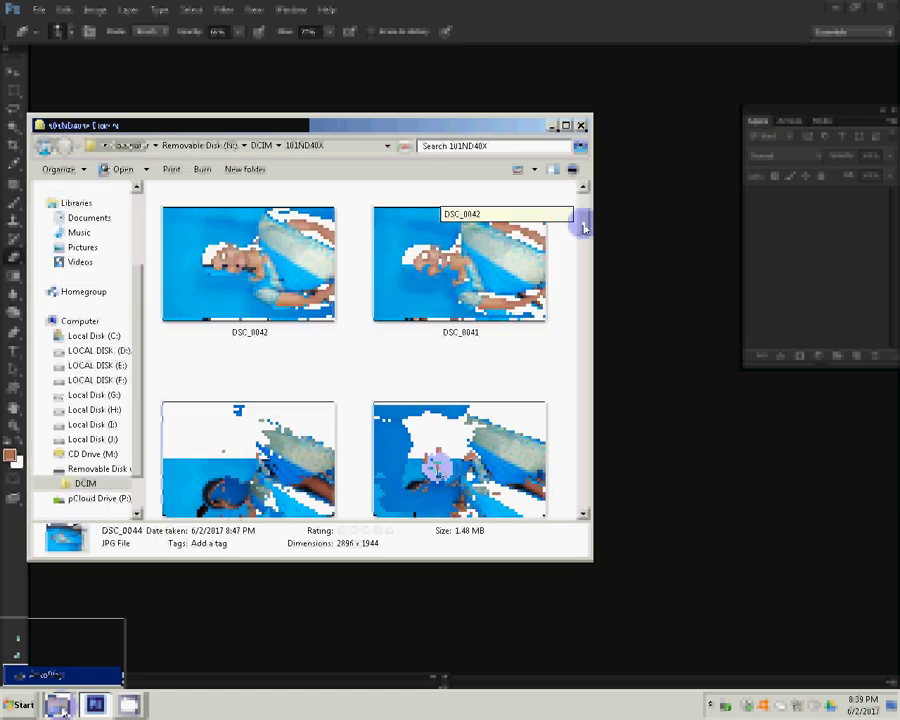
pyautogui.scroll(-6, 584, 224)
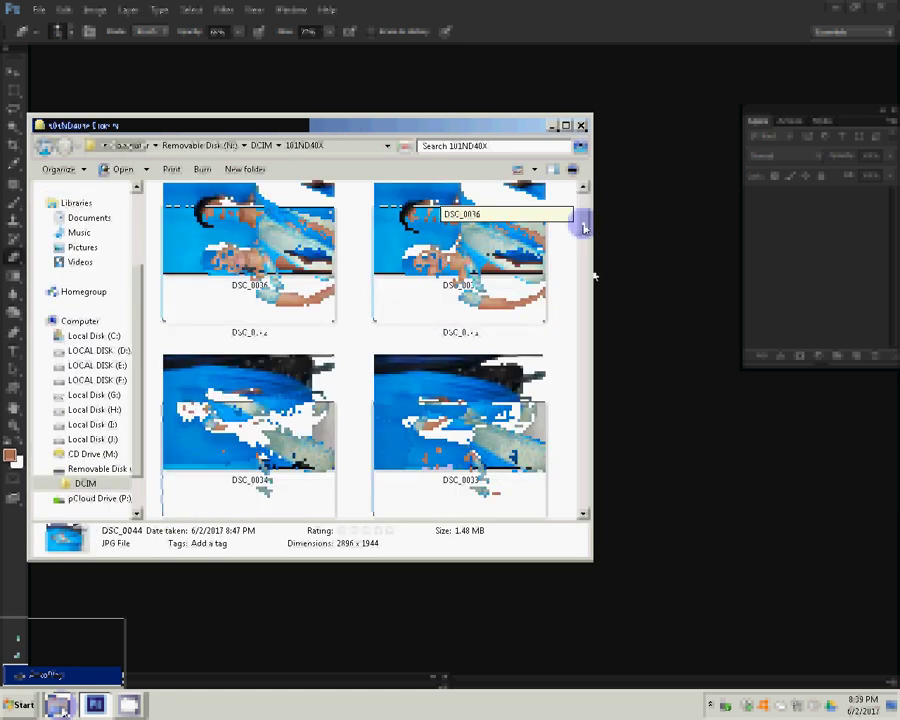
pyautogui.scroll(-5, 585, 227)
pyautogui.scroll(-1, 594, 283)
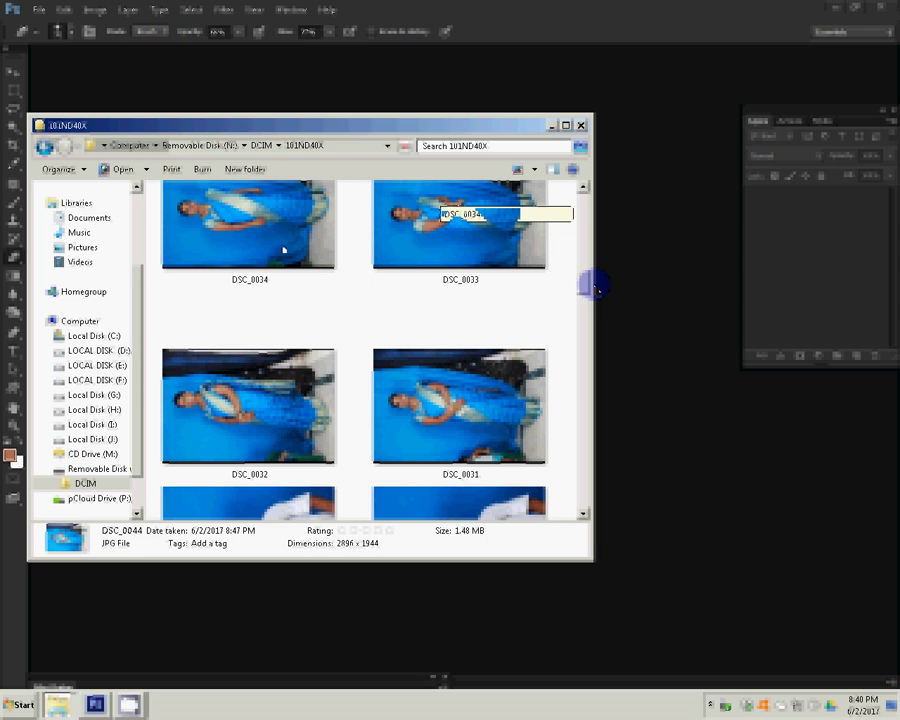
pyautogui.scroll(-3, 594, 289)
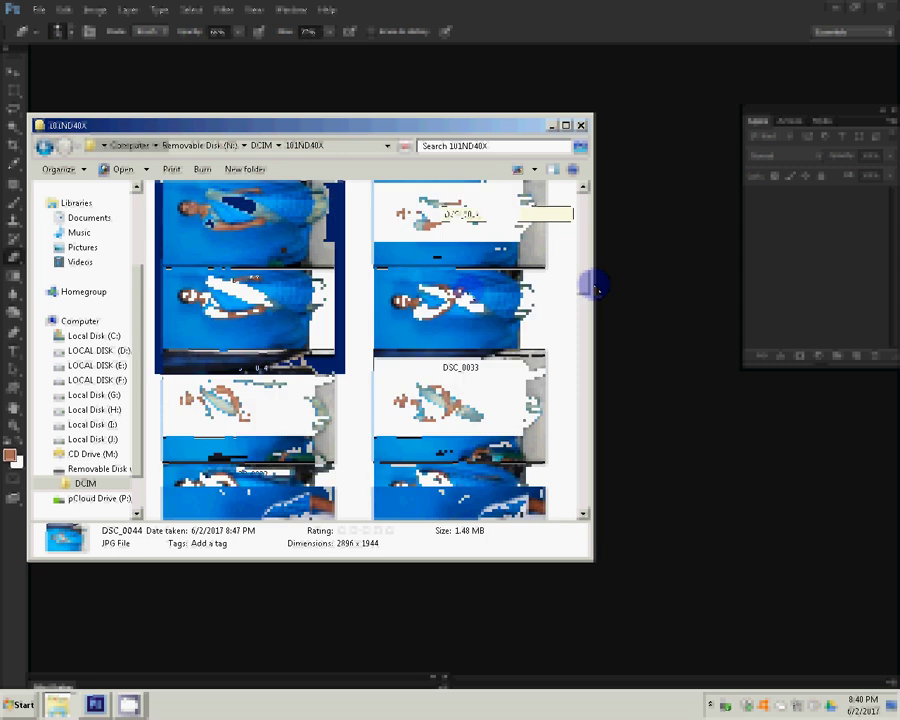
pyautogui.scroll(-3, 594, 289)
pyautogui.scroll(-3, 594, 289)
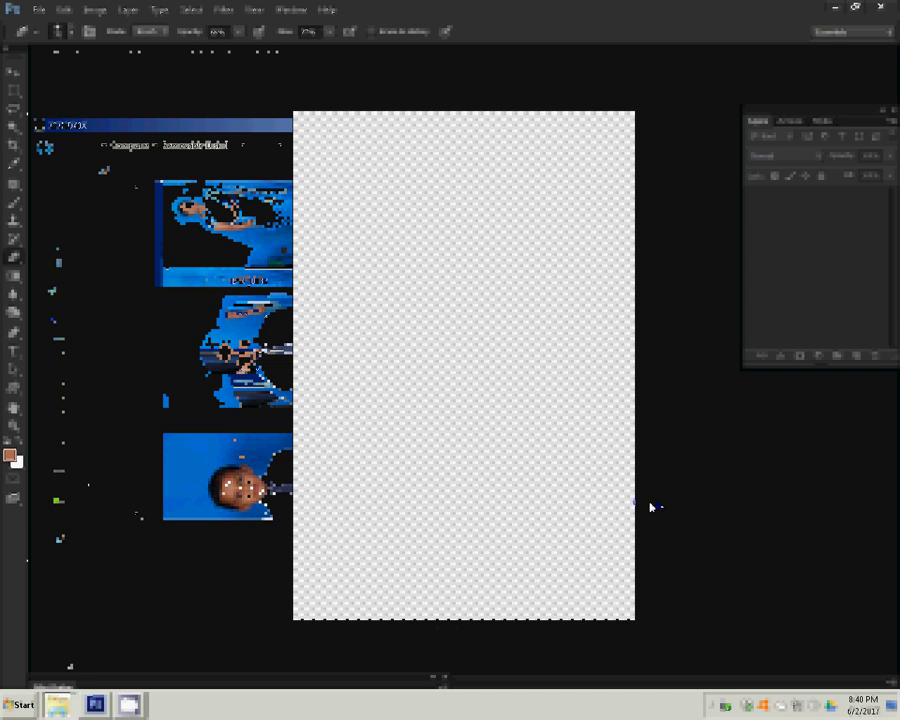
# - Return to Photoshop and pull a saree photo's tab out into its own floating window
pyautogui.click(650, 507)
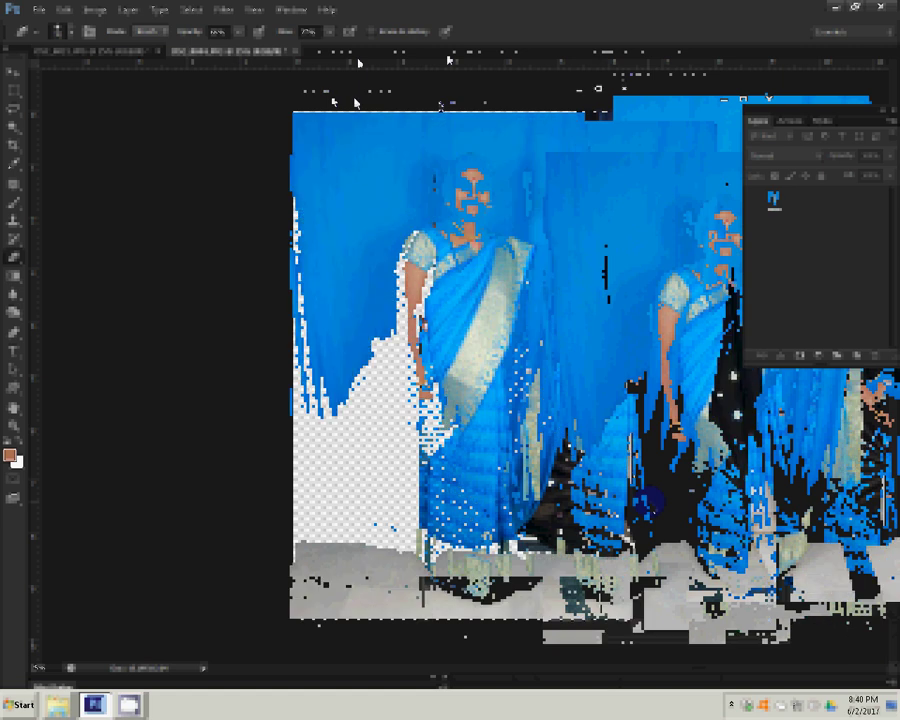
pyautogui.moveTo(193, 52); pyautogui.dragTo(183, 85)
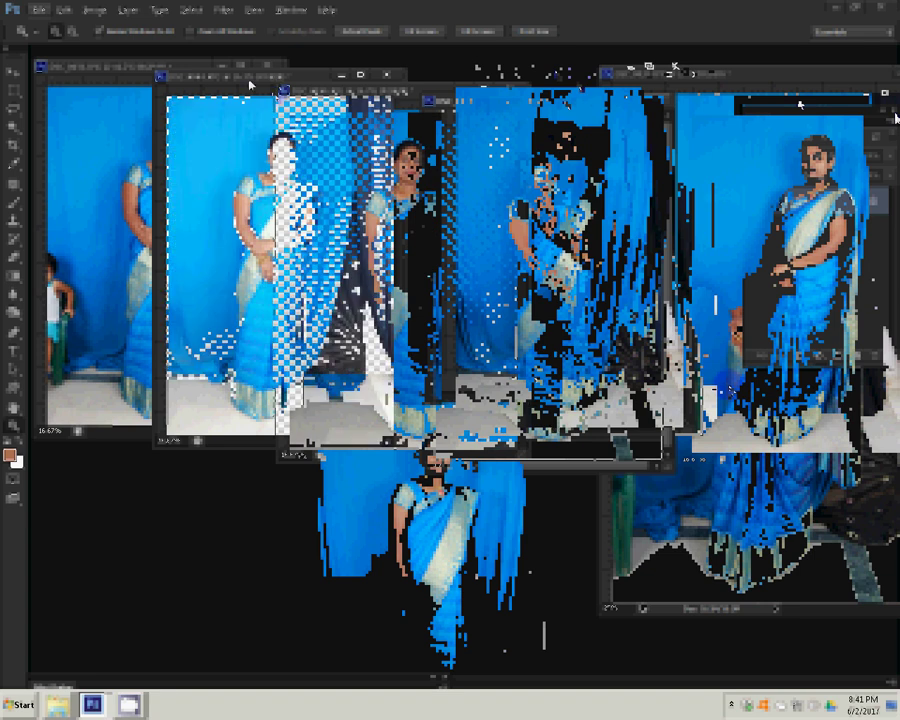
# - Move the second photo aside, close one full-length photo, and shift the right window further right
pyautogui.moveTo(249, 84); pyautogui.dragTo(299, 66)
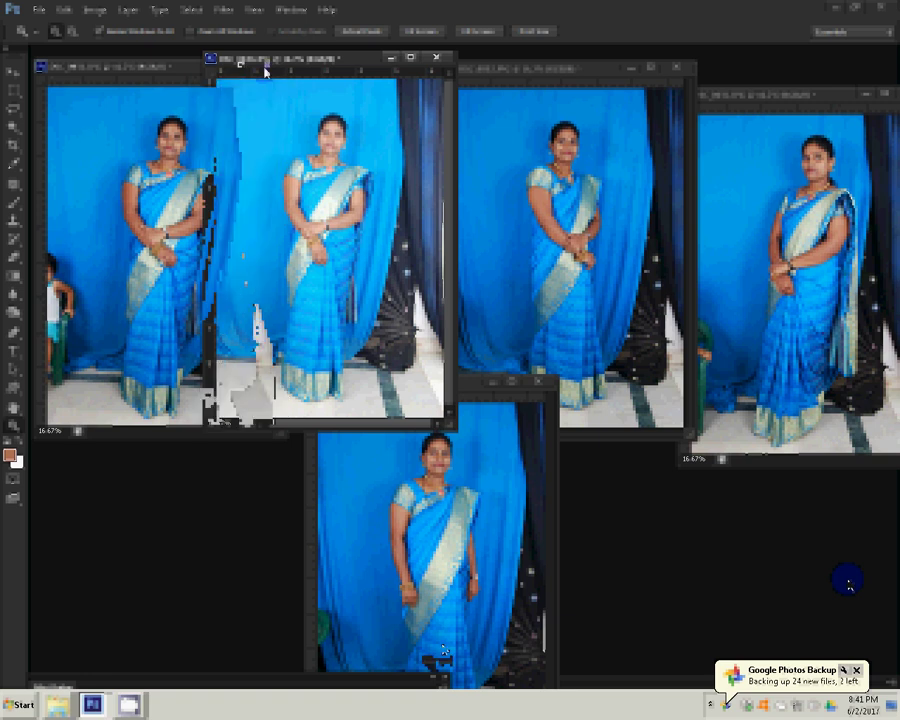
pyautogui.click(677, 69)
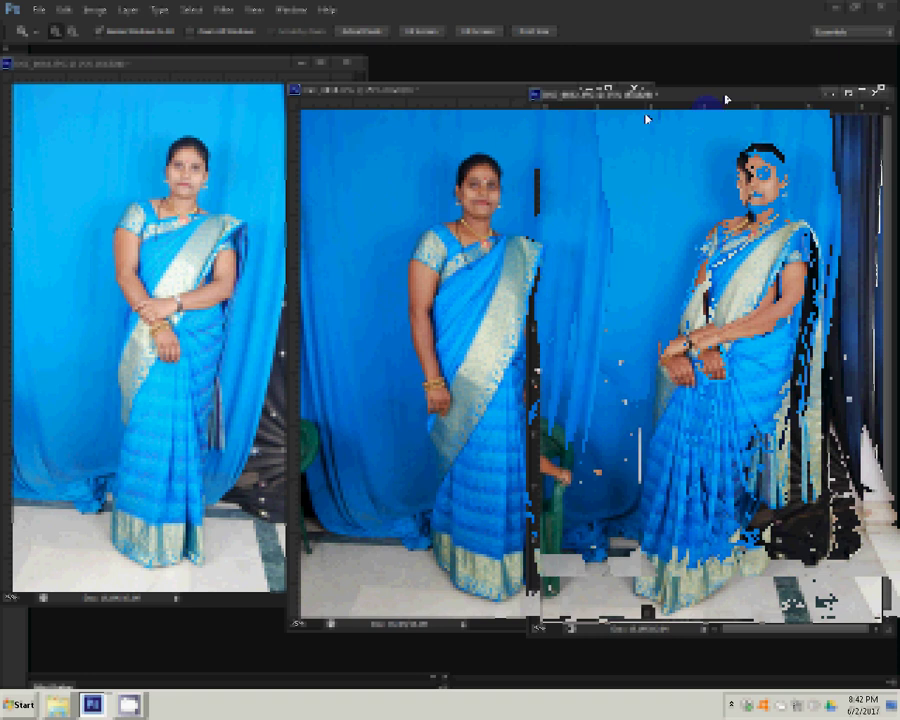
pyautogui.moveTo(727, 99); pyautogui.dragTo(762, 94)
pyautogui.click(180, 96)
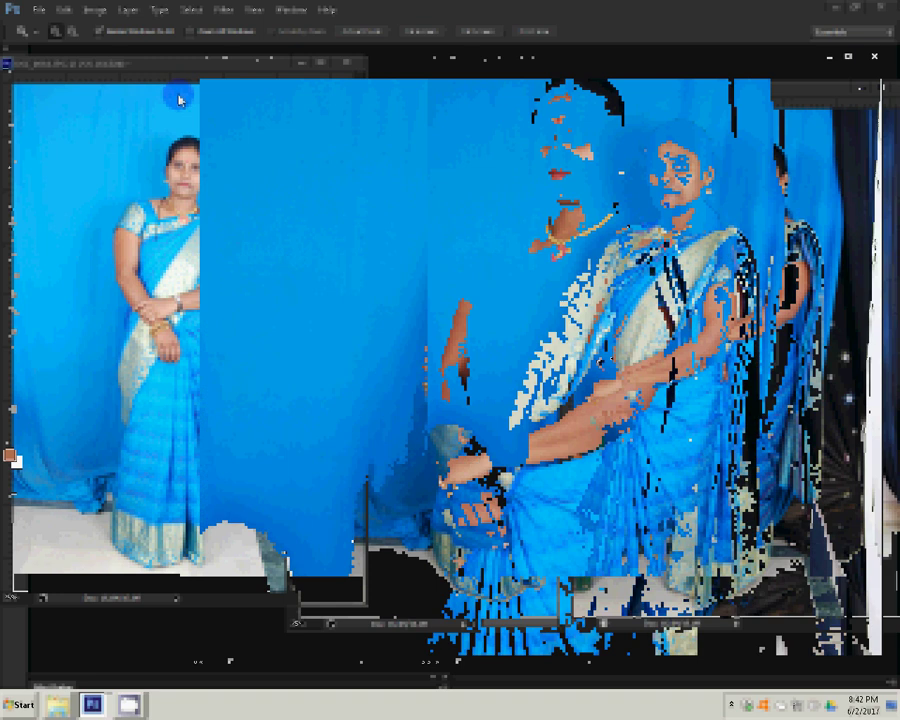
# - Save As DSC_0032.jpg into a Local Disk (G:) subfolder, accepting the default JPEG quality
pyautogui.hotkey('ctrl', 'shift', 's')
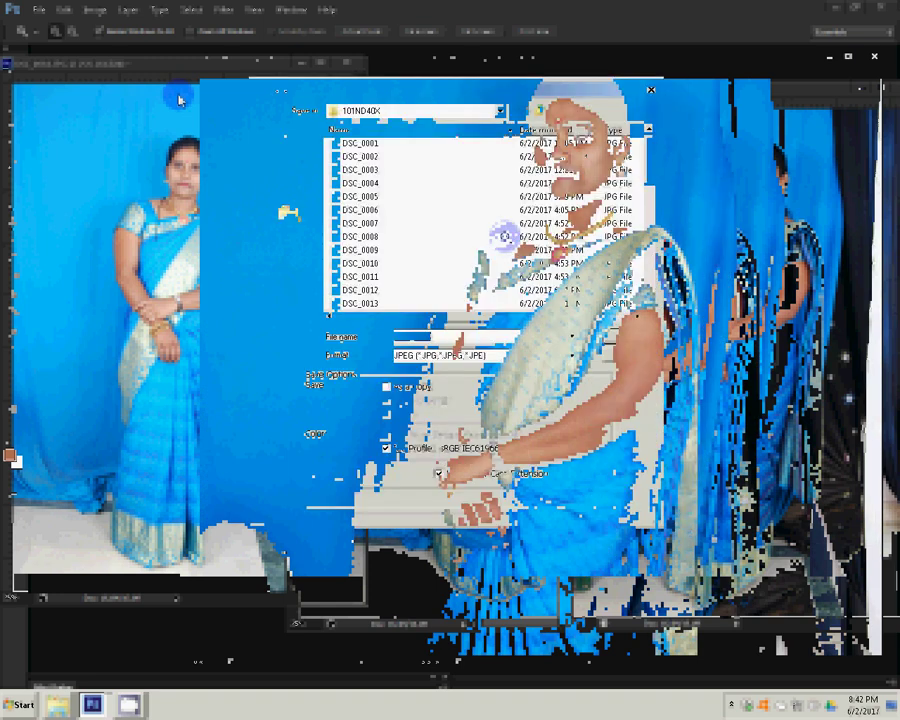
pyautogui.press('F4')
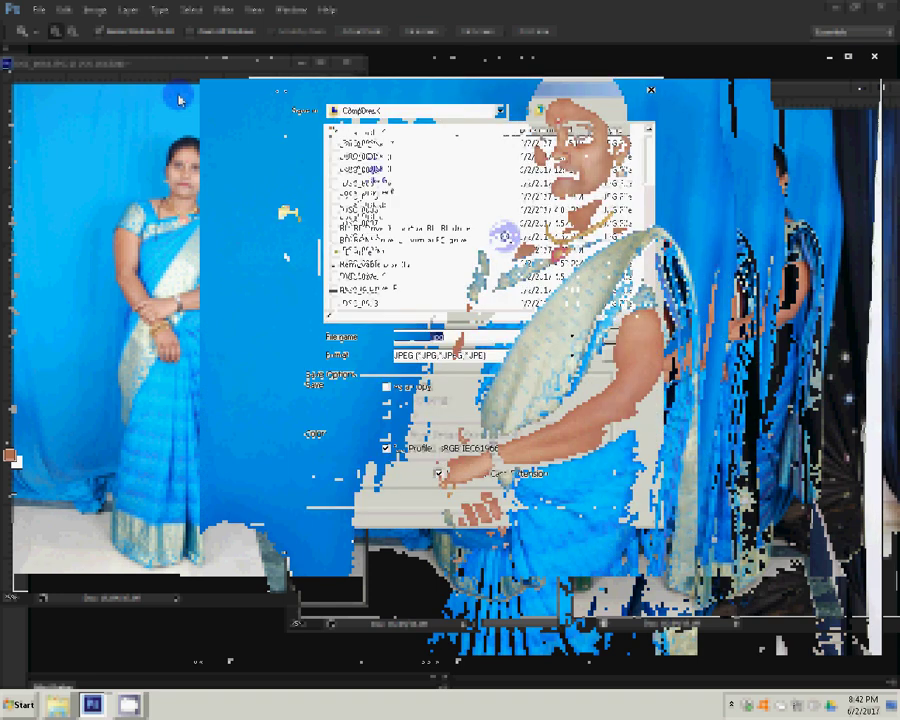
pyautogui.press('Return')
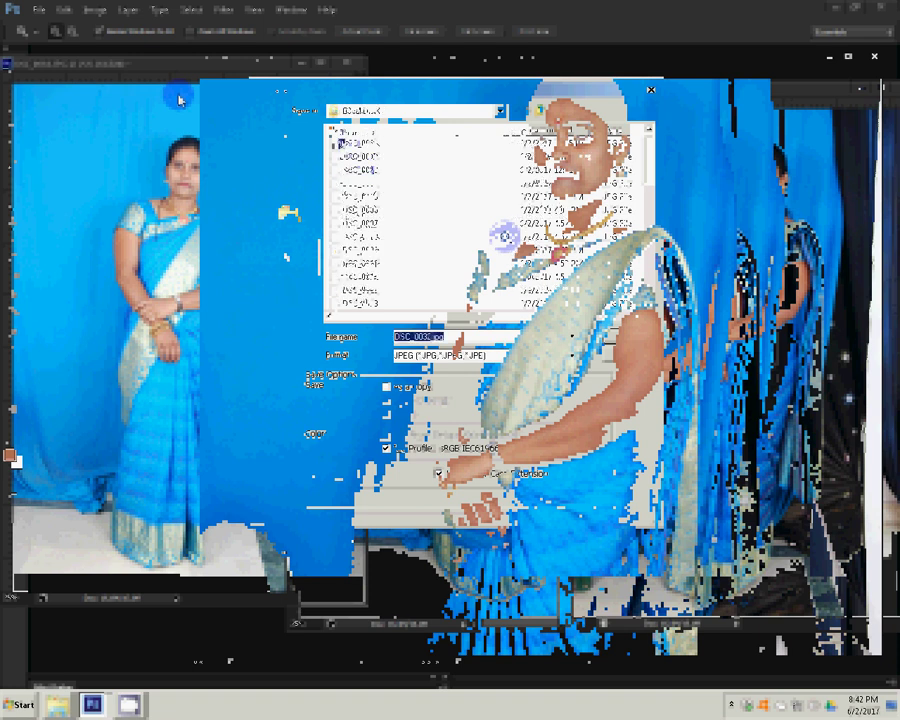
pyautogui.press('Return')
pyautogui.press('Tab')
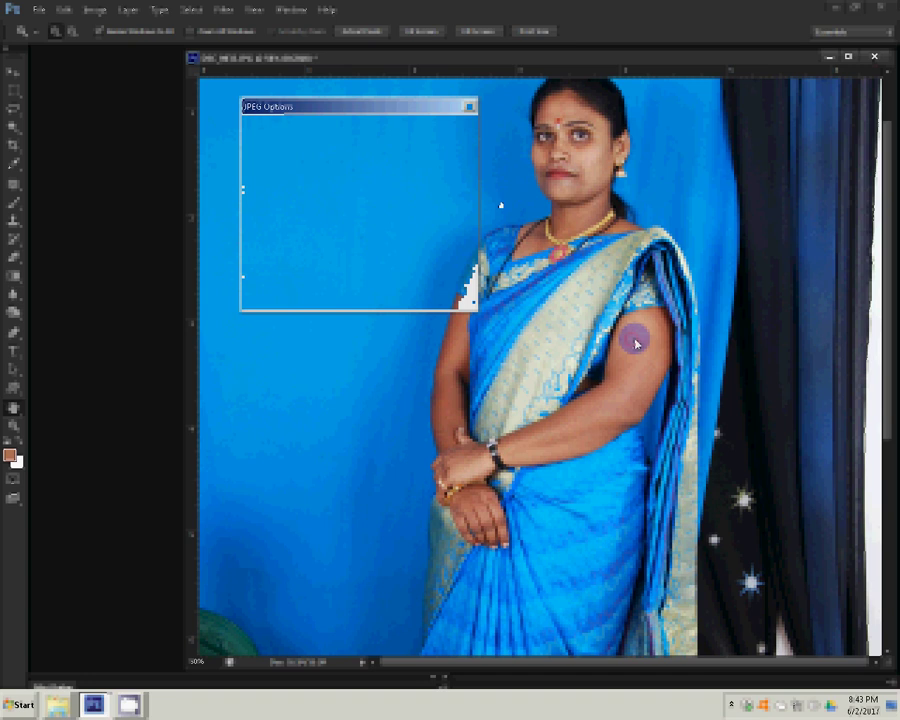
pyautogui.press('Return')
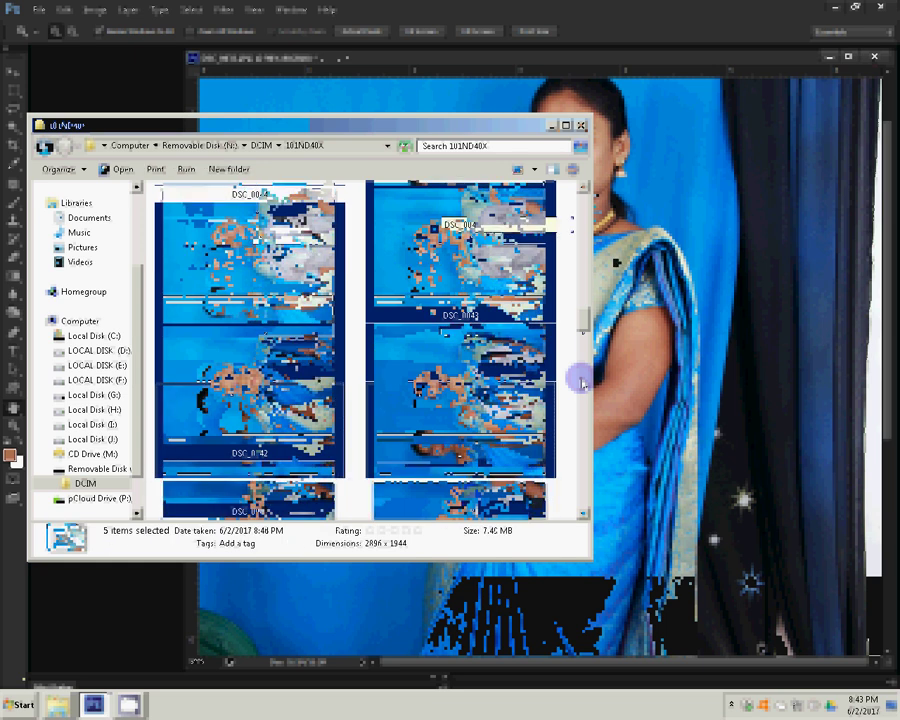
# - Scroll the 101ND40X folder and pick the chosen photos to open in Photoshop
pyautogui.scroll(-3, 581, 380)
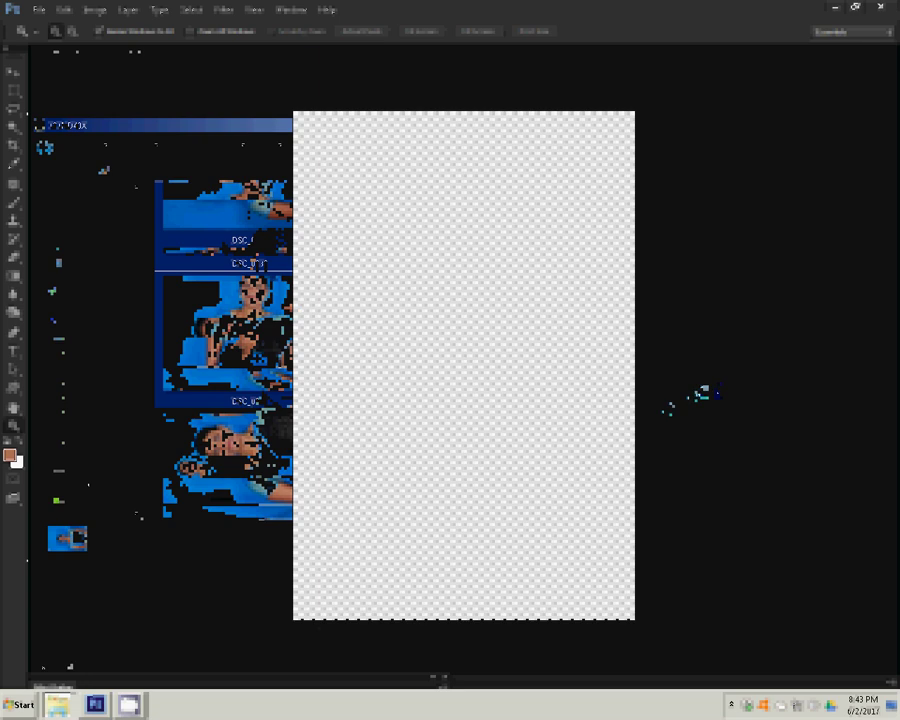
pyautogui.click(598, 418)
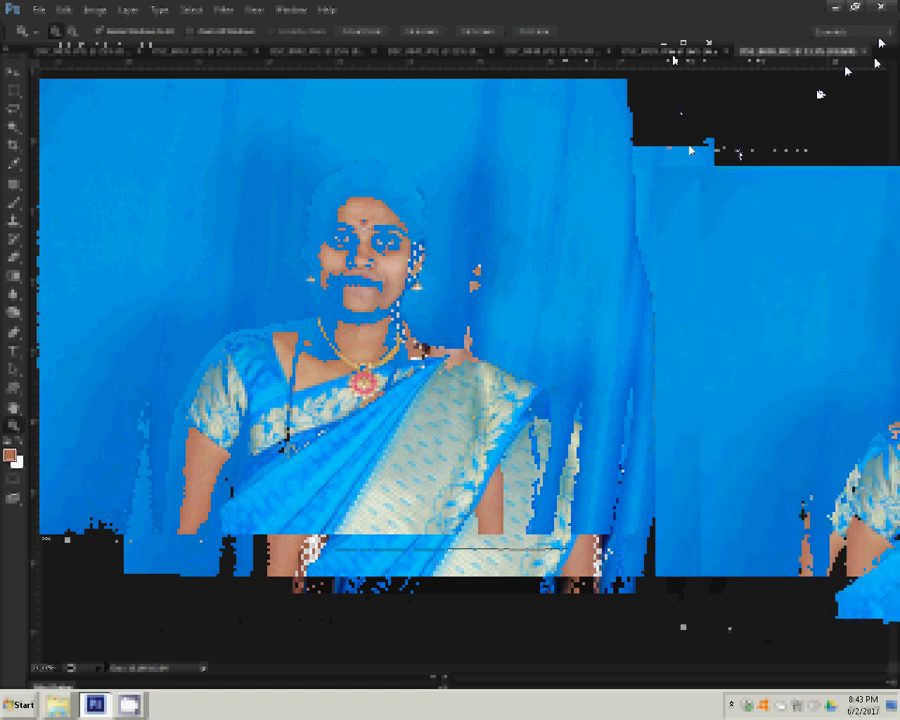
# - Try erasing and deleting areas of the cropped portraits, then undo to restore the blue backgrounds
pyautogui.click(297, 194)
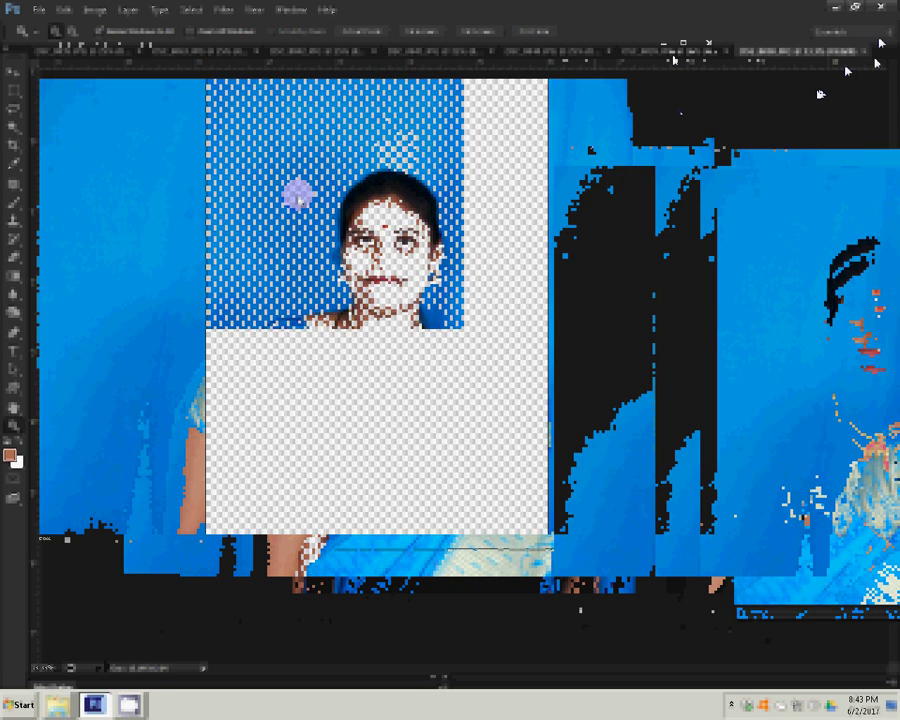
pyautogui.click(607, 60)
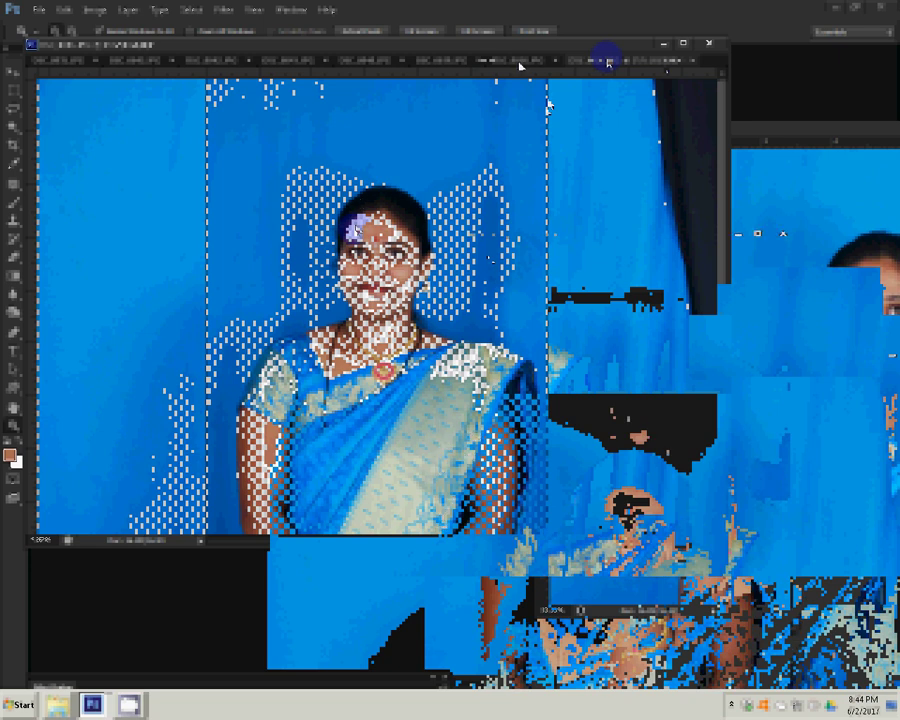
pyautogui.press('Delete')
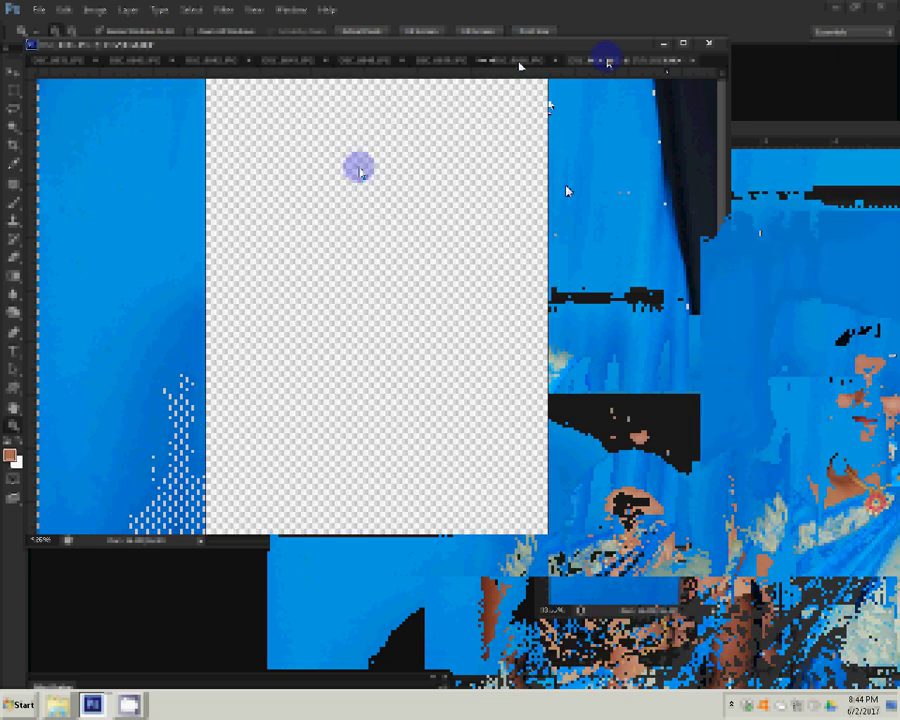
pyautogui.hotkey('ctrl', 'z')
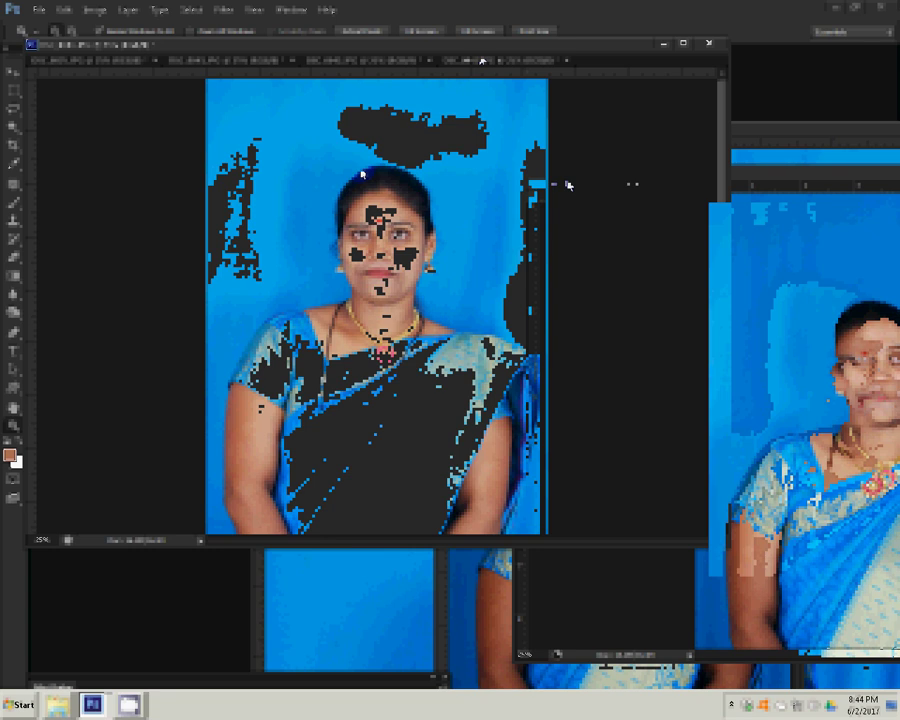
pyautogui.click(384, 183)
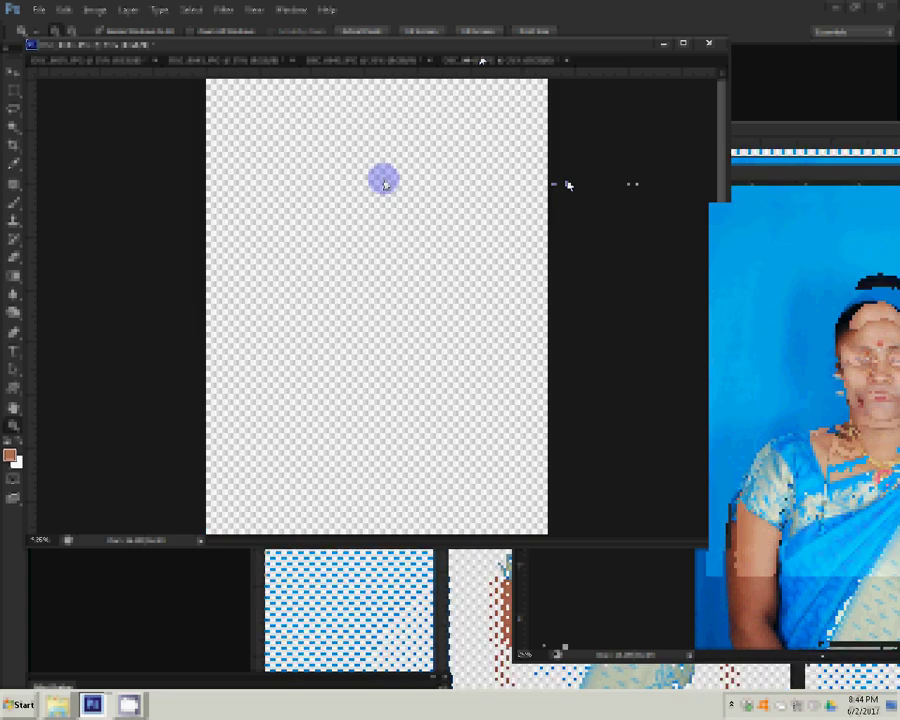
pyautogui.click(384, 183)
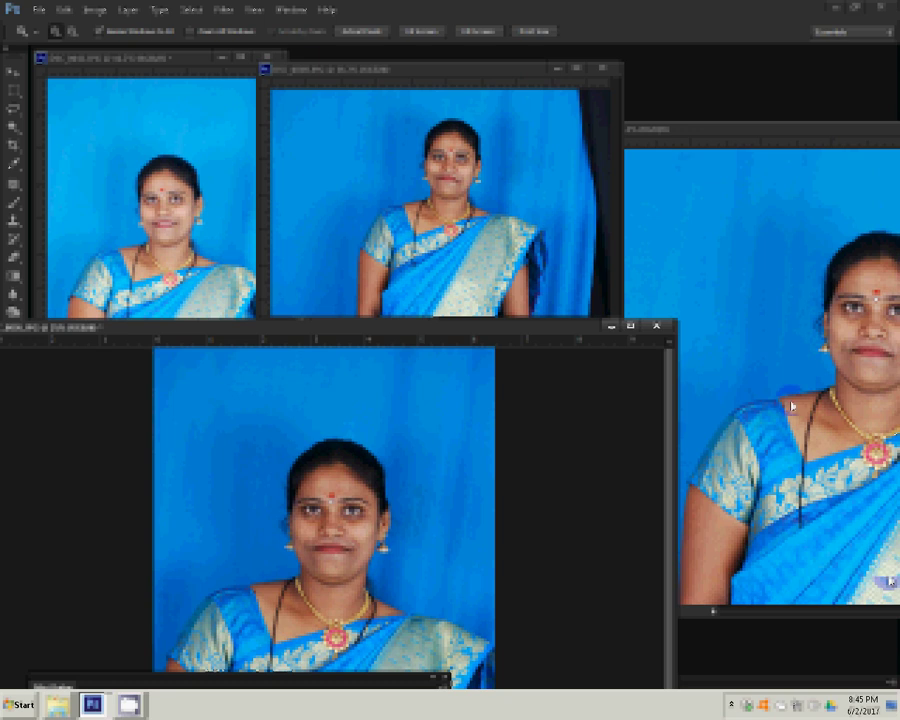
# - Shift the close-up window left, close the lower portrait window, then move the close-up up-left
pyautogui.moveTo(793, 143); pyautogui.dragTo(760, 140)
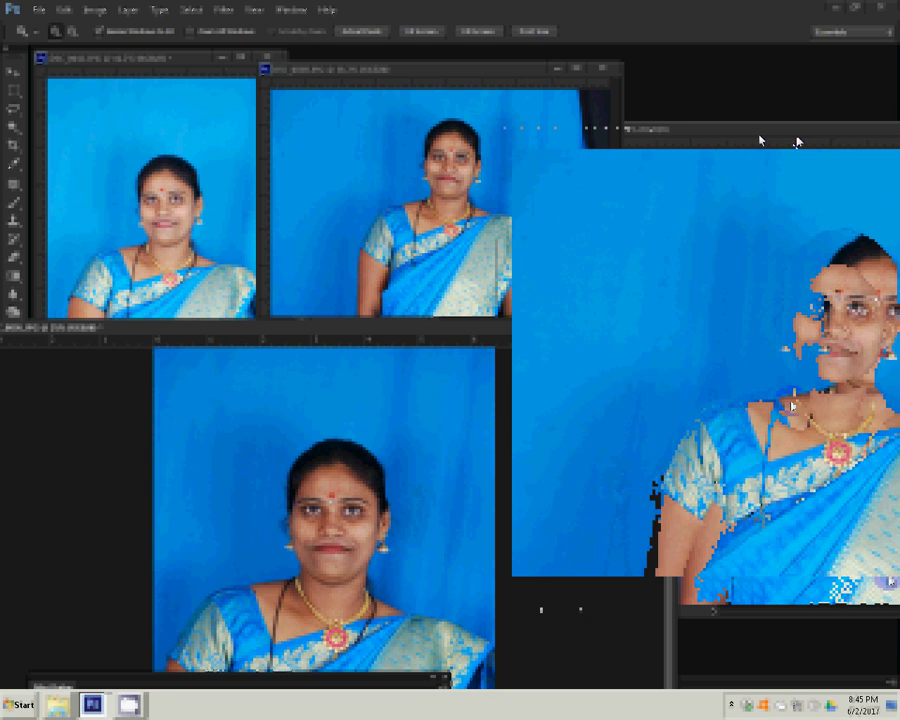
pyautogui.moveTo(862, 704)
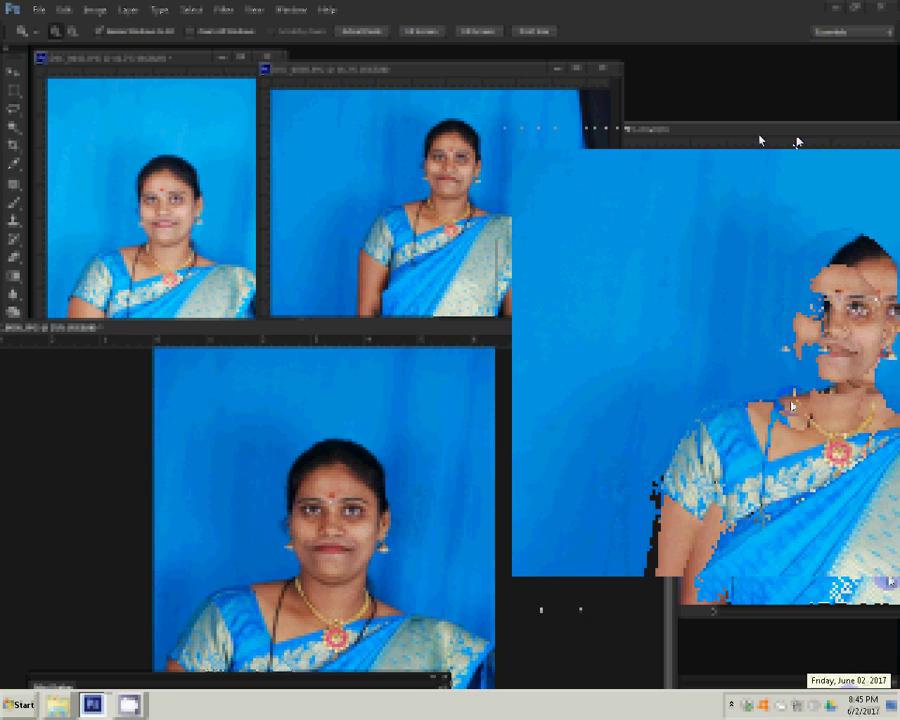
pyautogui.click(507, 452)
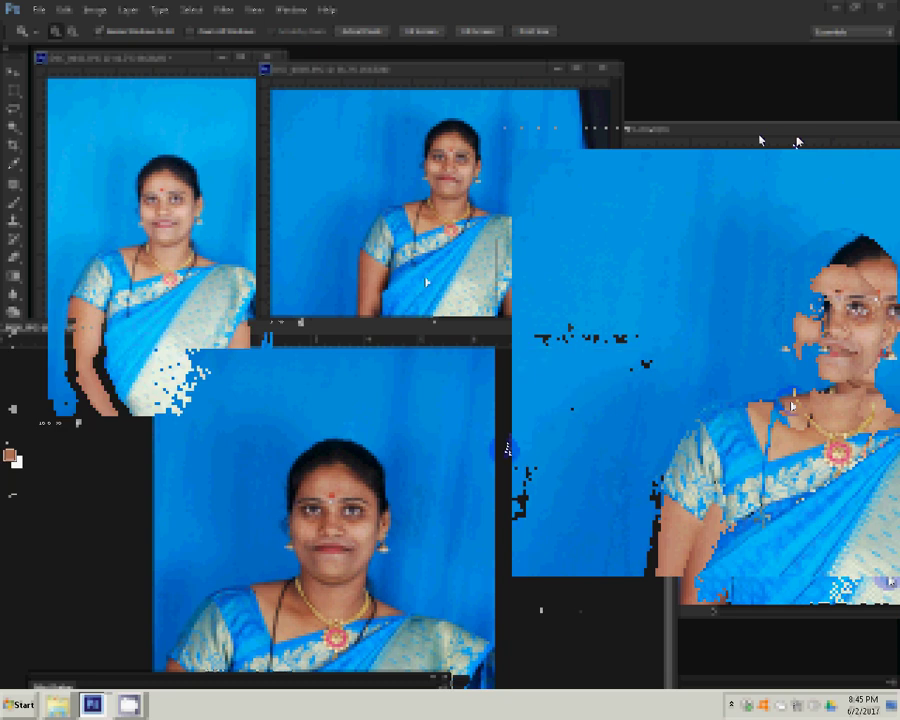
pyautogui.click(582, 108)
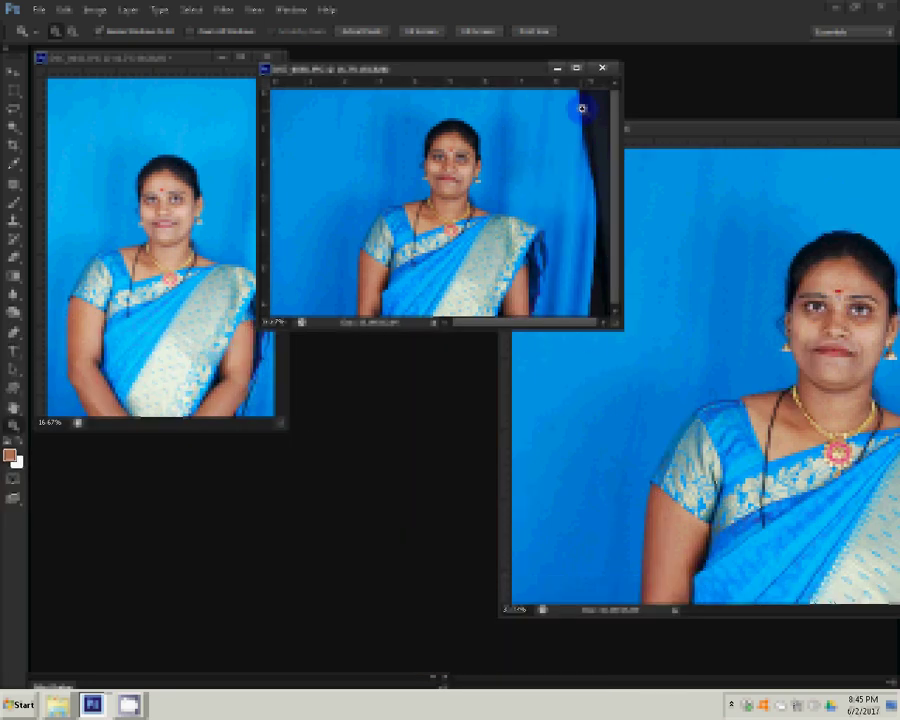
pyautogui.click(604, 70)
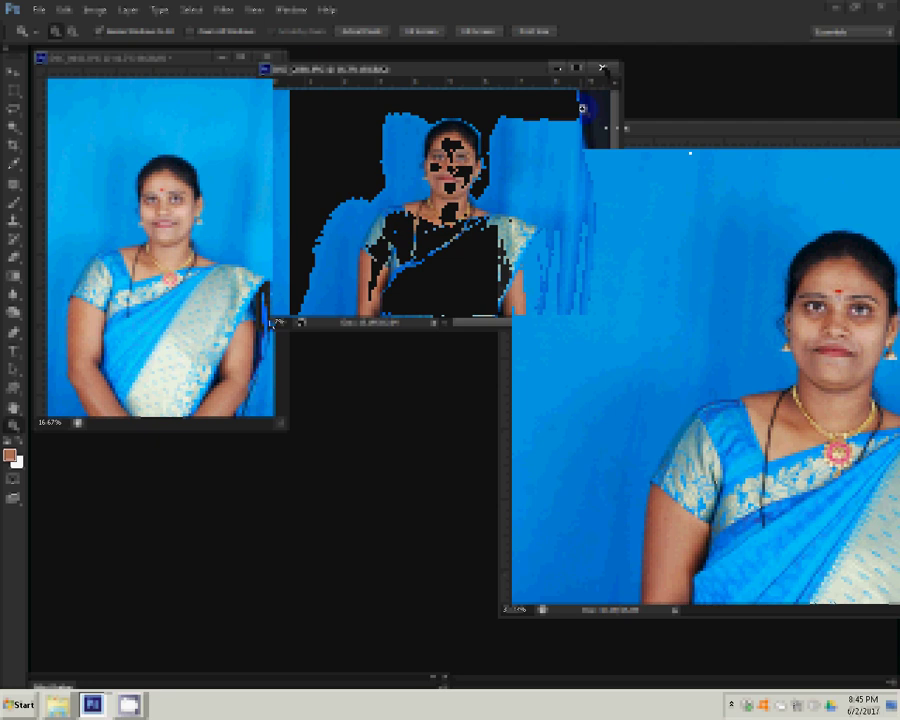
pyautogui.moveTo(757, 135); pyautogui.dragTo(505, 99)
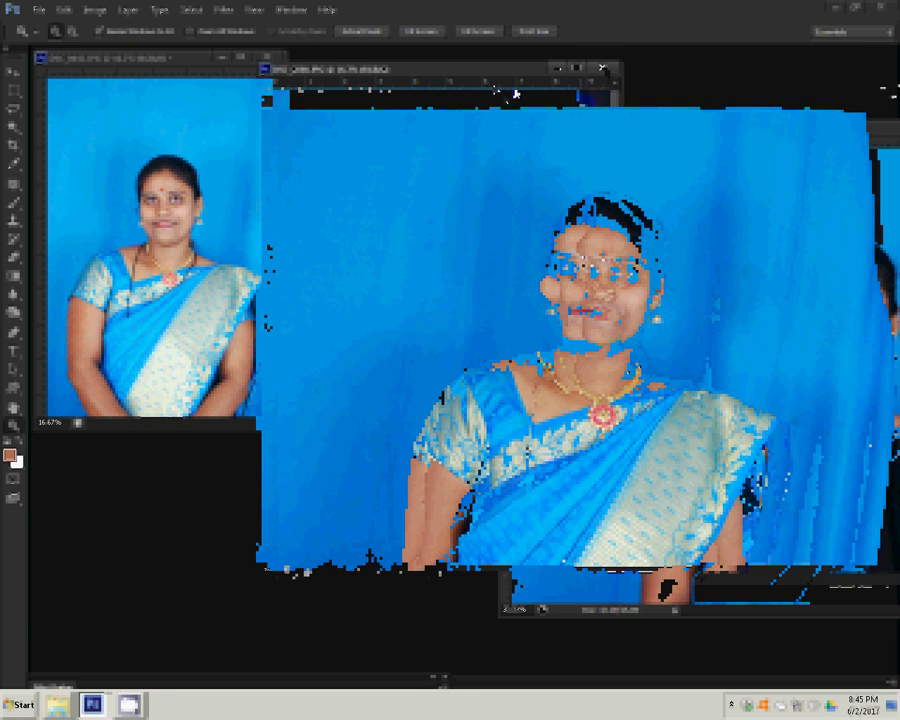
# - Run the graininess filter plugin at 99 on the close-up, then select Layer 1 with the Brush
pyautogui.click(295, 346)
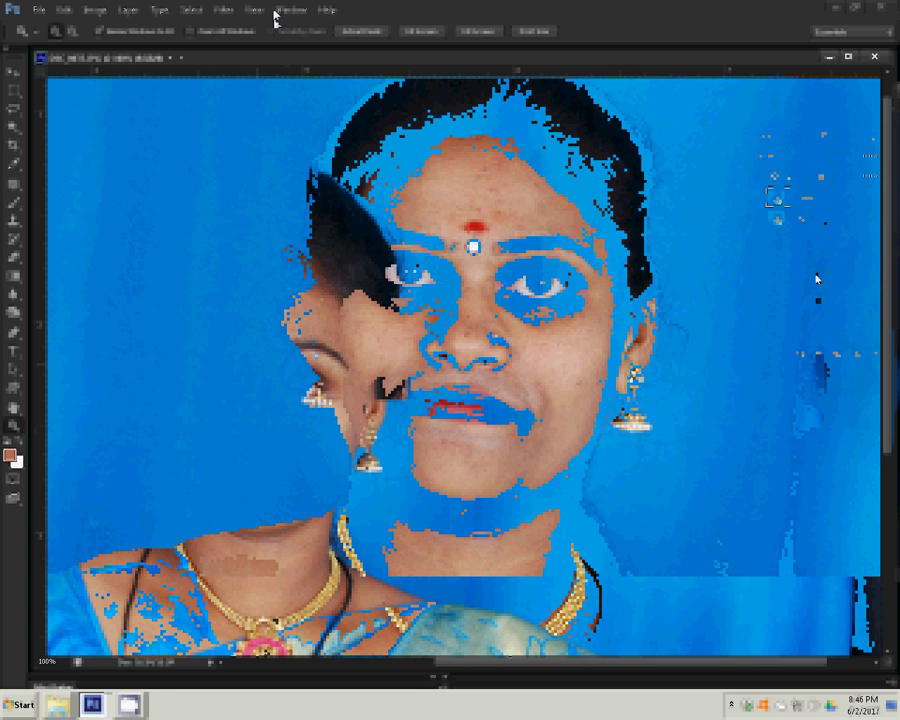
pyautogui.click(224, 10)
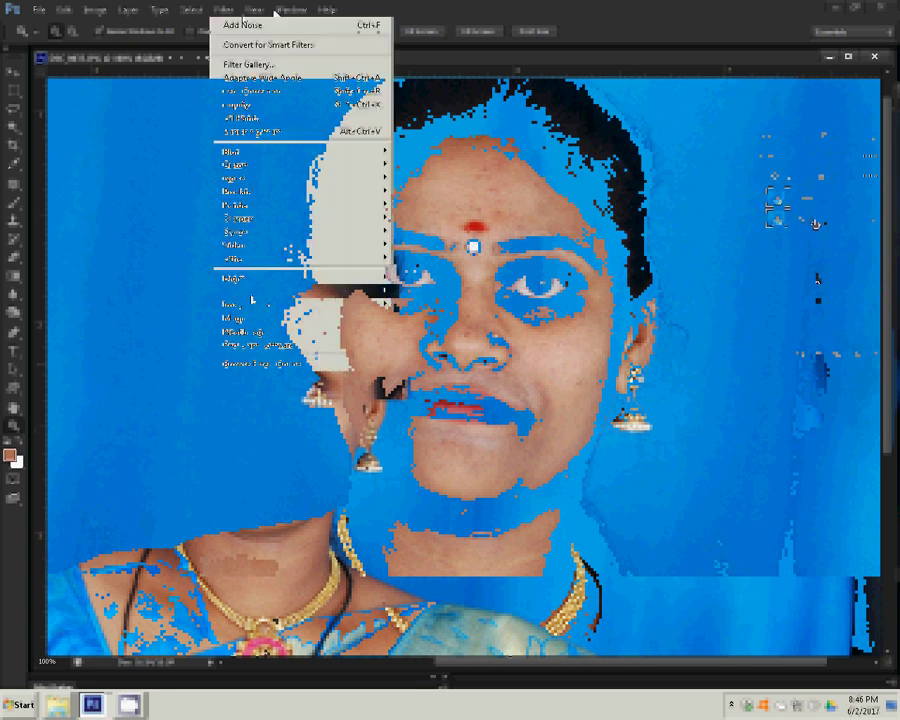
pyautogui.click(420, 311)
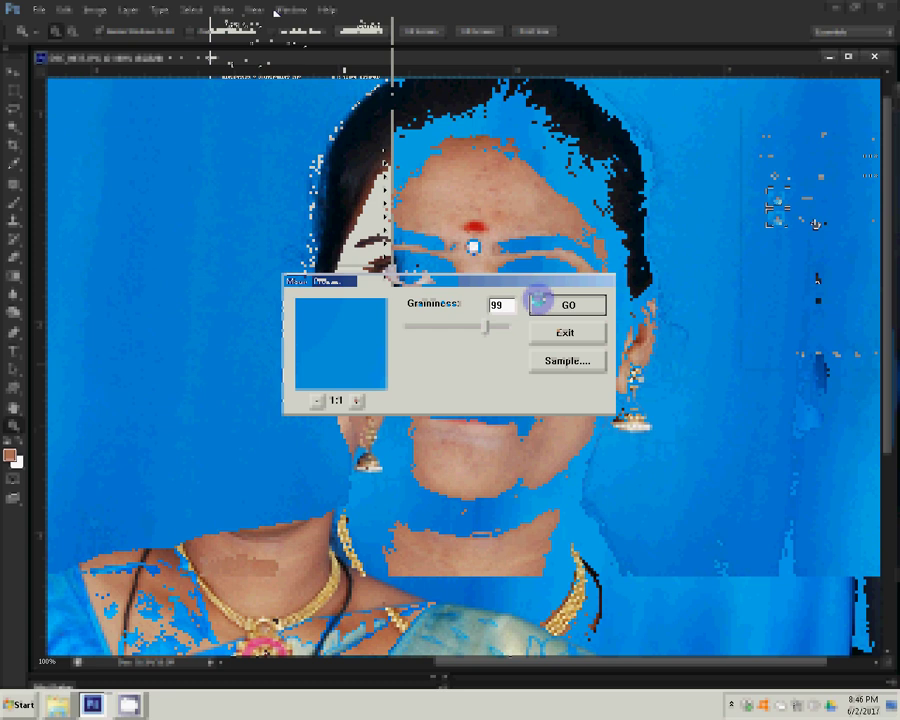
pyautogui.click(538, 298)
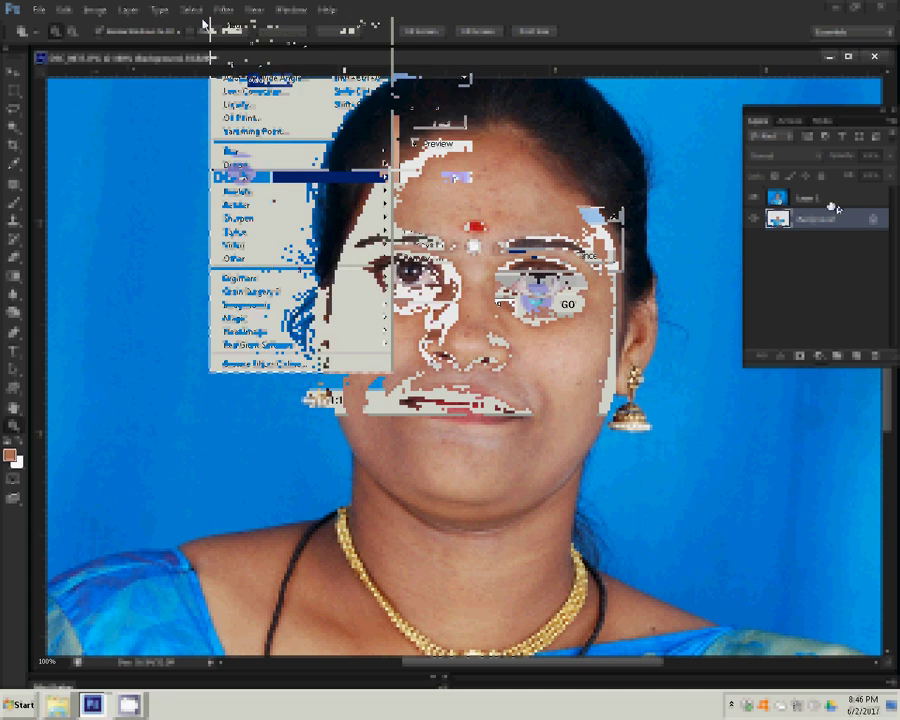
pyautogui.moveTo(833, 206); pyautogui.dragTo(834, 209)
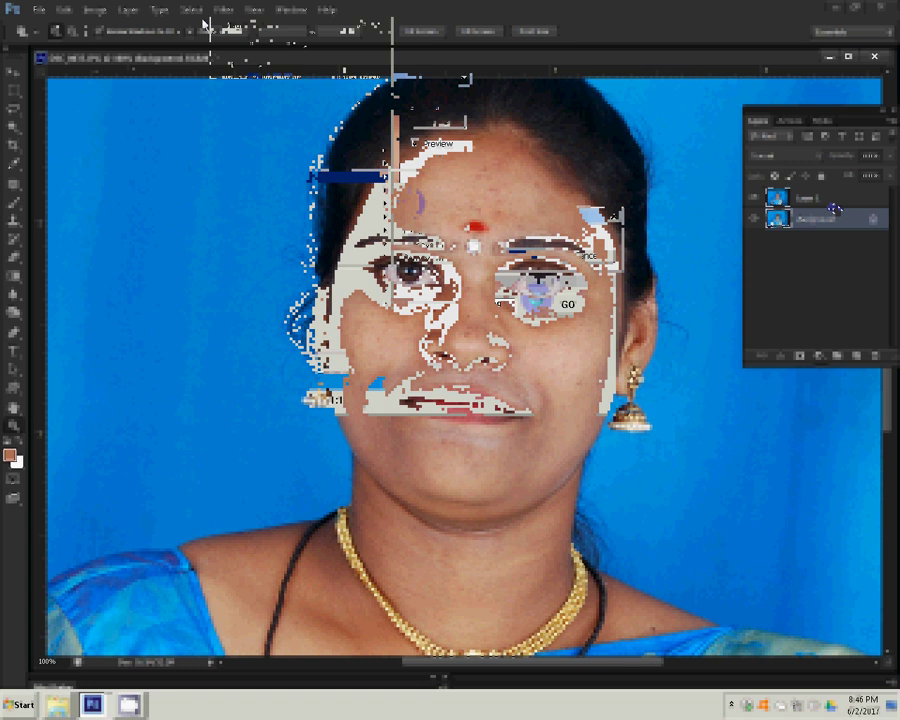
pyautogui.click(830, 199)
pyautogui.press('b')
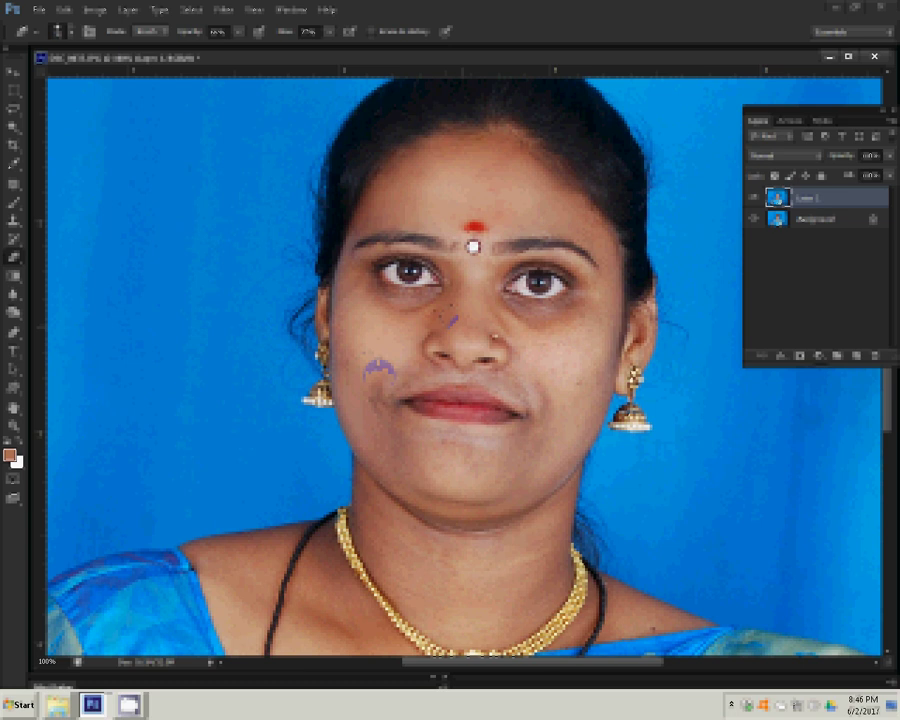
# - Spot-heal the cheek and nose blemishes, merge Layer 1 down, and zoom in on the eye
pyautogui.click(582, 376)
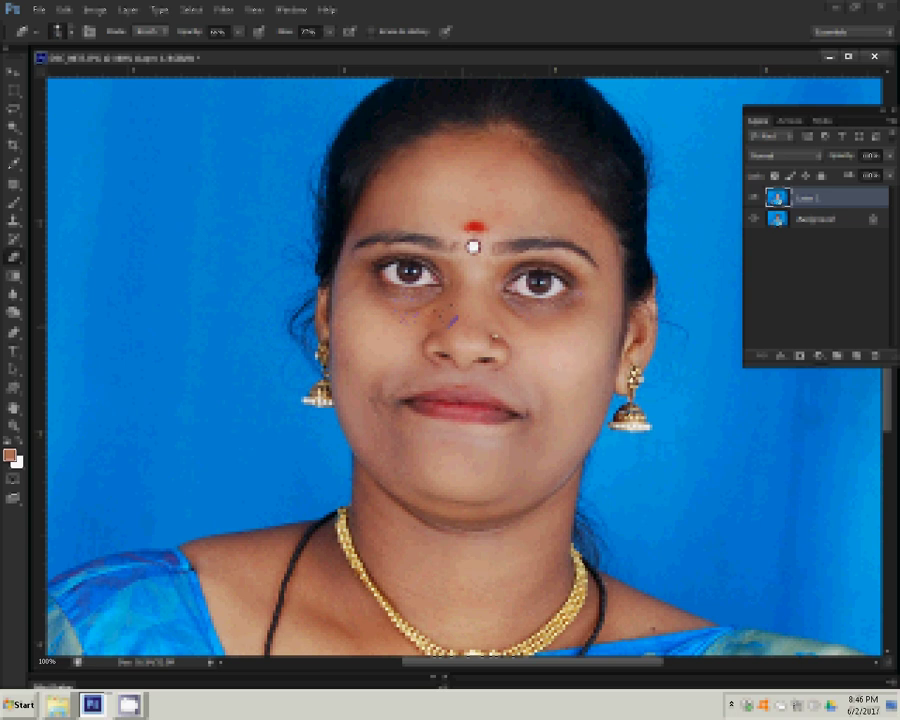
pyautogui.moveTo(455, 342); pyautogui.dragTo(461, 361)
pyautogui.hotkey('ctrl', 'e')
pyautogui.press('z')
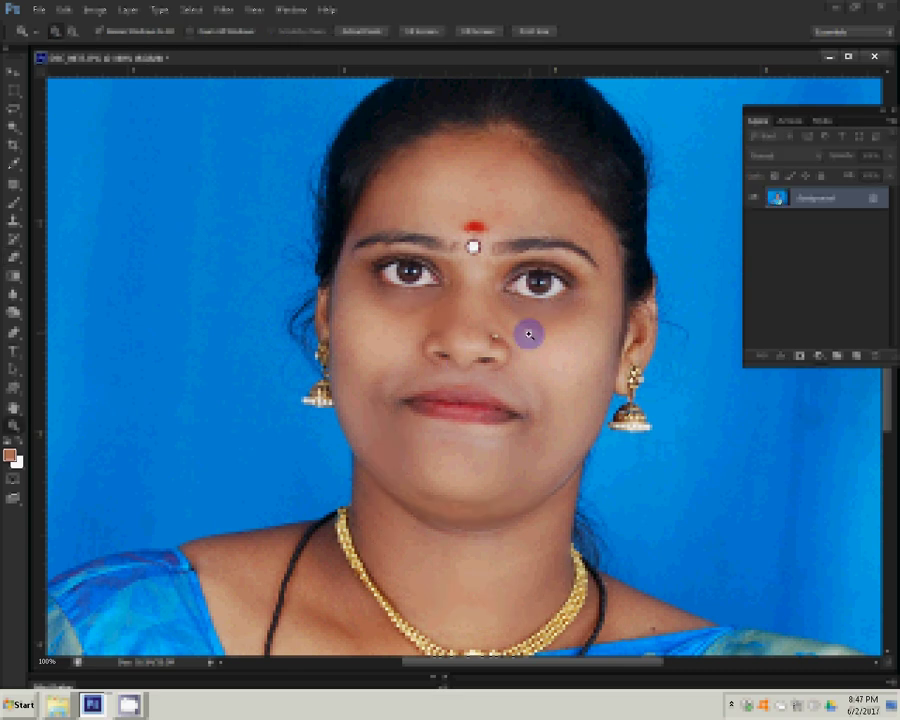
pyautogui.click(528, 334)
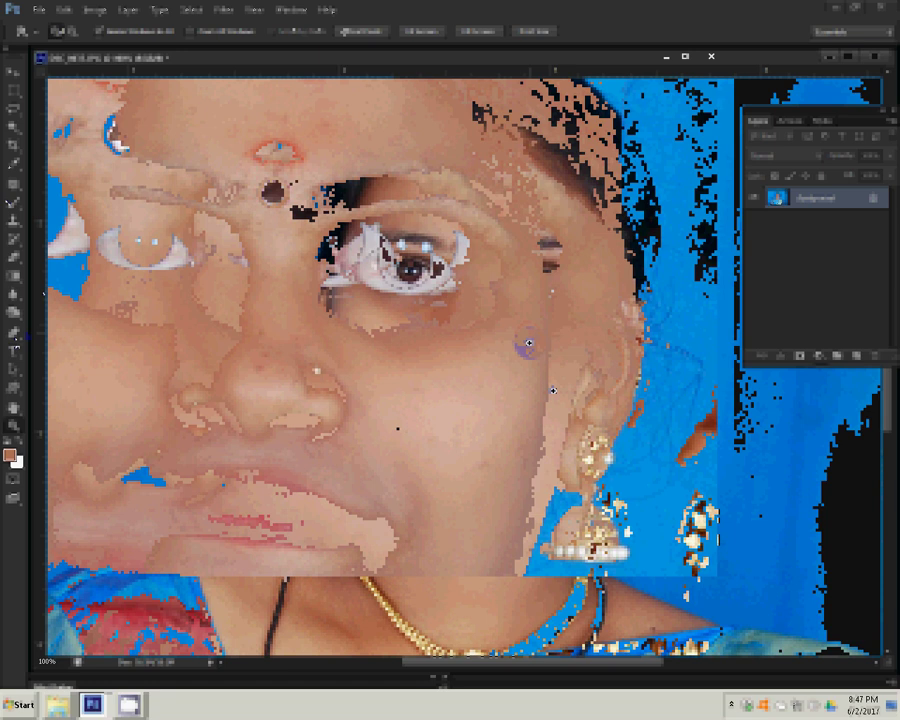
# - Trace a Pen path around the dark patch under the eye on the left
pyautogui.click(418, 303)
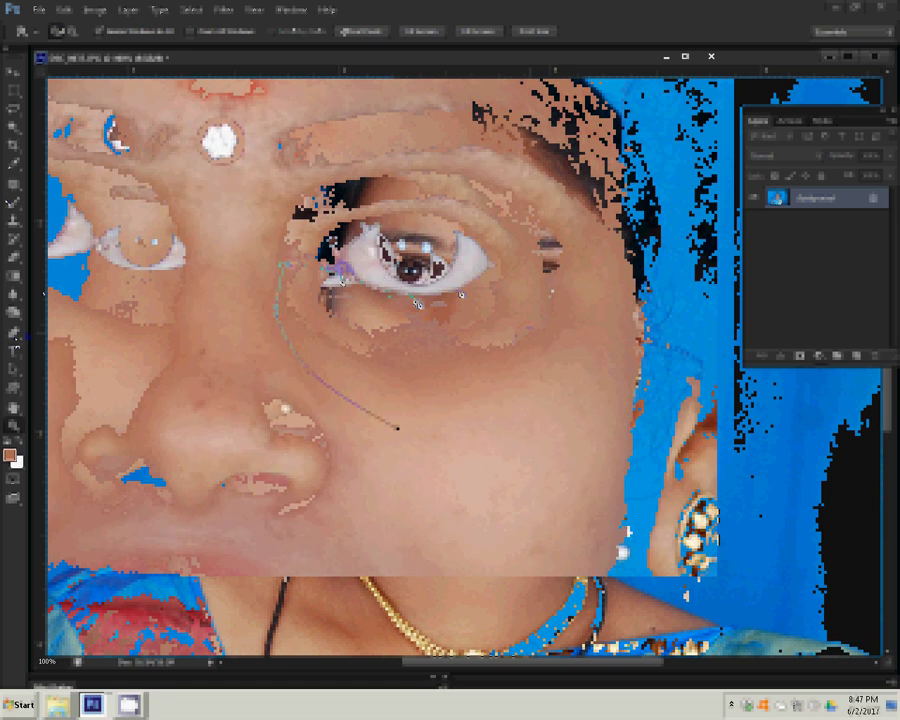
pyautogui.click(461, 295)
pyautogui.click(267, 405)
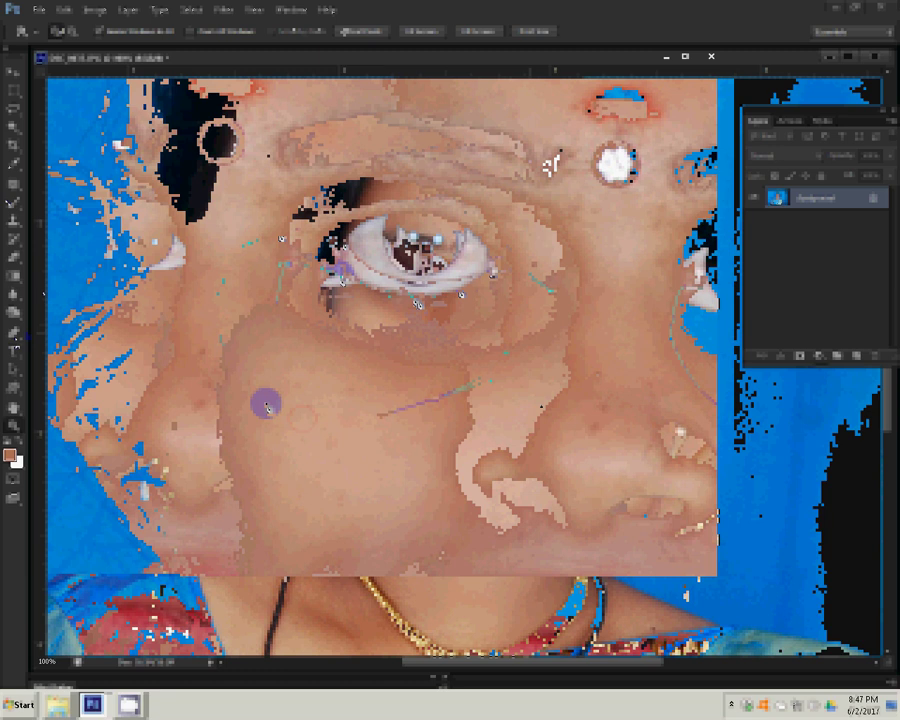
pyautogui.click(487, 276)
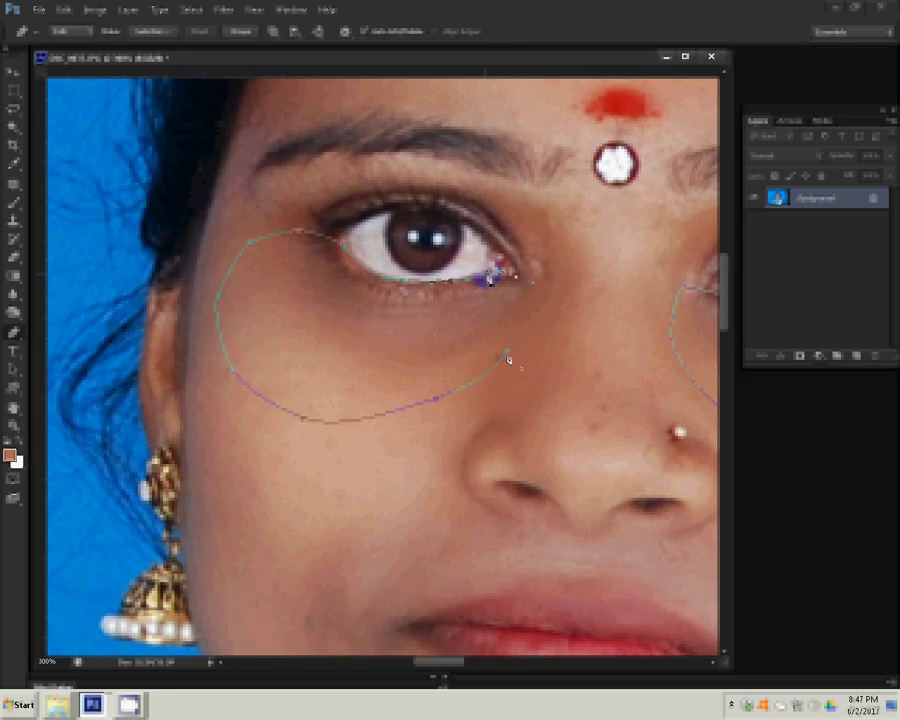
# - Convert the path into a selection with a 3-pixel feather radius
pyautogui.rightClick(410, 283)
pyautogui.click(480, 362)
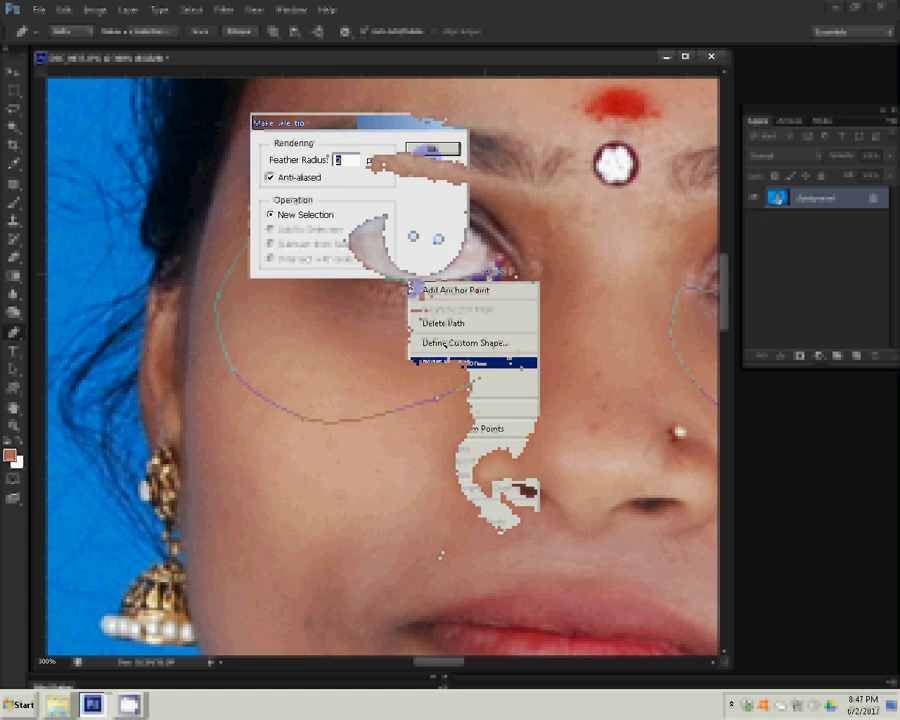
pyautogui.write('3')
pyautogui.click(430, 150)
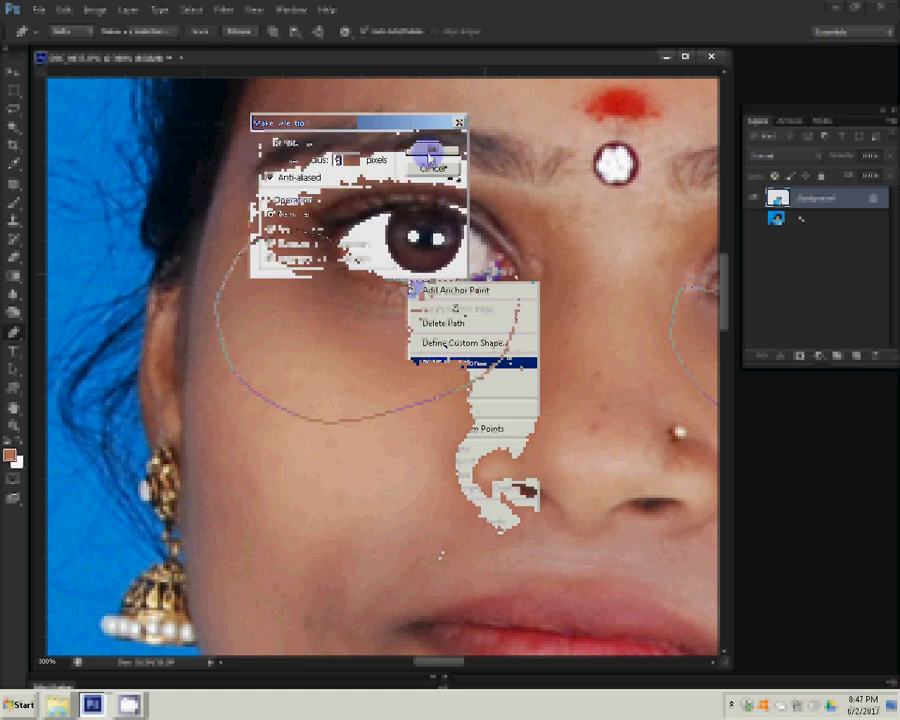
pyautogui.click(415, 400)
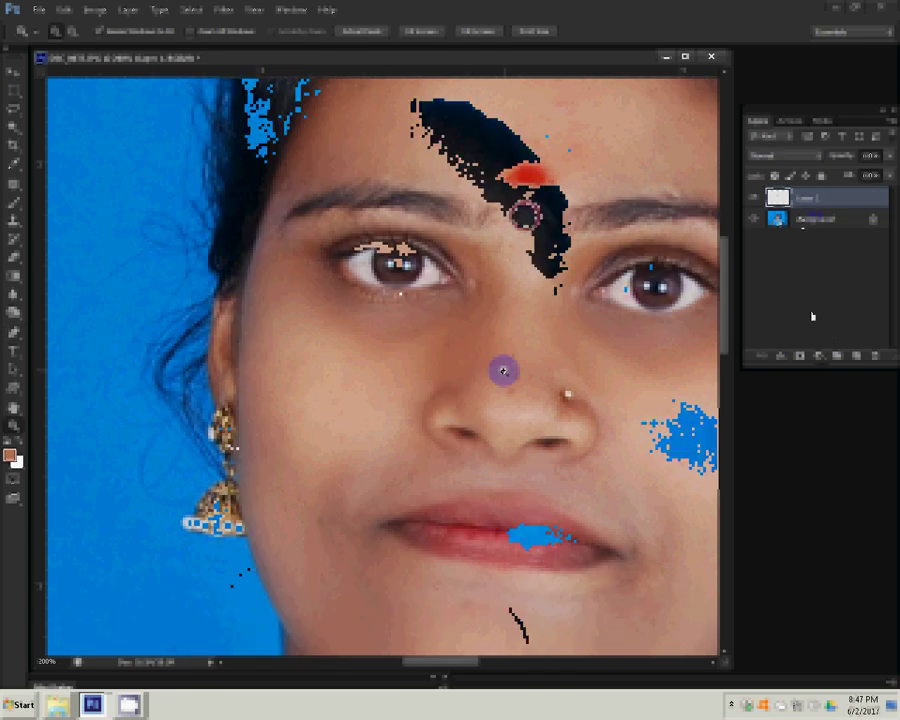
# - Toggle Layer 1's visibility to compare the retouched portrait with the original
pyautogui.click(754, 198)
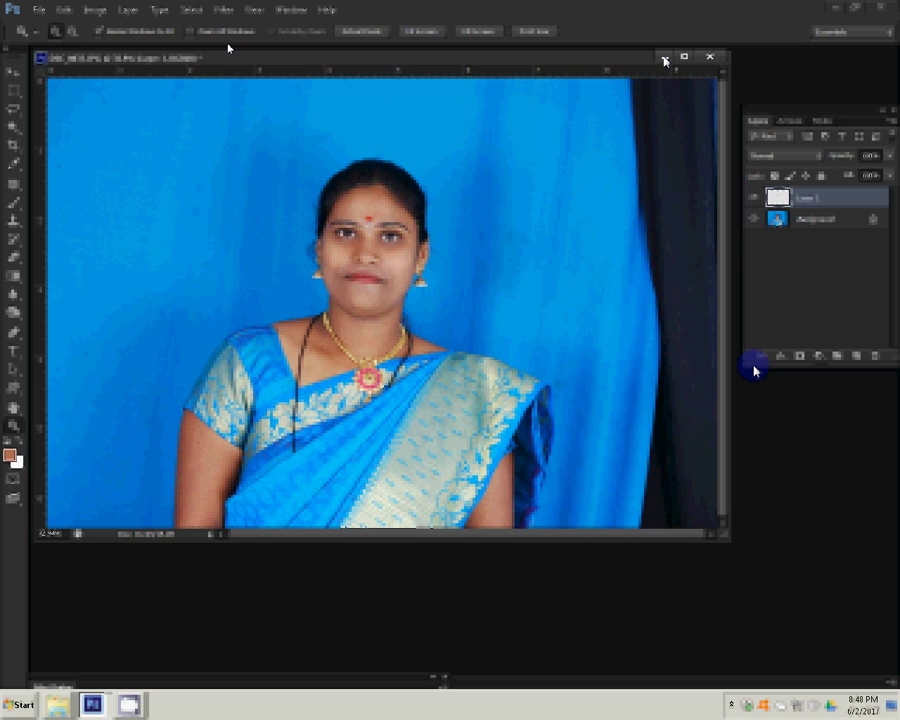
# - Stamp the retouched image onto a top layer and minimize the portrait's window
pyautogui.hotkey('ctrl', 'v')
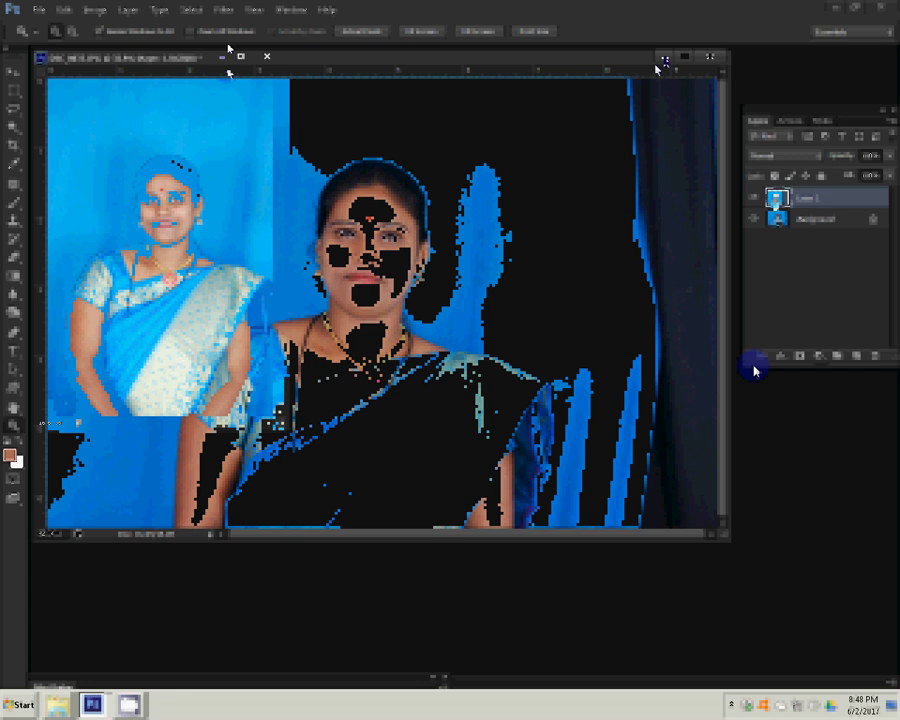
pyautogui.click(224, 56)
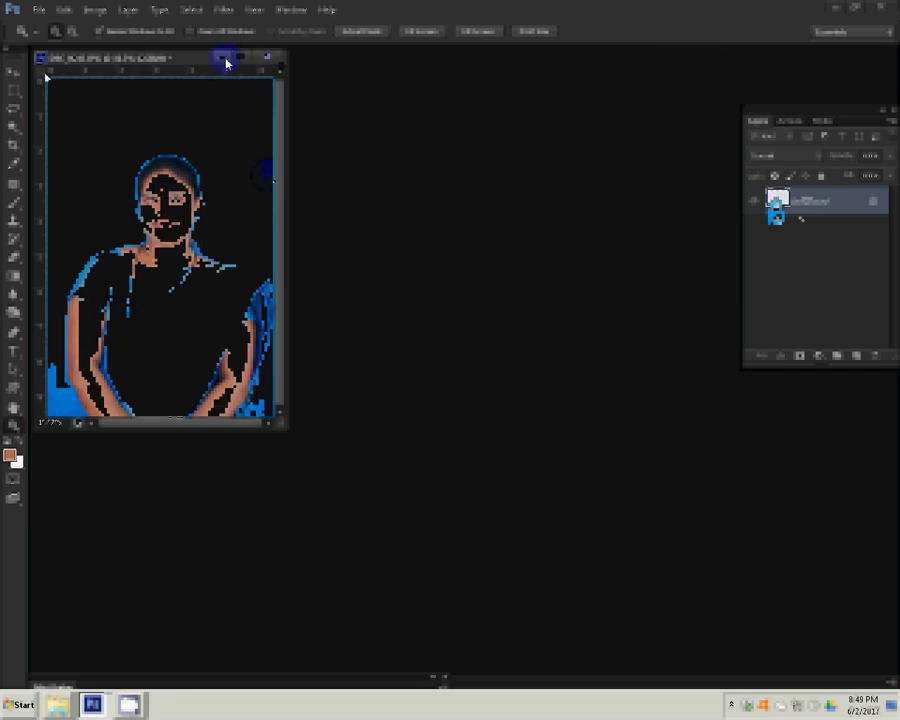
pyautogui.click(38, 9)
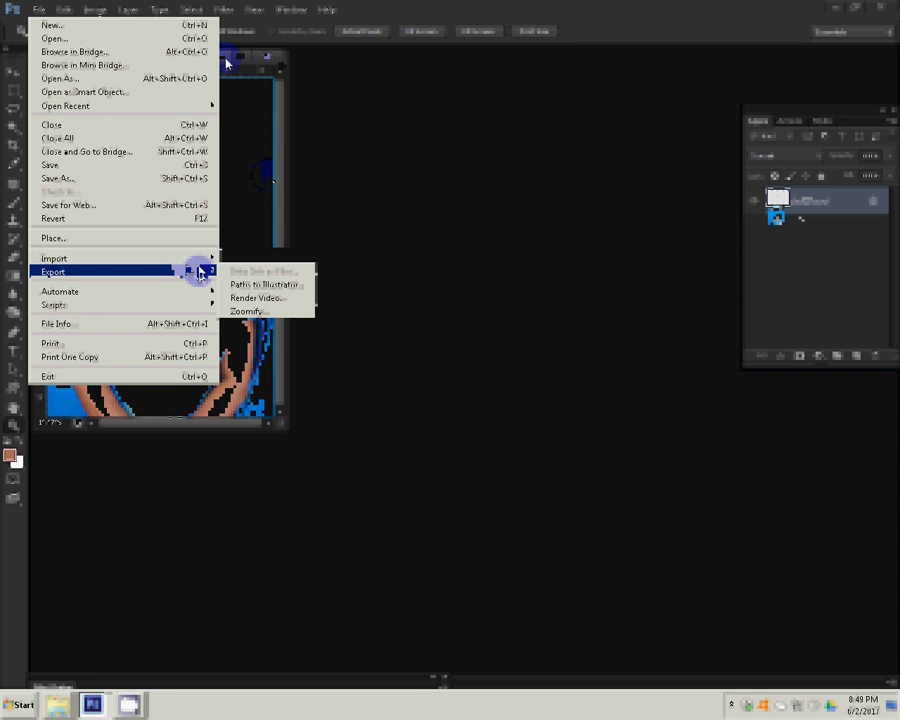
pyautogui.moveTo(120, 258)
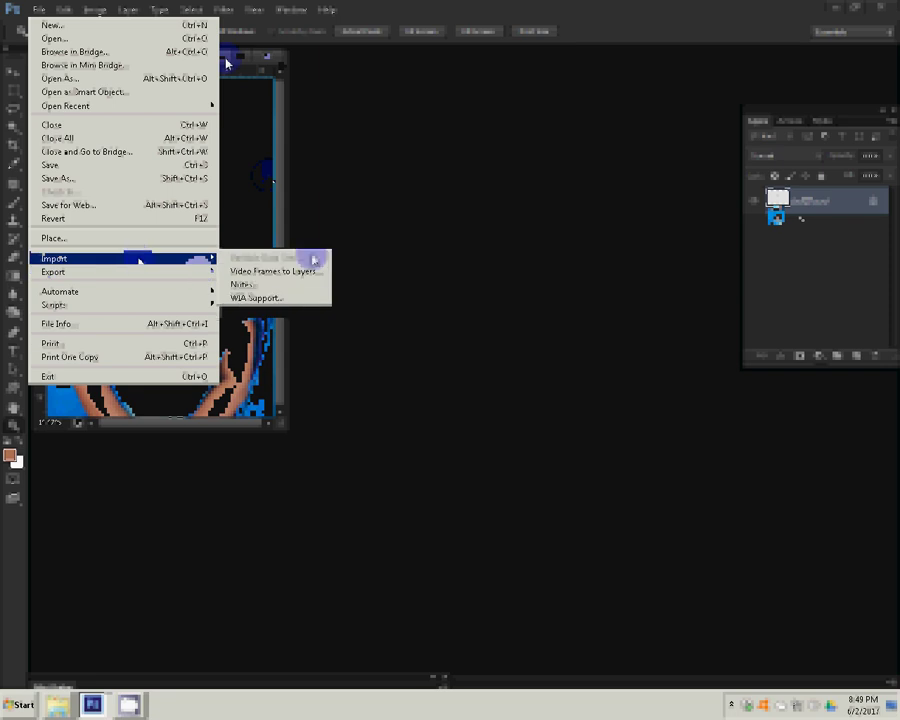
# - Scan the printed portrait via WIA Support on the CanoScan LiDE 120, with the scan area enlarged around the photo
pyautogui.click(285, 297)
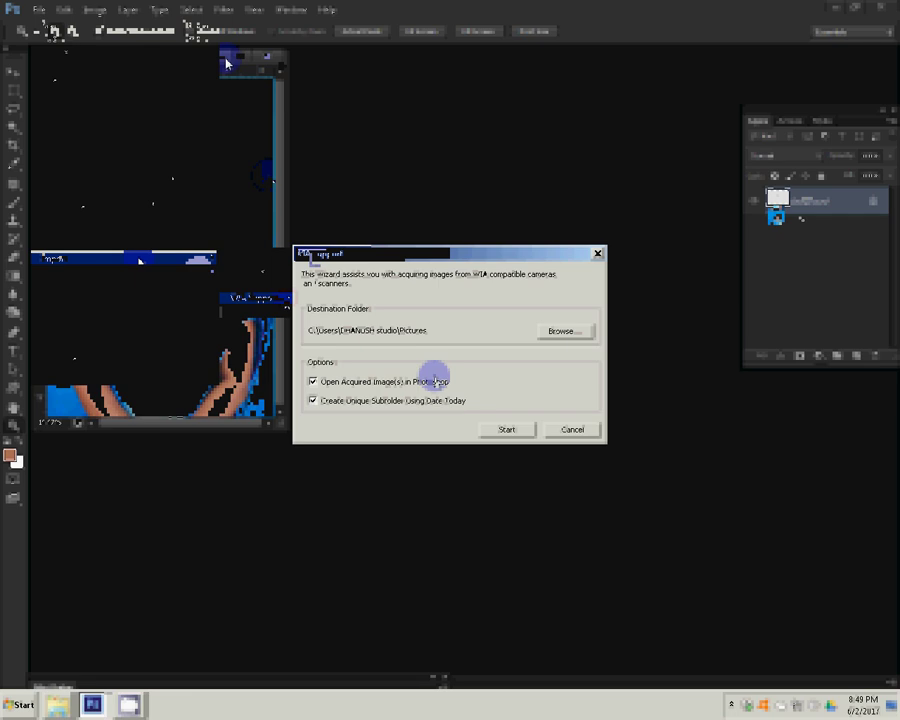
pyautogui.click(512, 430)
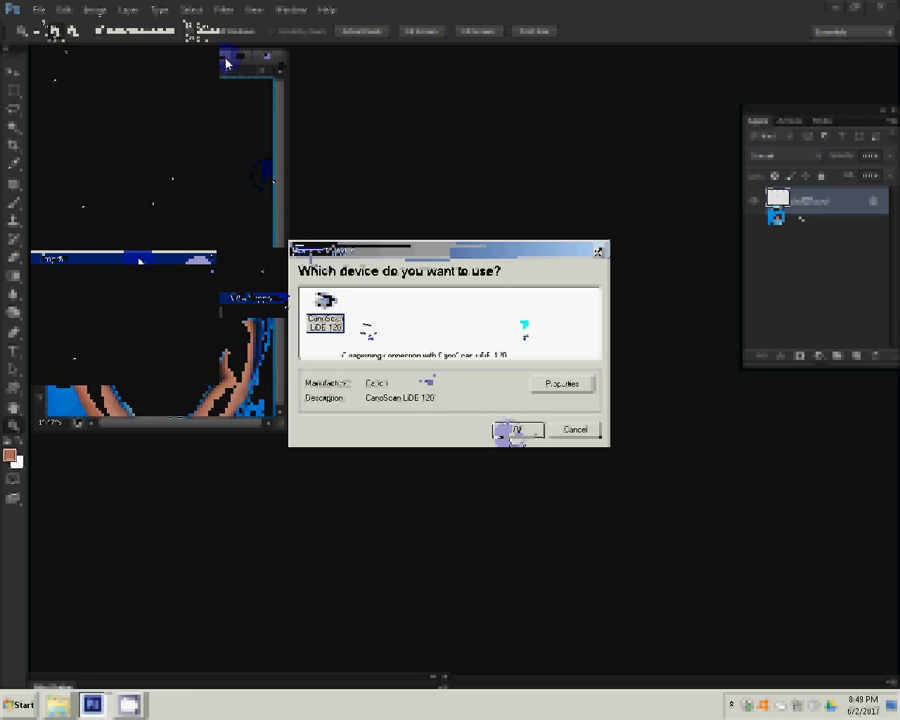
pyautogui.click(508, 430)
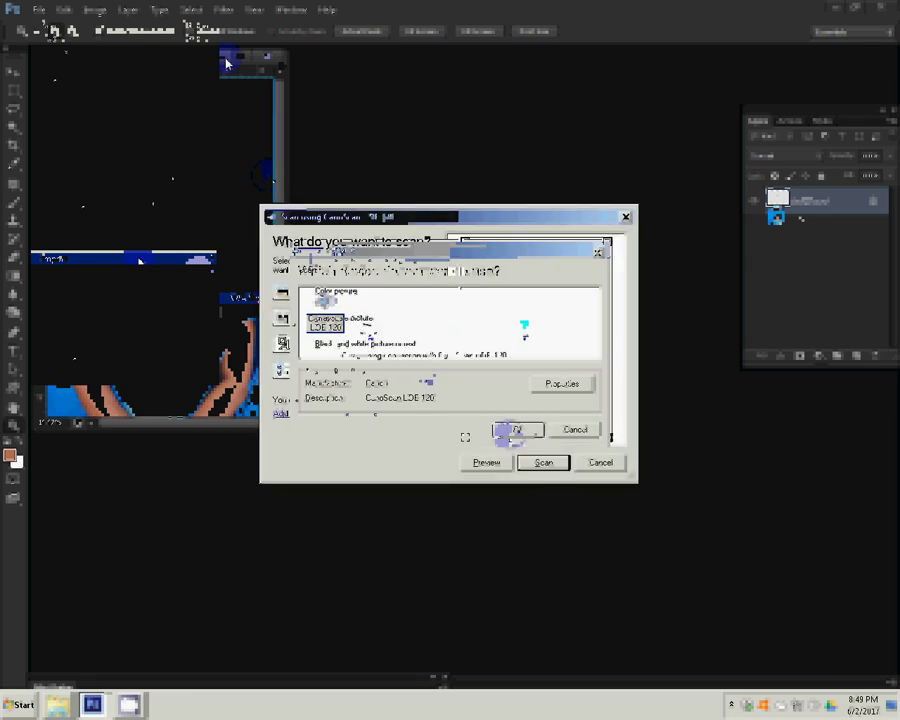
pyautogui.click(349, 416)
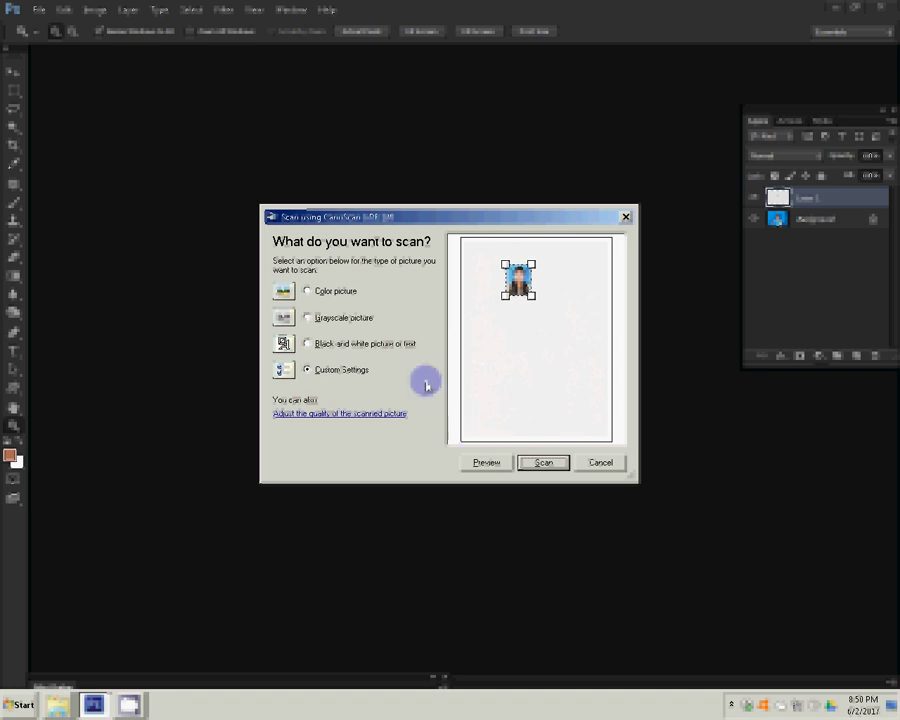
pyautogui.moveTo(505, 264); pyautogui.dragTo(497, 257)
pyautogui.moveTo(530, 296); pyautogui.dragTo(538, 303)
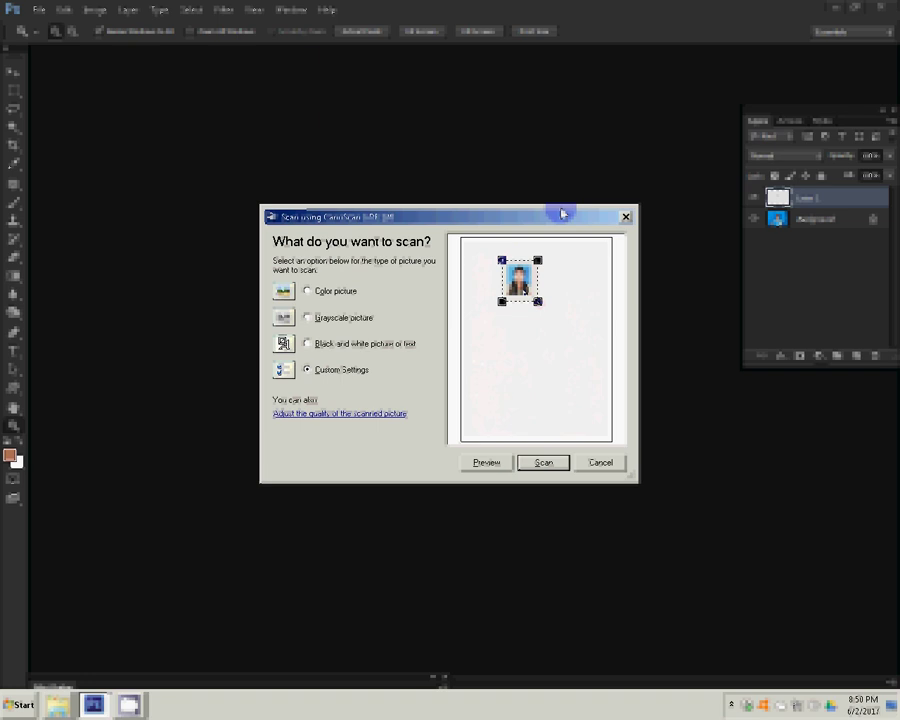
pyautogui.click(543, 463)
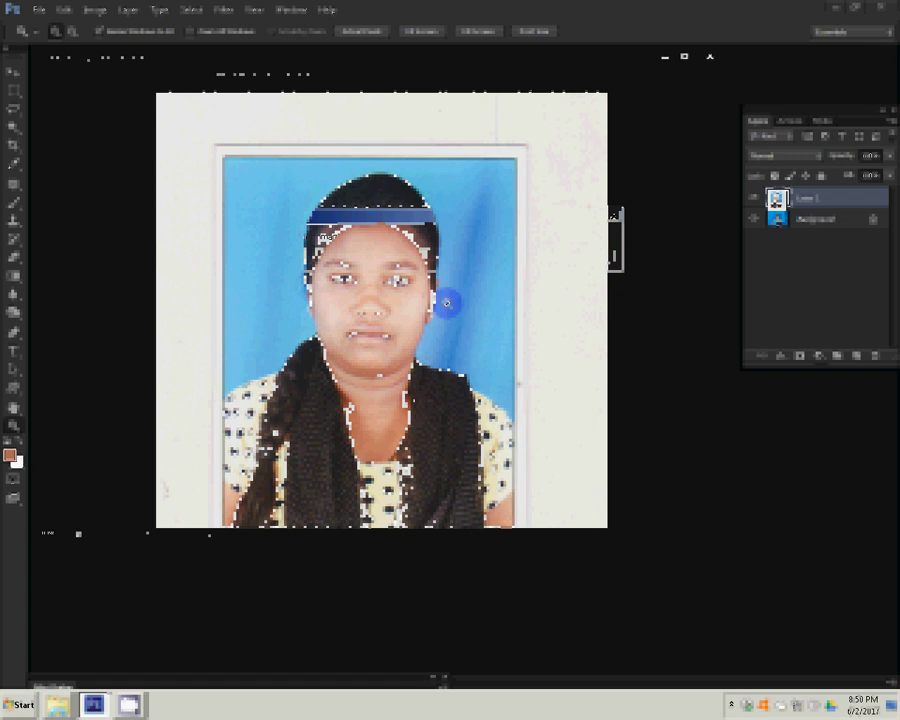
# - Draw a 3.4 × 4.4 cm crop box fitted to the scanned photo's edges
pyautogui.moveTo(447, 302); pyautogui.dragTo(490, 323)
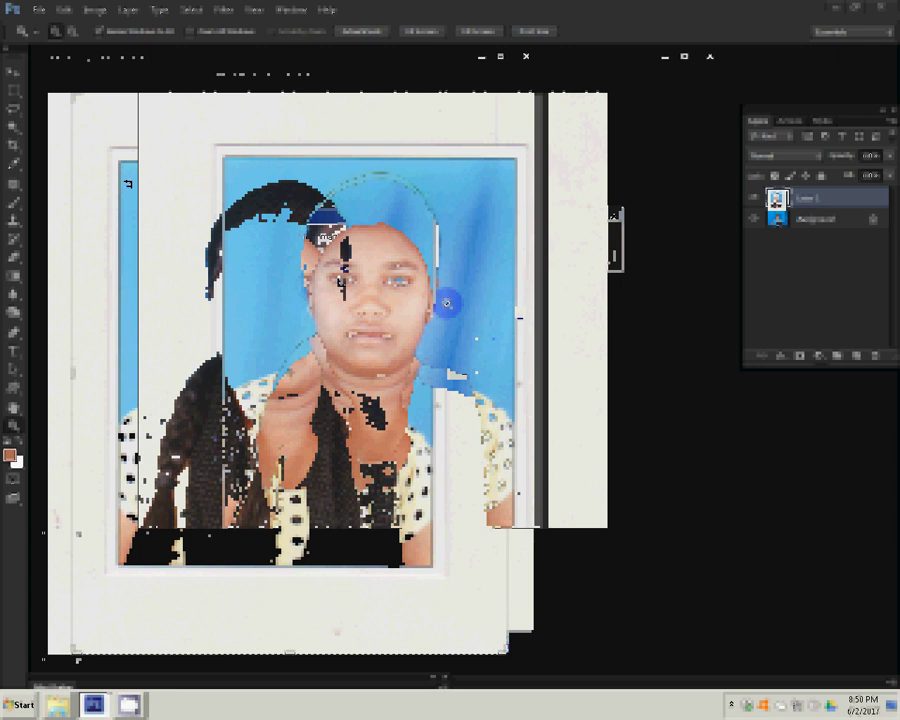
pyautogui.moveTo(298, 328); pyautogui.dragTo(452, 572)
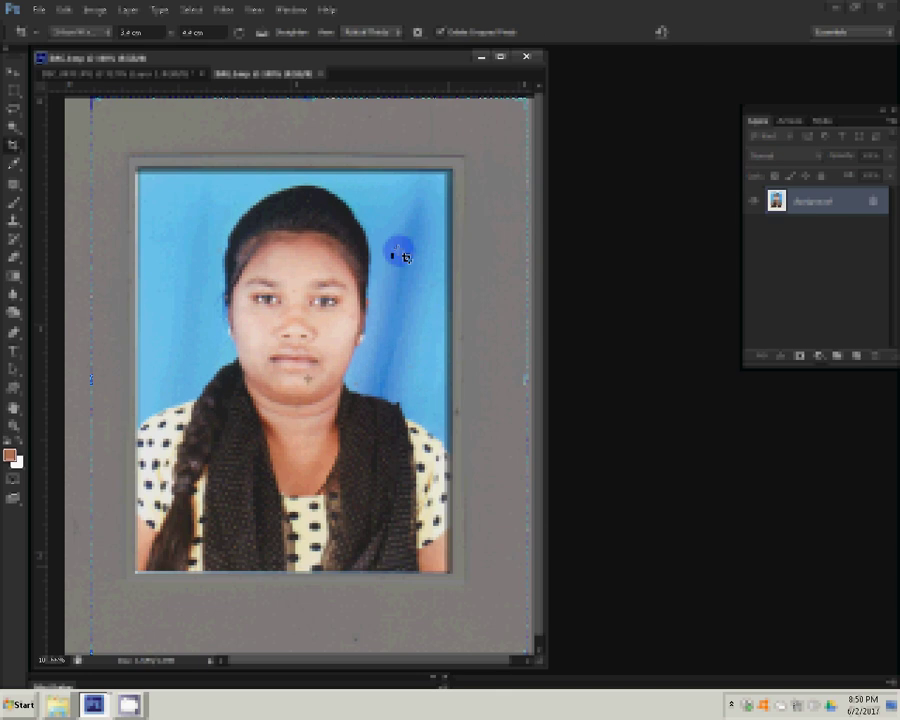
pyautogui.click(400, 255)
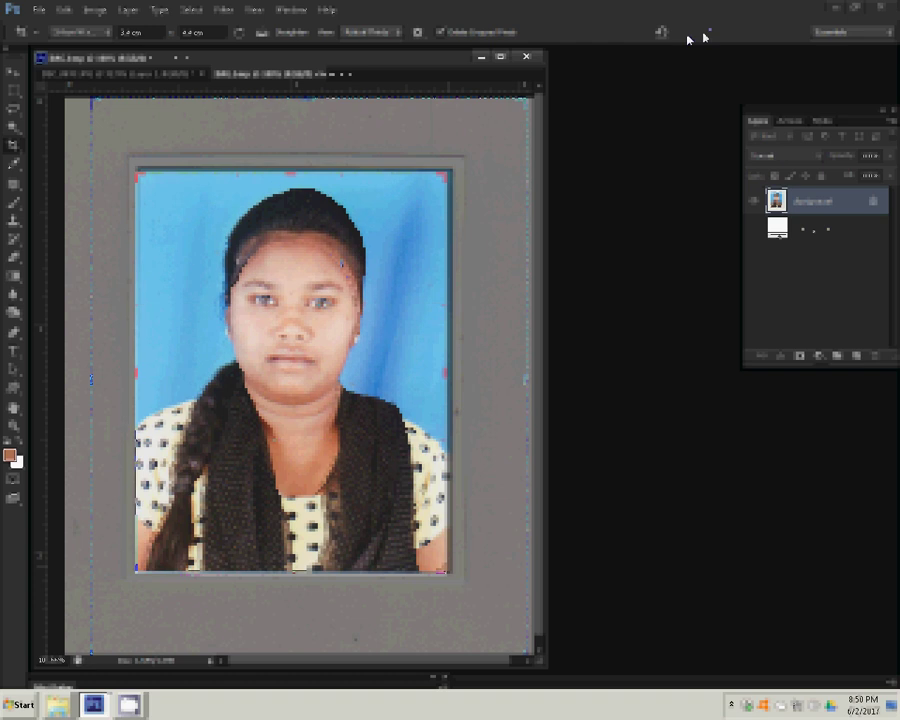
# - Commit the crop and apply Auto Levels to brighten the portrait
pyautogui.click(258, 296)
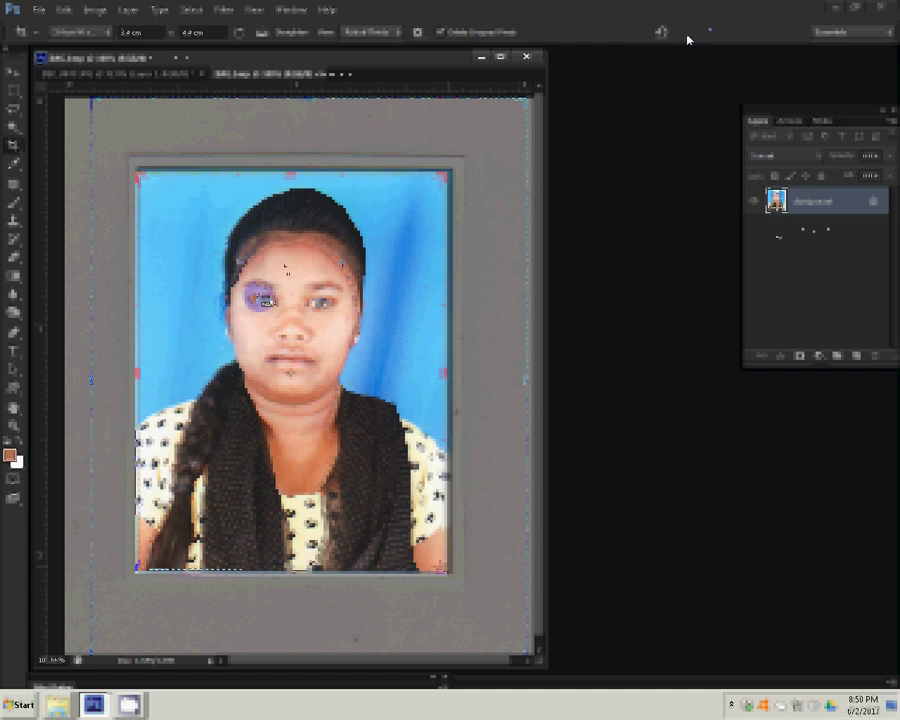
pyautogui.hotkey('ctrl', 'l')
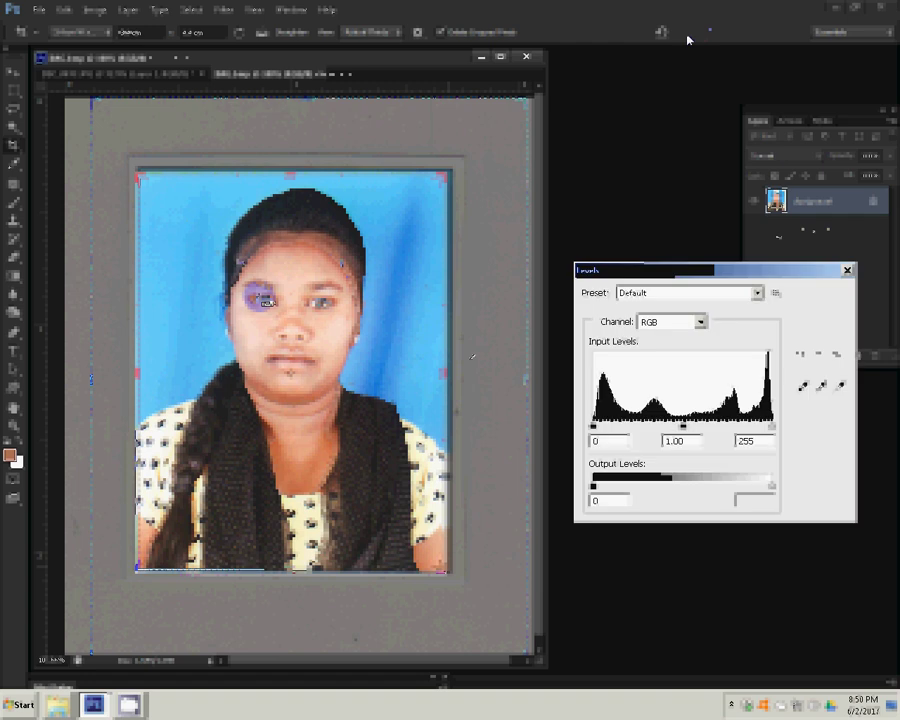
pyautogui.click(688, 430)
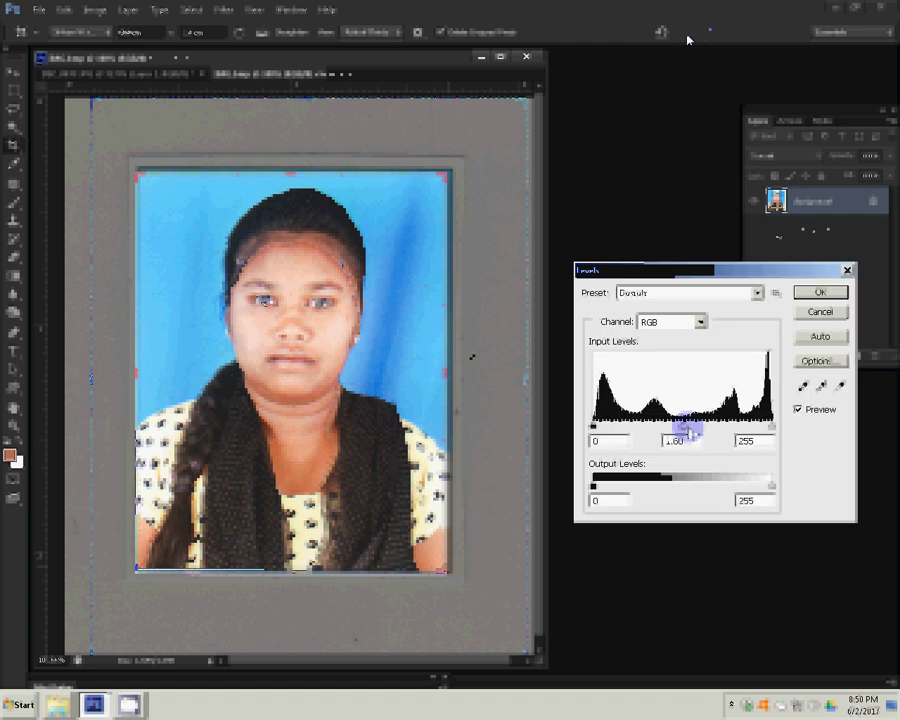
pyautogui.moveTo(688, 430); pyautogui.dragTo(706, 430)
pyautogui.click(819, 336)
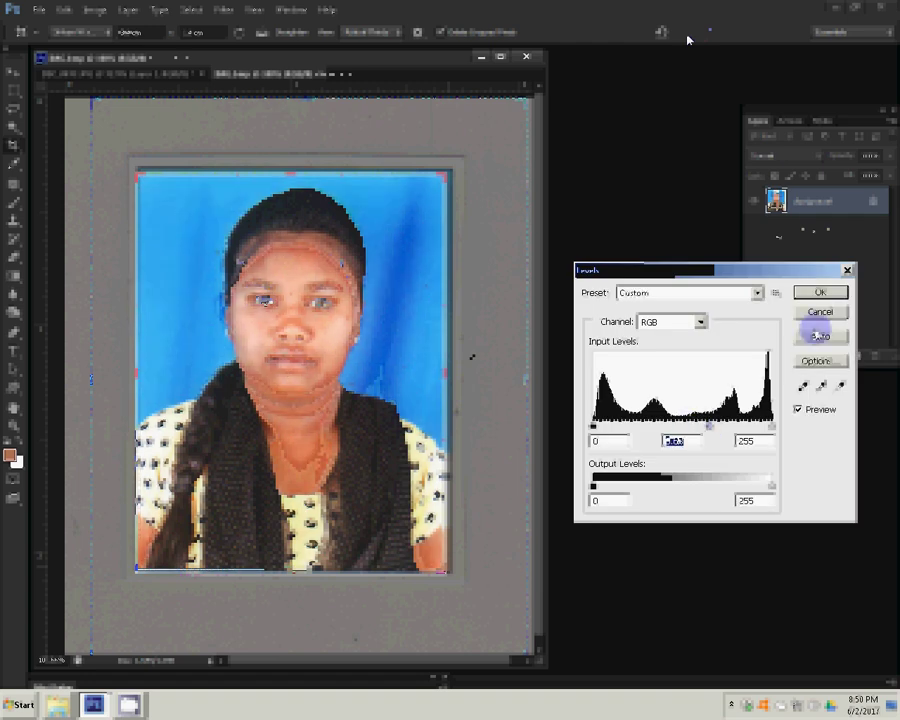
pyautogui.press('Return')
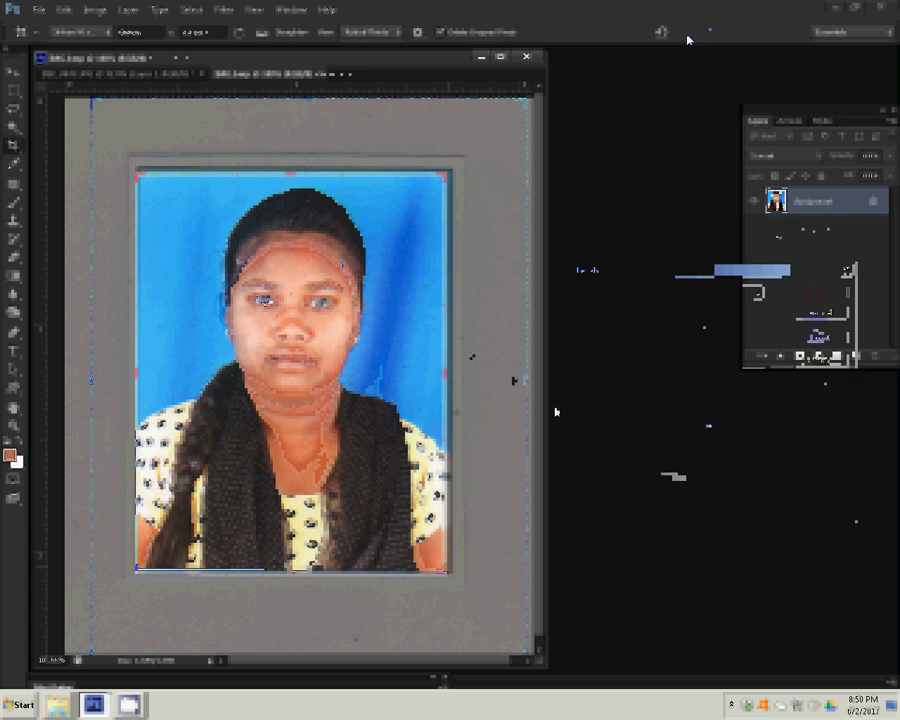
# - Shift the midtones' Color Balance to −15 toward yellow
pyautogui.hotkey('ctrl', 'b')
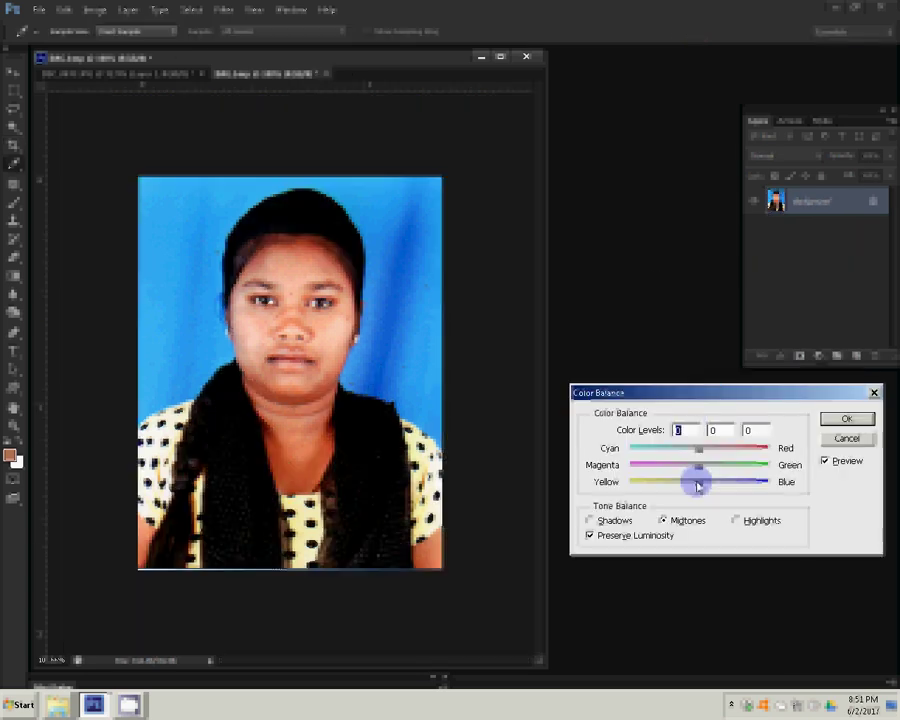
pyautogui.moveTo(698, 484); pyautogui.dragTo(689, 488)
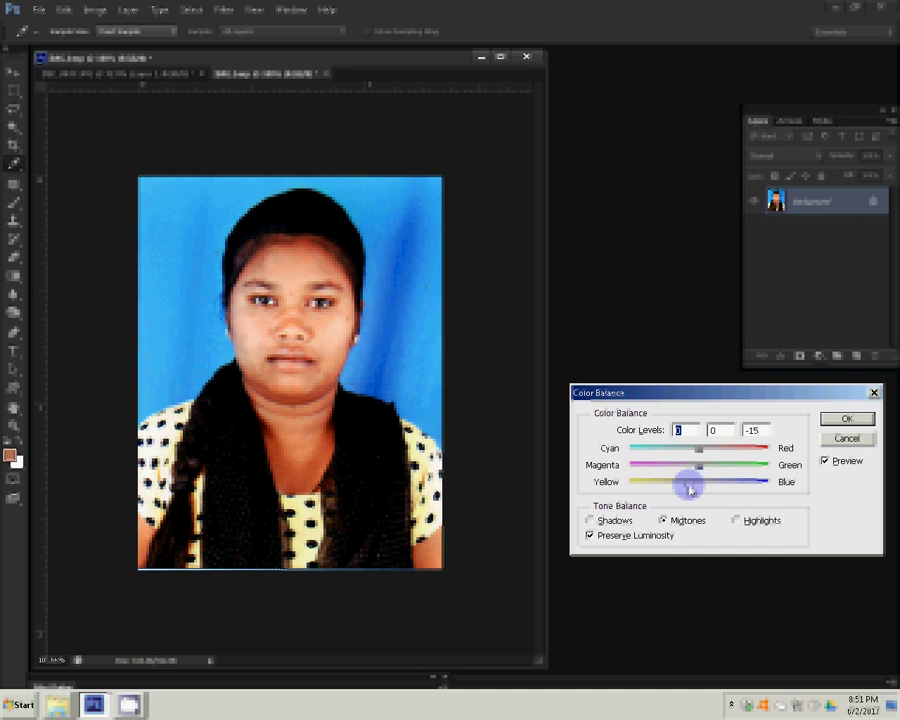
pyautogui.click(852, 420)
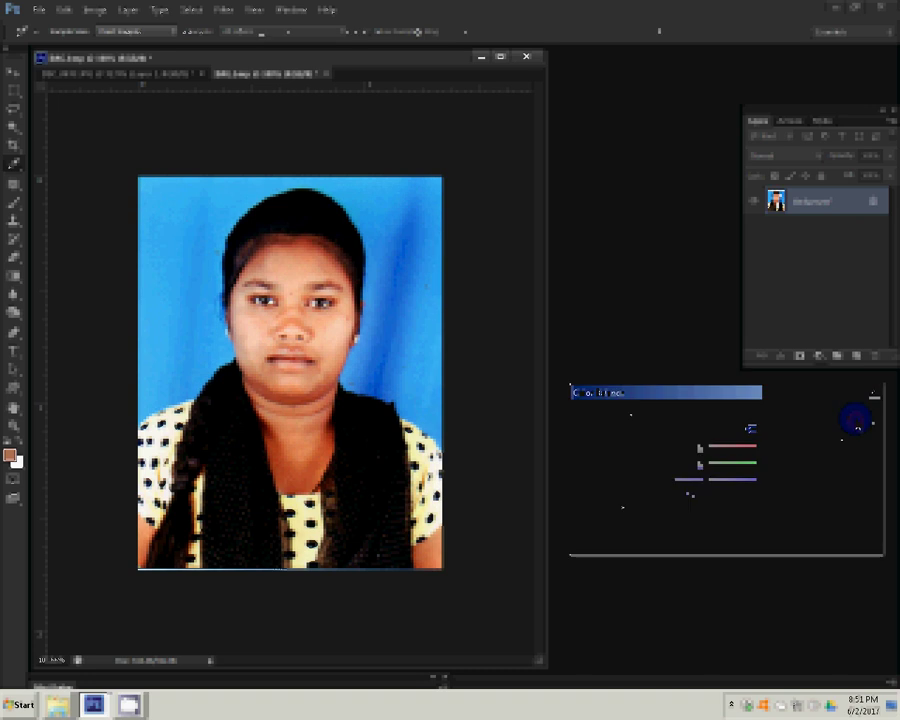
# - Select the blue backdrop and feather the selection's edge
pyautogui.click(382, 287)
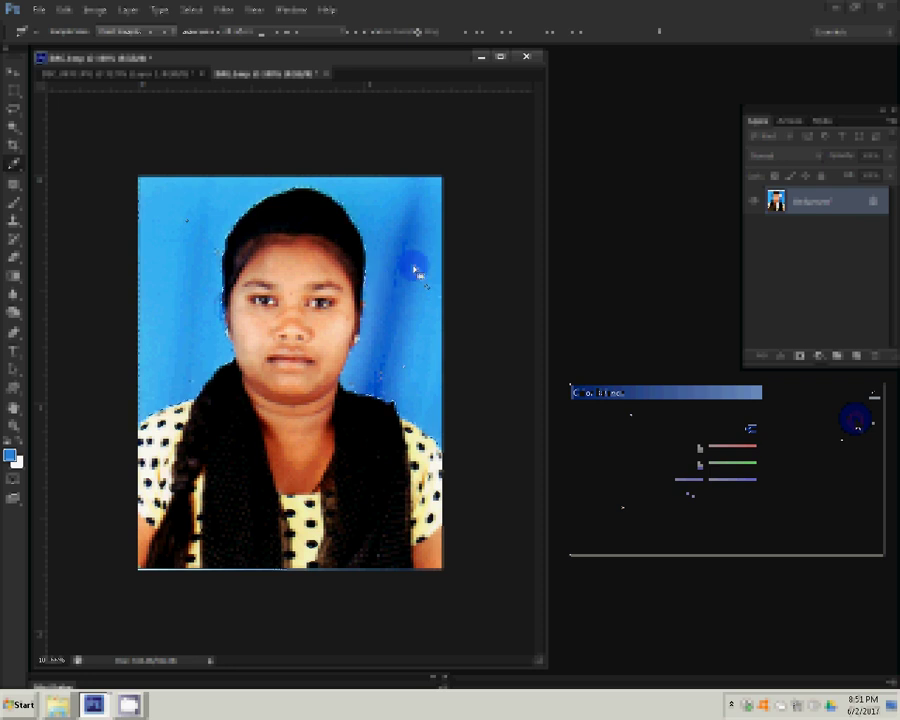
pyautogui.rightClick(414, 270)
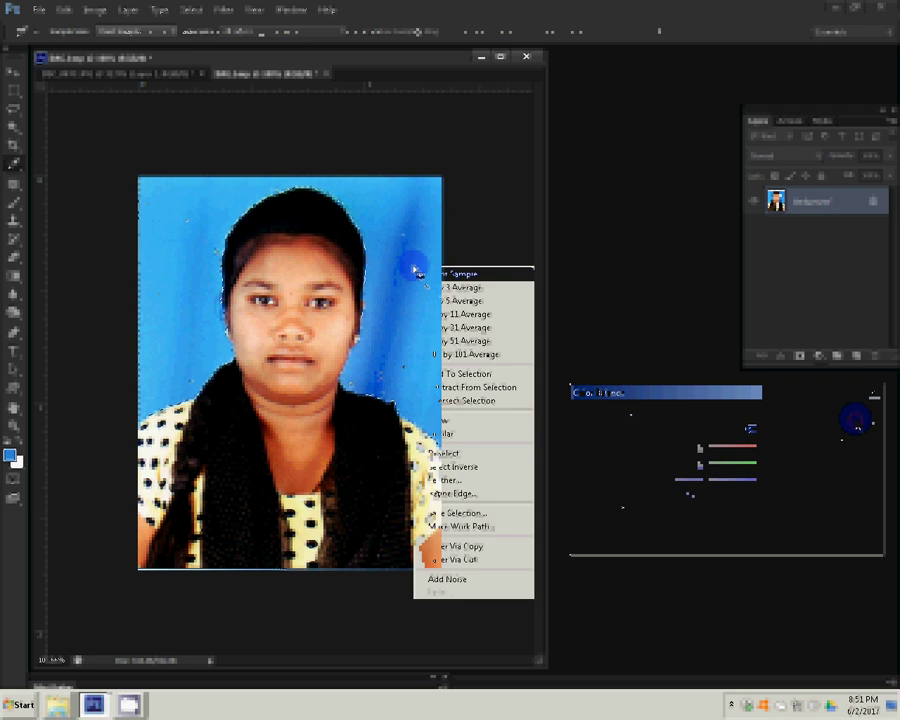
pyautogui.click(448, 484)
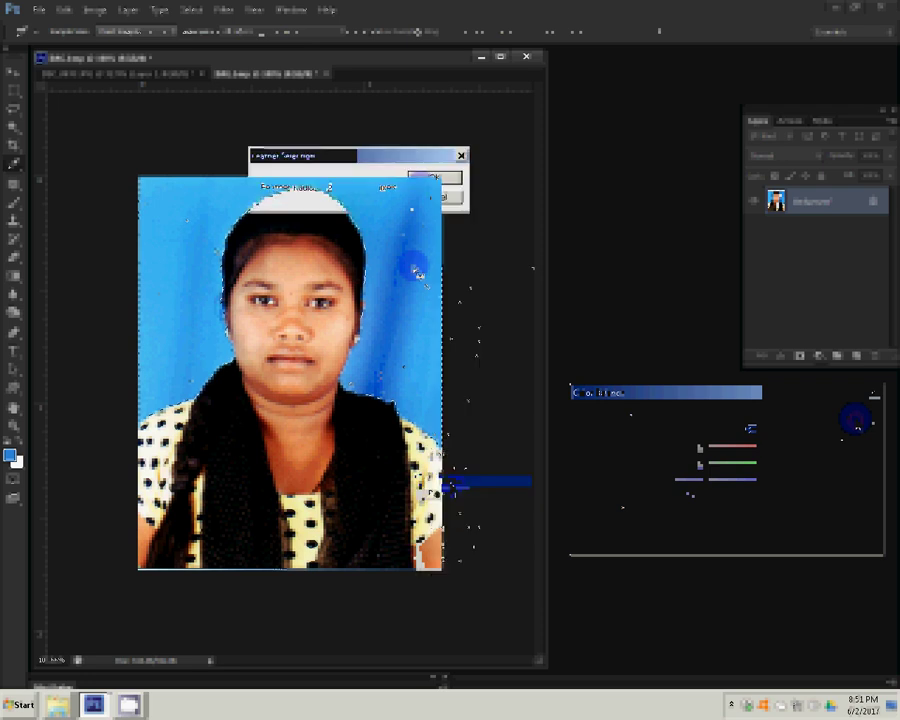
pyautogui.click(430, 177)
# - Add a #0581f7 blue Solid Color fill layer masked to the backdrop
pyautogui.click(820, 355)
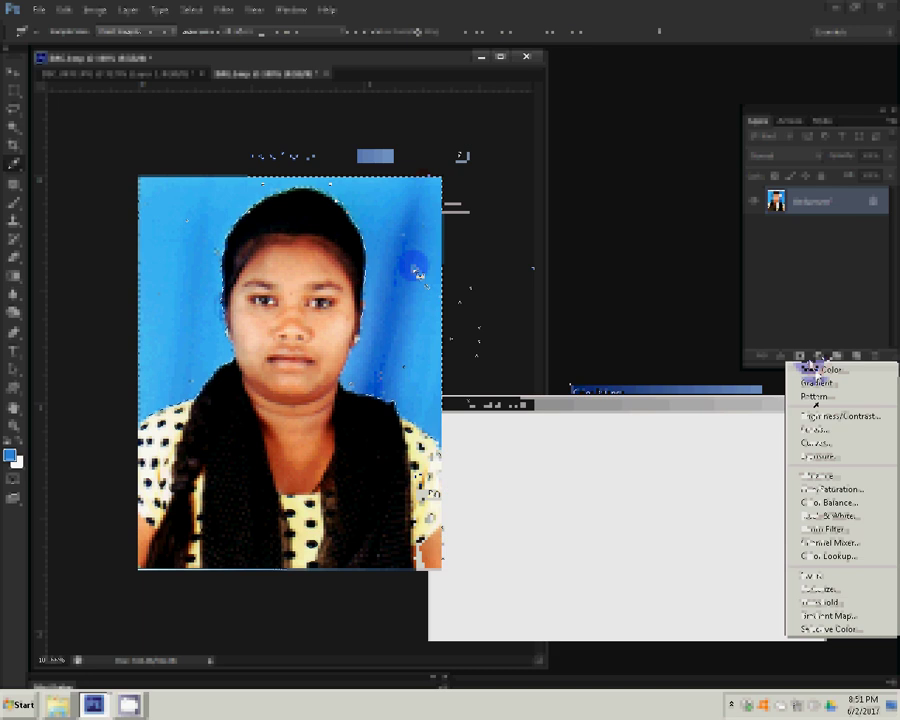
pyautogui.click(818, 369)
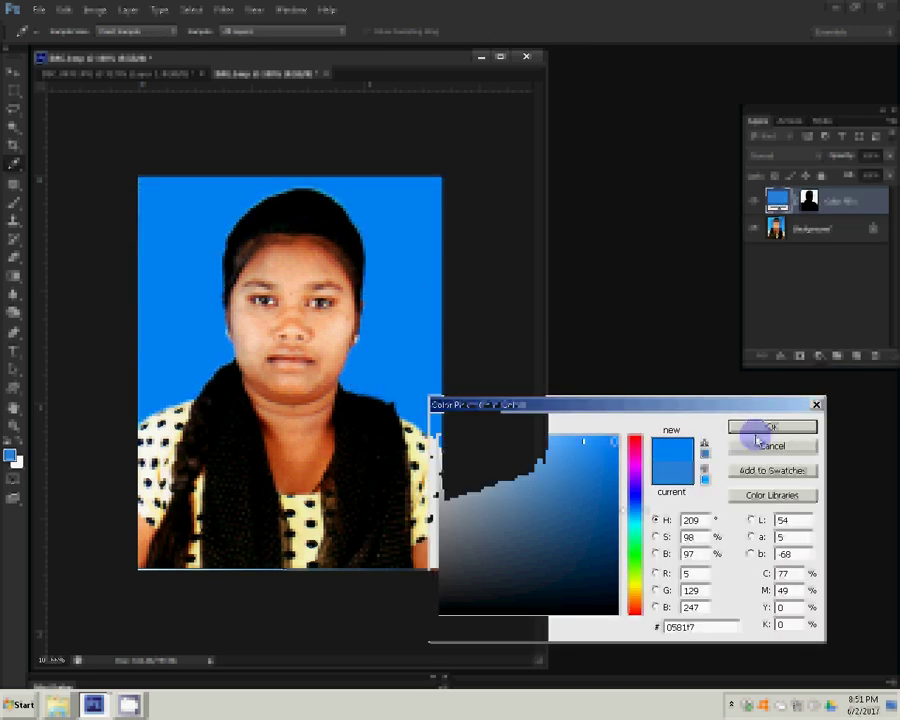
pyautogui.click(758, 434)
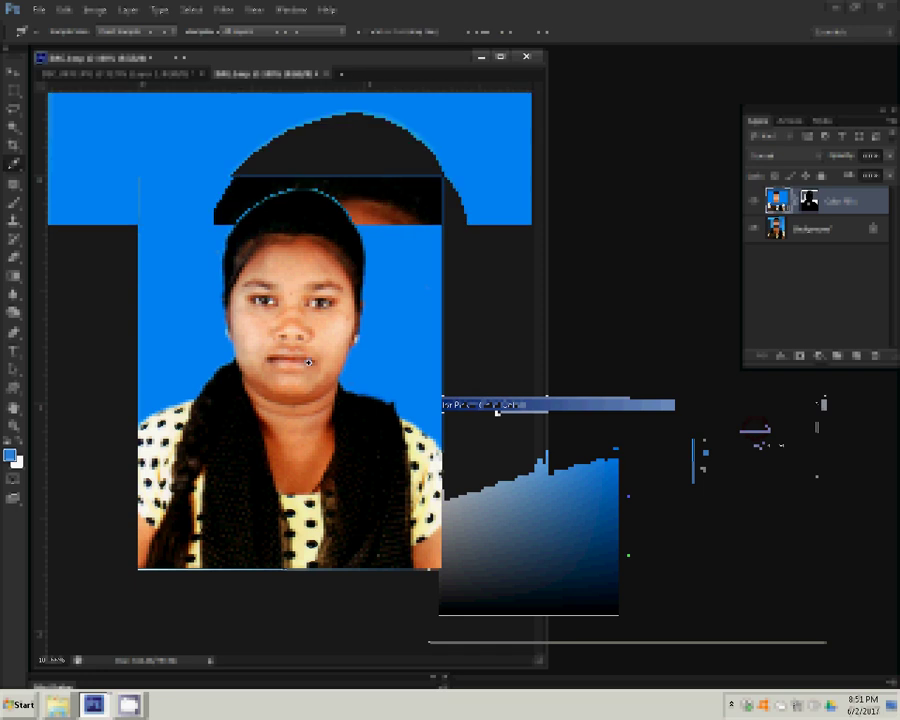
pyautogui.hotkey('ctrl', '+')
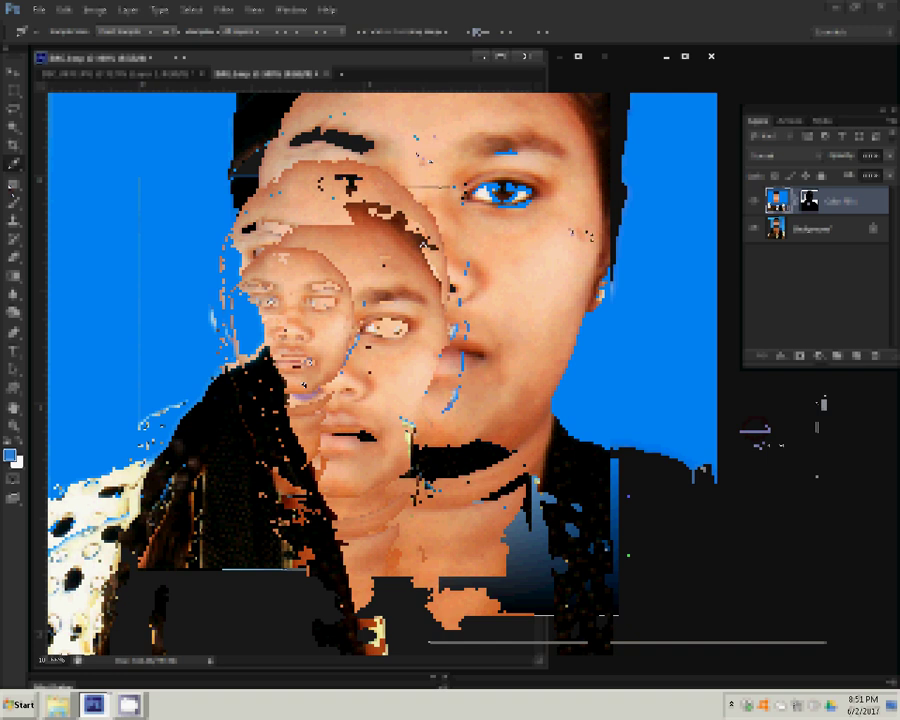
# - Heal the skin on the neck and above the lip with the Spot Healing Brush
pyautogui.click(568, 230)
pyautogui.click(362, 435)
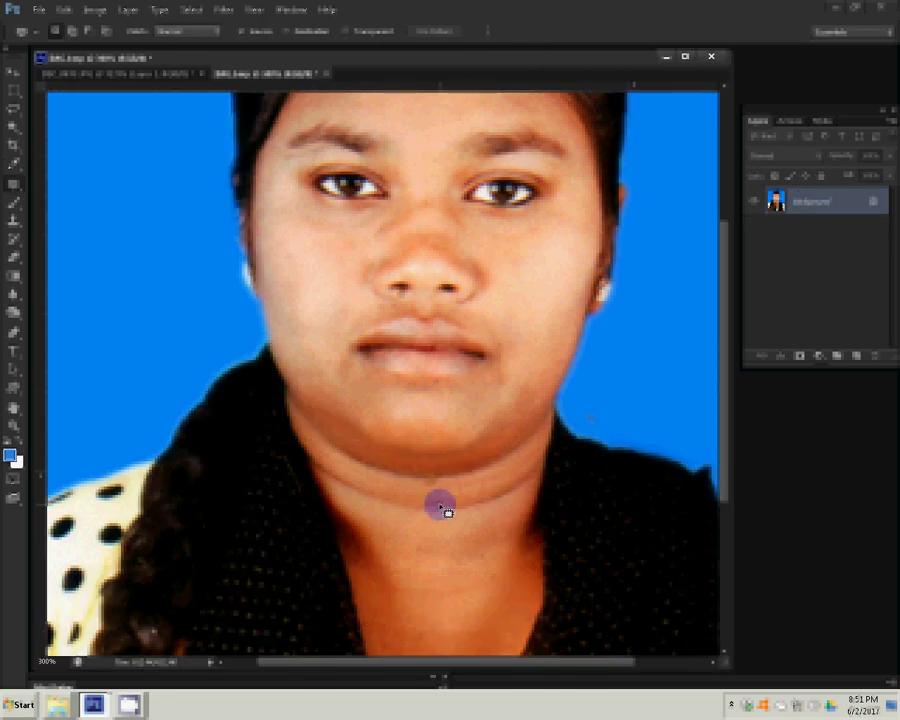
pyautogui.moveTo(445, 510)
pyautogui.mouseDown()
pyautogui.moveTo(465, 505)
pyautogui.moveTo(455, 492)
pyautogui.mouseUp()
pyautogui.moveTo(457, 494); pyautogui.dragTo(432, 508)
pyautogui.click(380, 321)
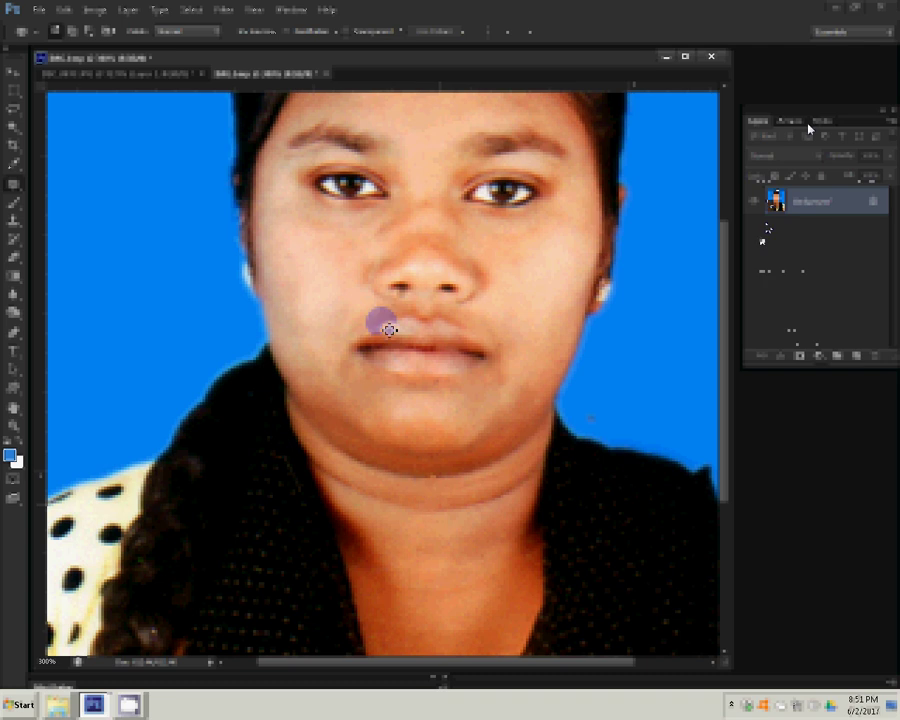
pyautogui.click(380, 321)
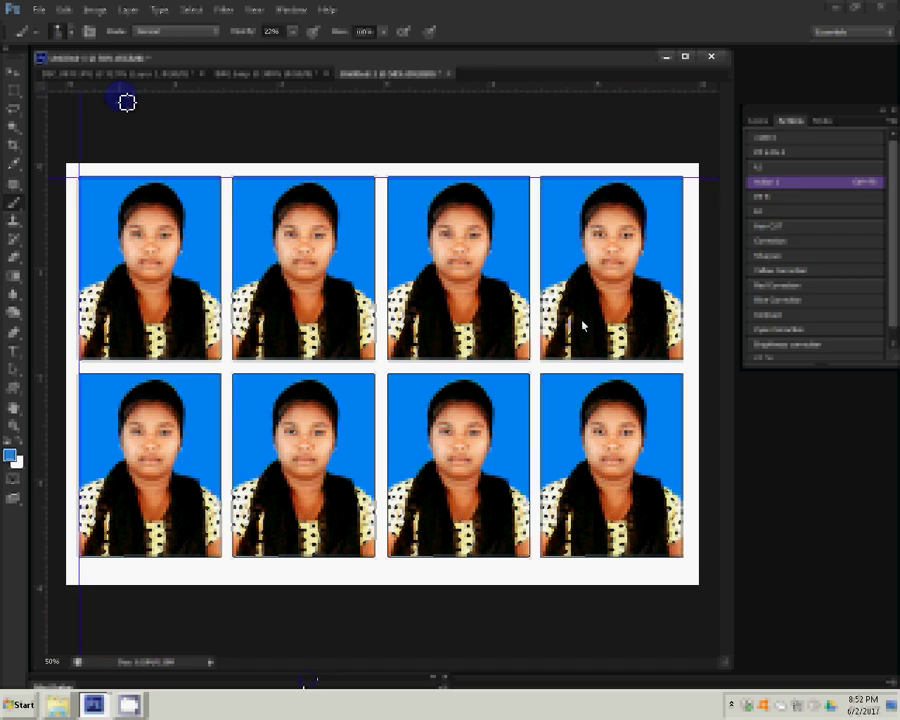
# - Darken the passport sheet's midtones with Levels
pyautogui.hotkey('ctrl', 'l')
pyautogui.moveTo(682, 427); pyautogui.dragTo(695, 428)
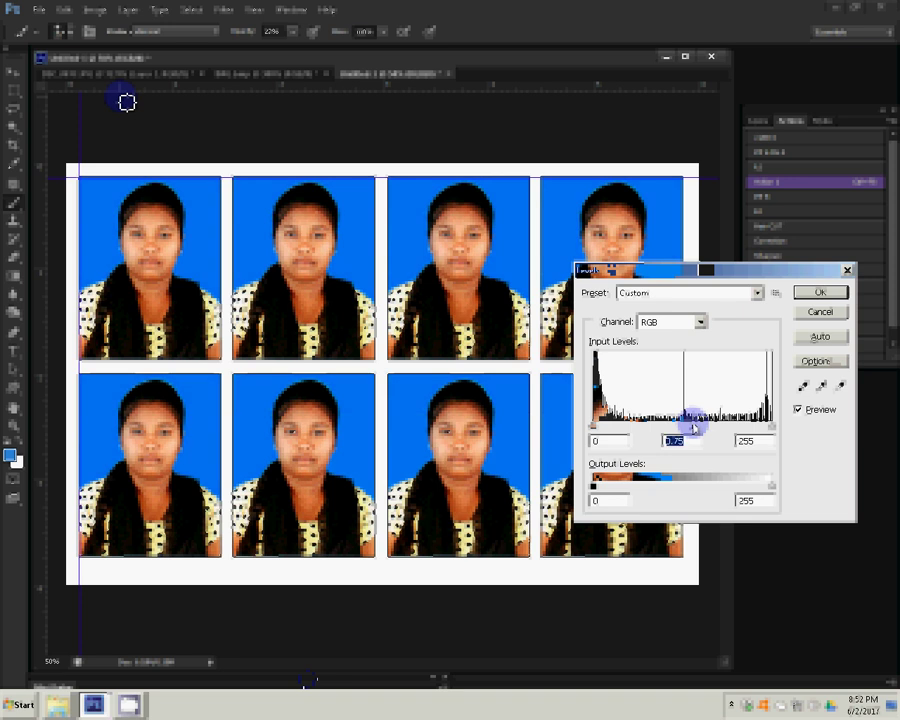
pyautogui.press('Return')
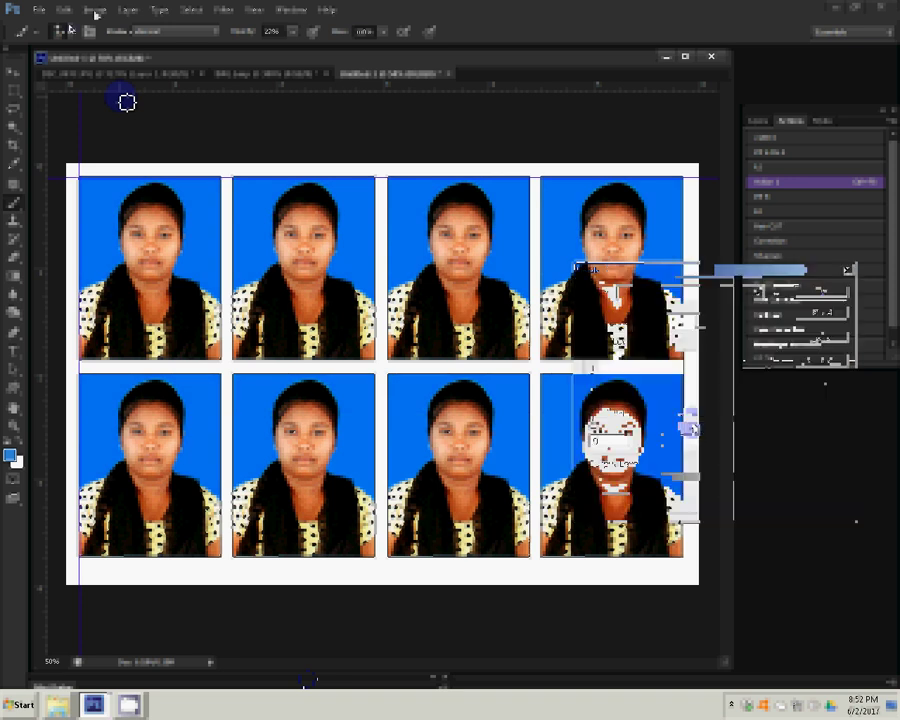
# - Rotate the passport sheet 90° clockwise
pyautogui.click(93, 11)
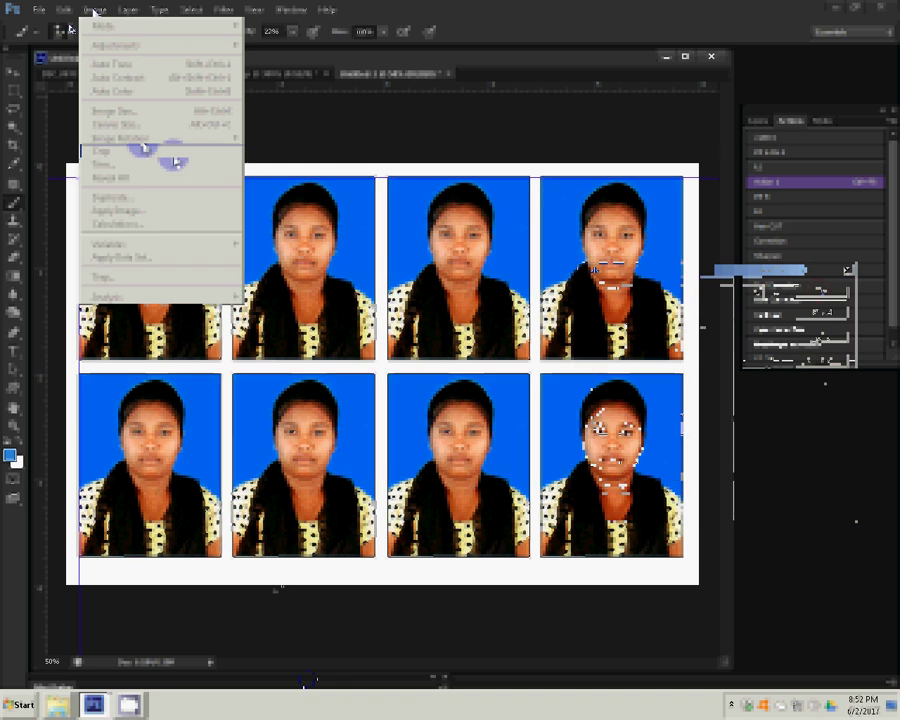
pyautogui.click(93, 11)
pyautogui.moveTo(120, 138)
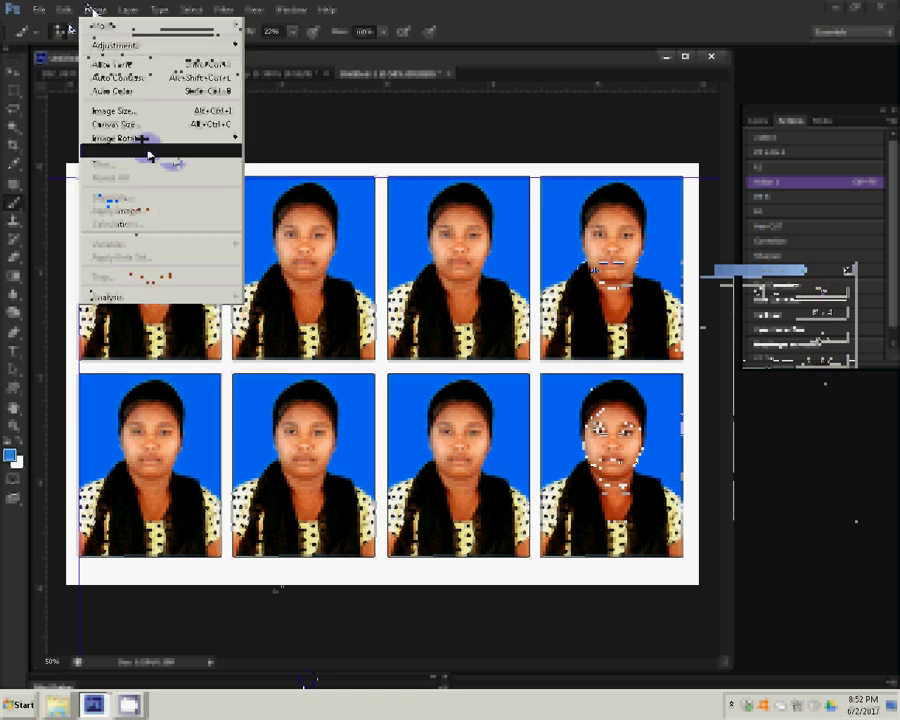
pyautogui.click(268, 151)
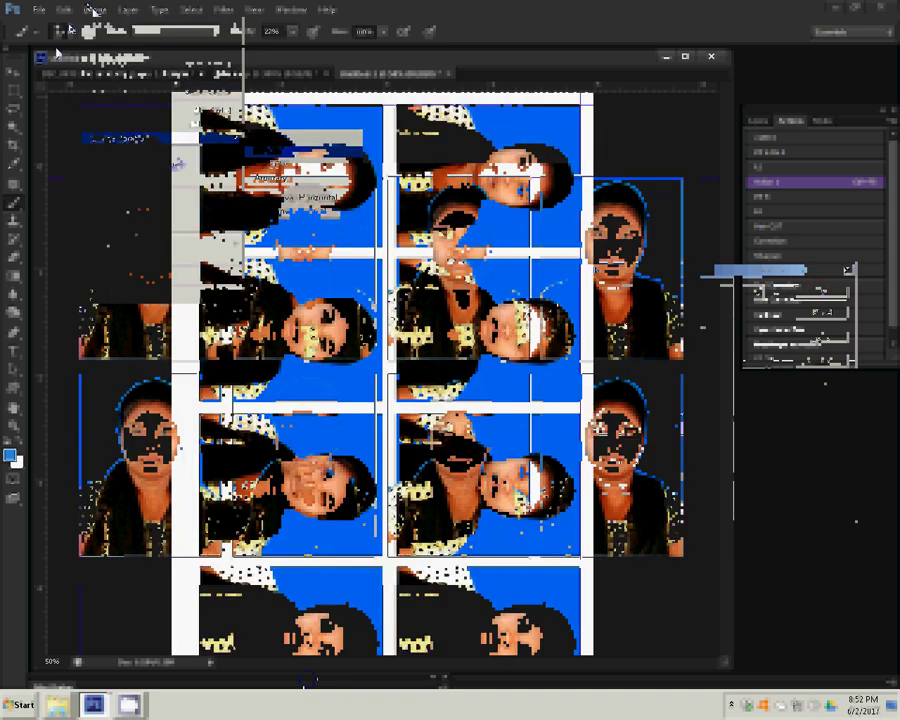
pyautogui.click(38, 9)
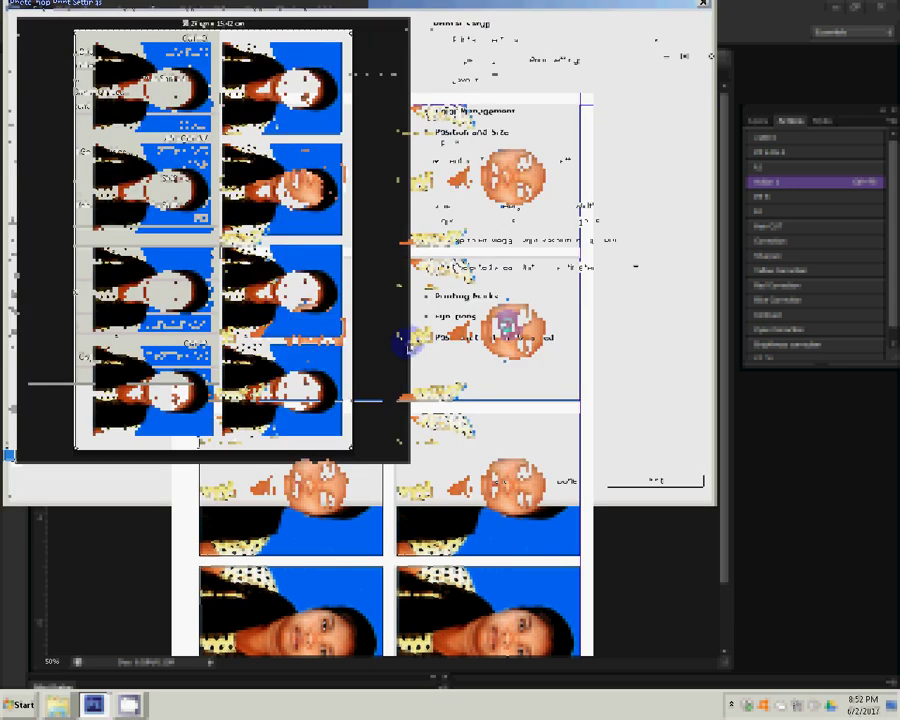
# - Print the sheet on the HiTi S420 scaled to fit media, then print it again
pyautogui.click(648, 481)
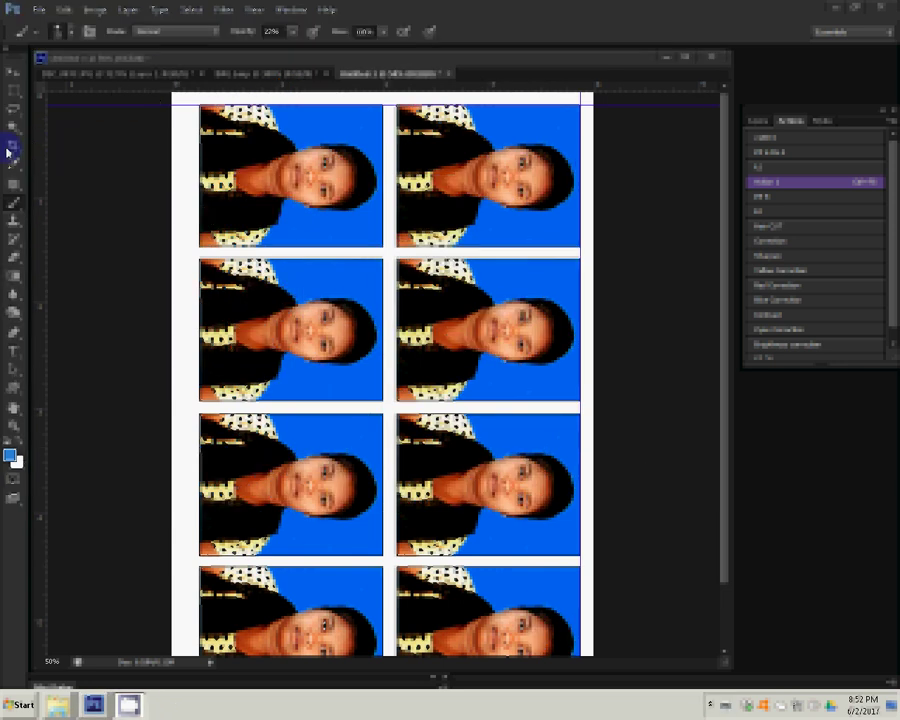
pyautogui.click(40, 10)
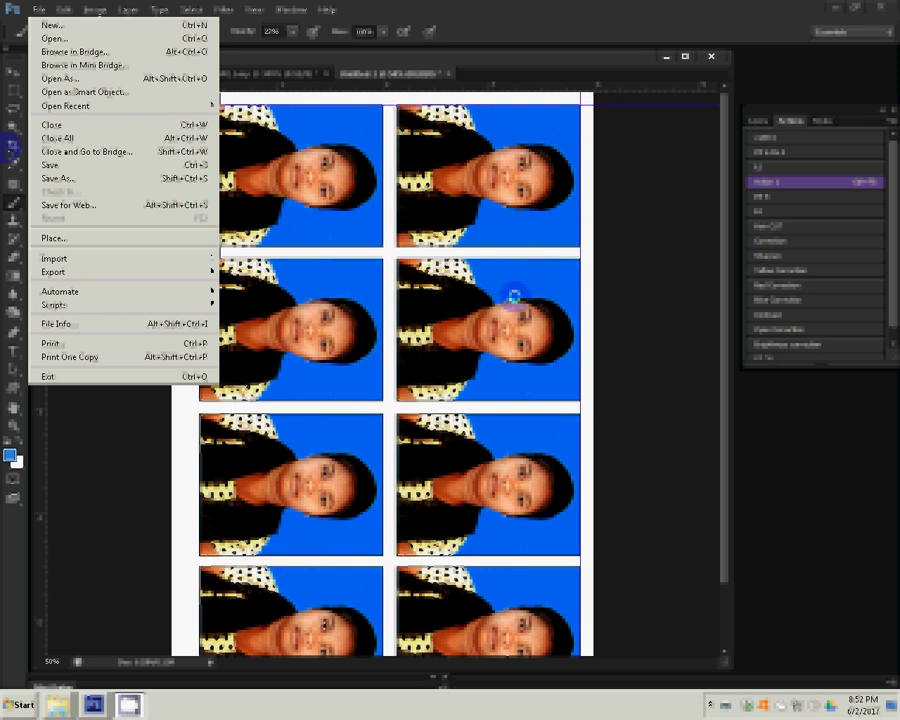
pyautogui.hotkey('ctrl', 'p')
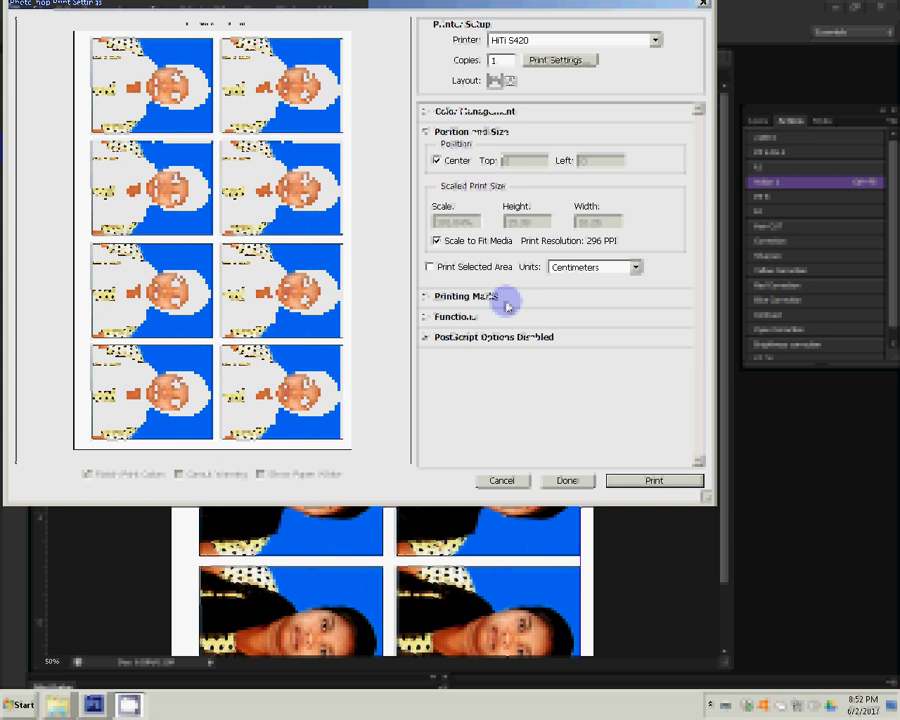
pyautogui.click(668, 484)
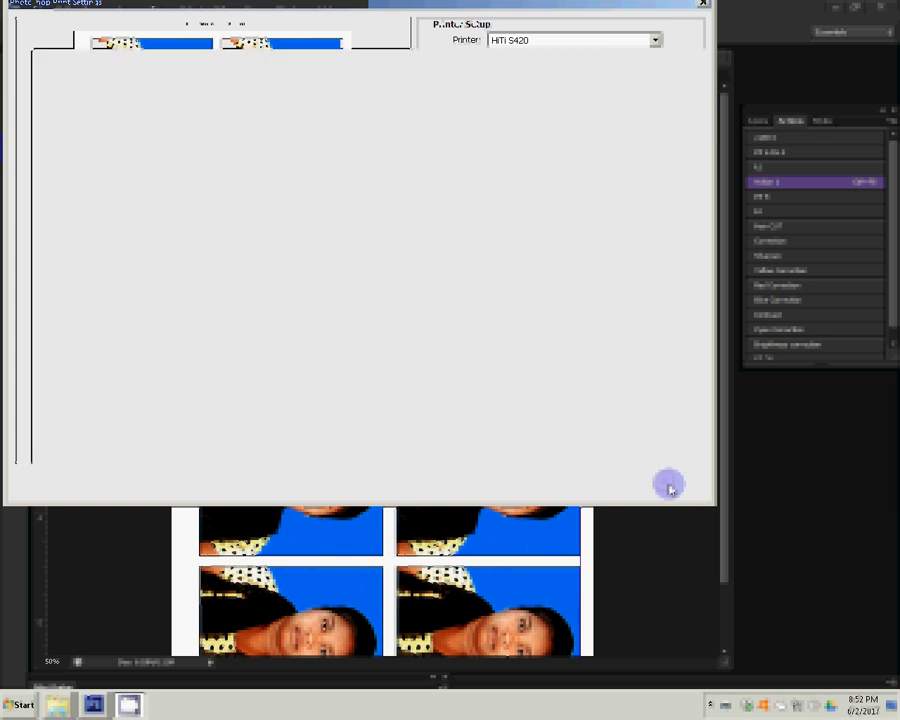
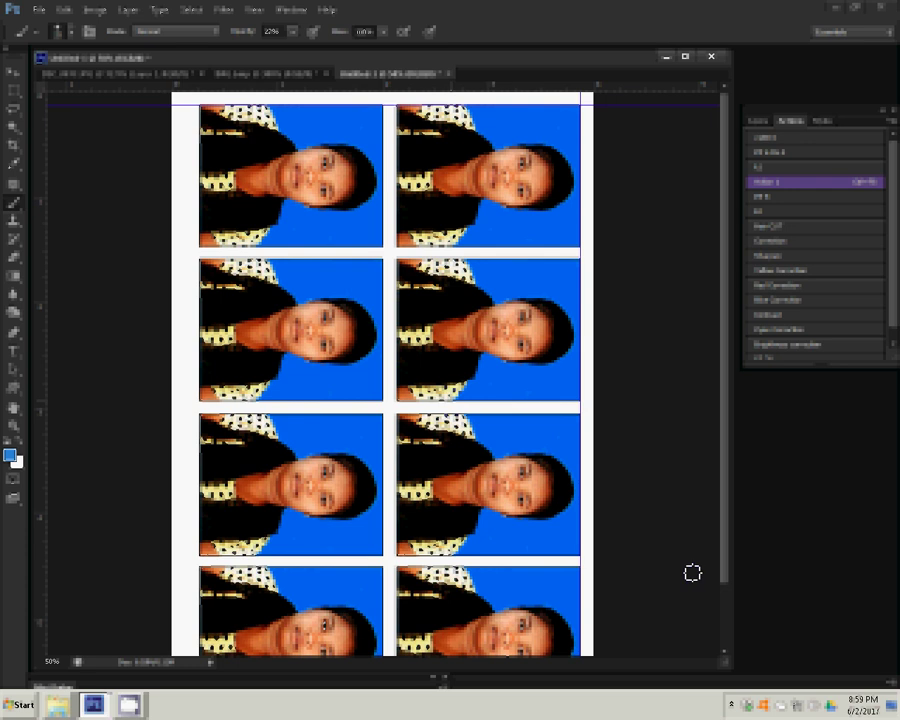
# - Close the previous passport sheet, confirming Yes, leaving the blue-saree portrait open
pyautogui.click(772, 161)
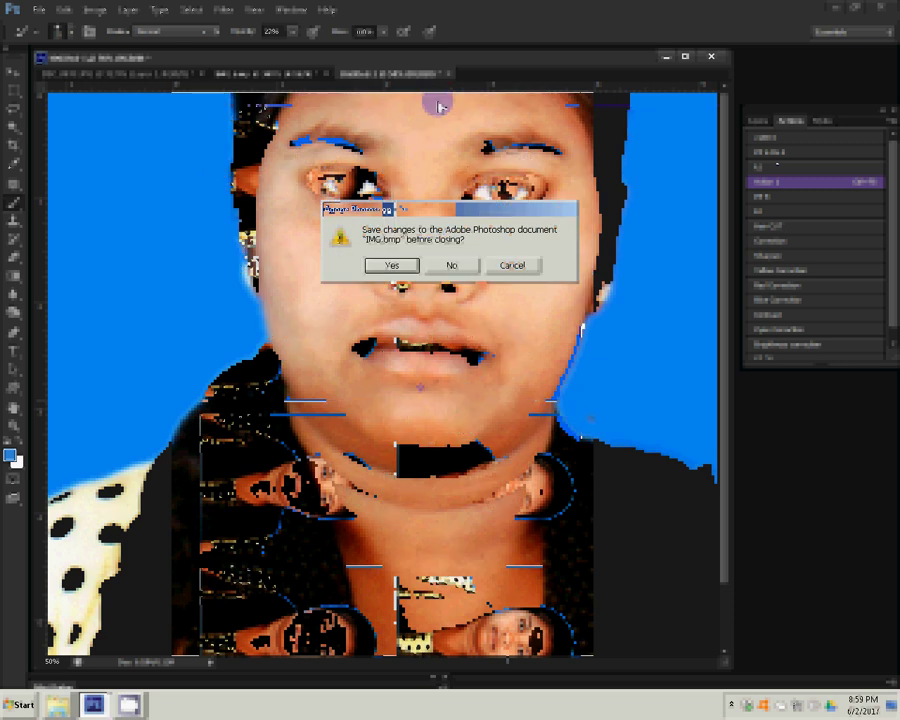
pyautogui.click(410, 267)
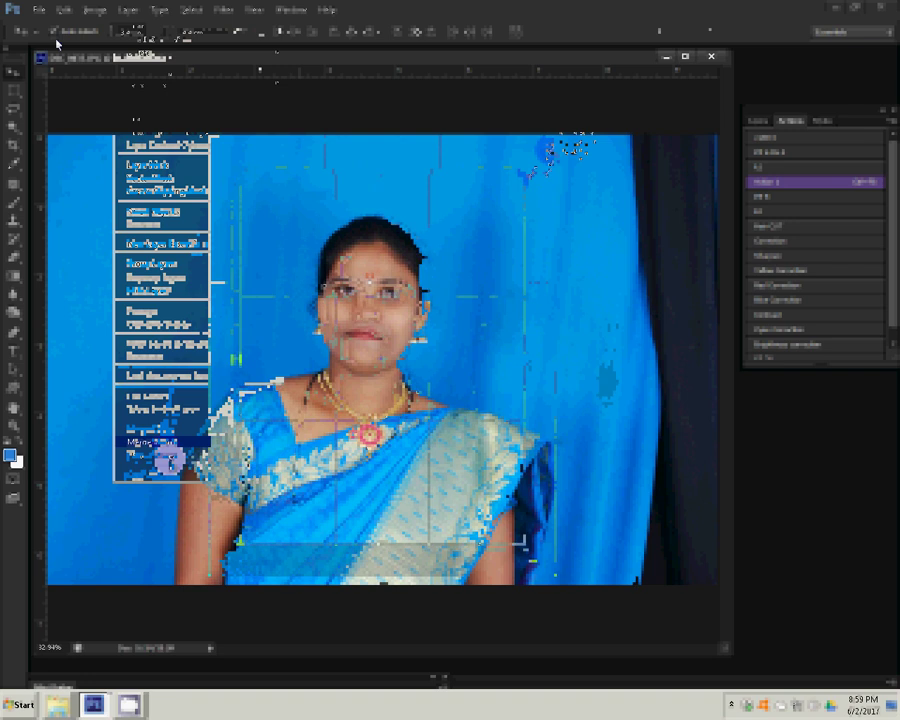
# - Rotate the crop about -3.4°, commit the passport-size crop, and fit it to the screen
pyautogui.moveTo(548, 150); pyautogui.dragTo(544, 144)
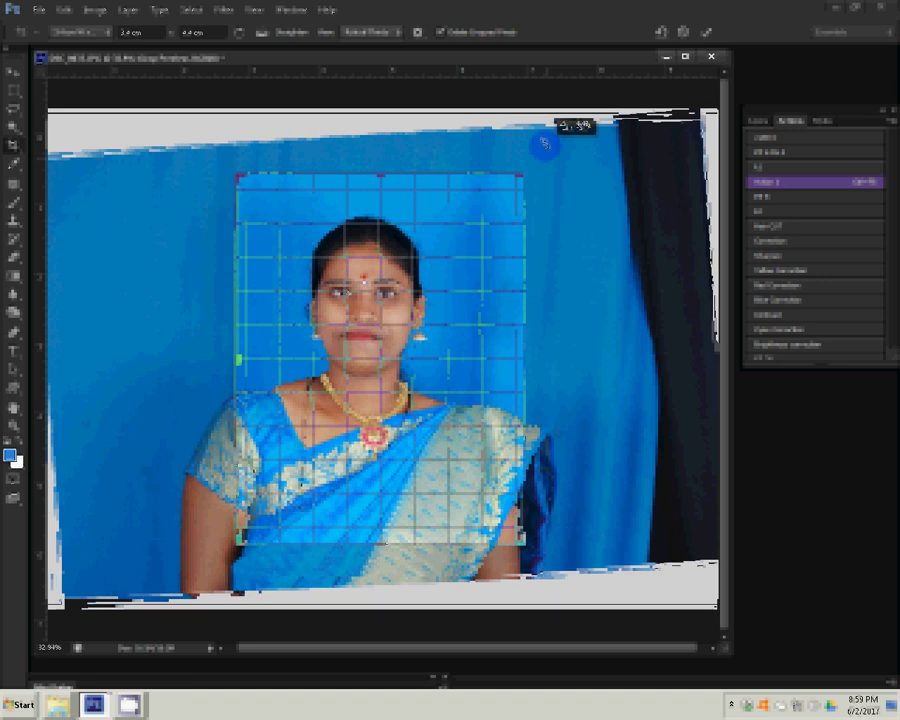
pyautogui.moveTo(544, 144); pyautogui.dragTo(545, 145)
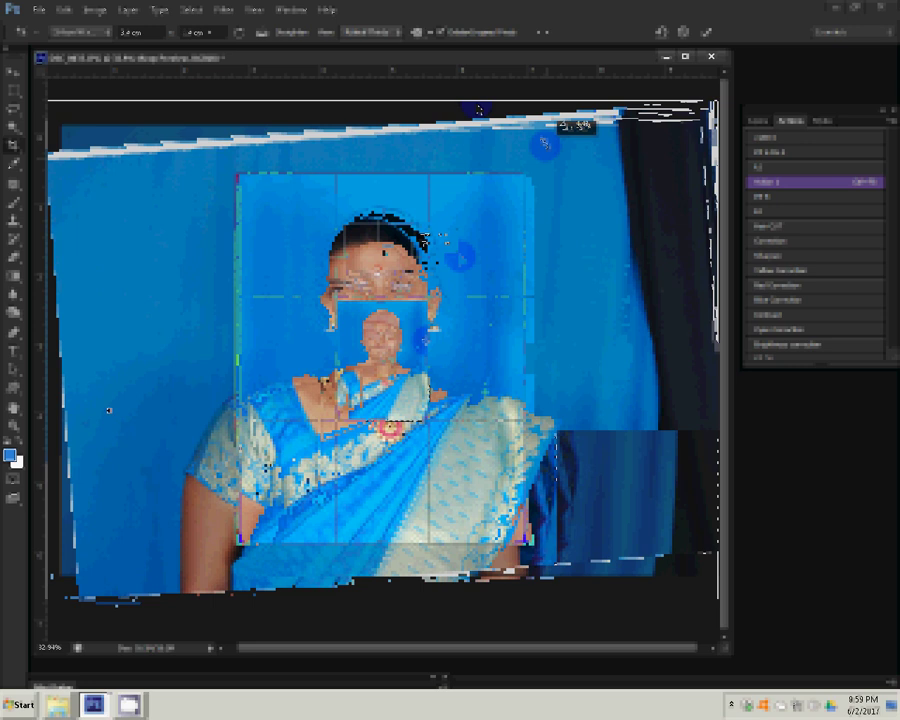
pyautogui.press('Return')
pyautogui.press('z')
pyautogui.click(416, 32)
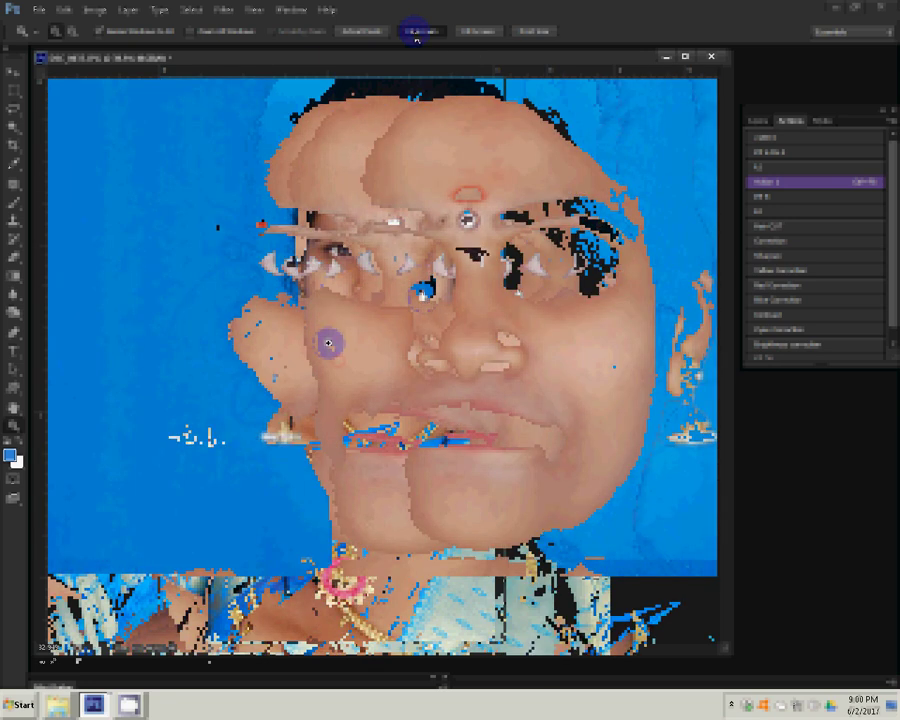
# - Nudge the Color Balance Yellow/Blue midtone slider slightly toward Yellow
pyautogui.hotkey('ctrl', 'b')
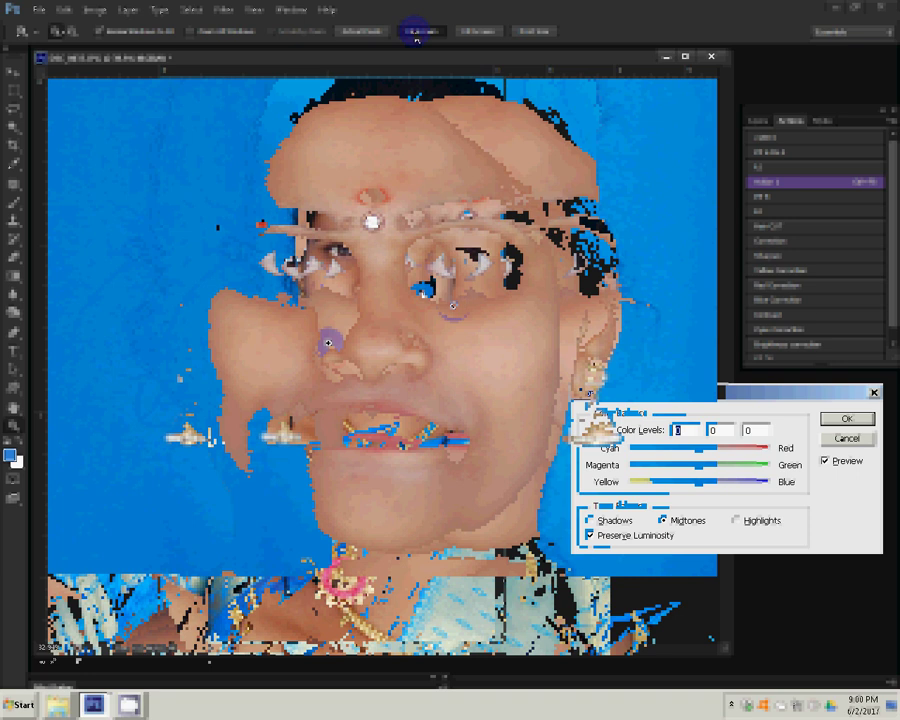
pyautogui.moveTo(698, 482); pyautogui.dragTo(688, 487)
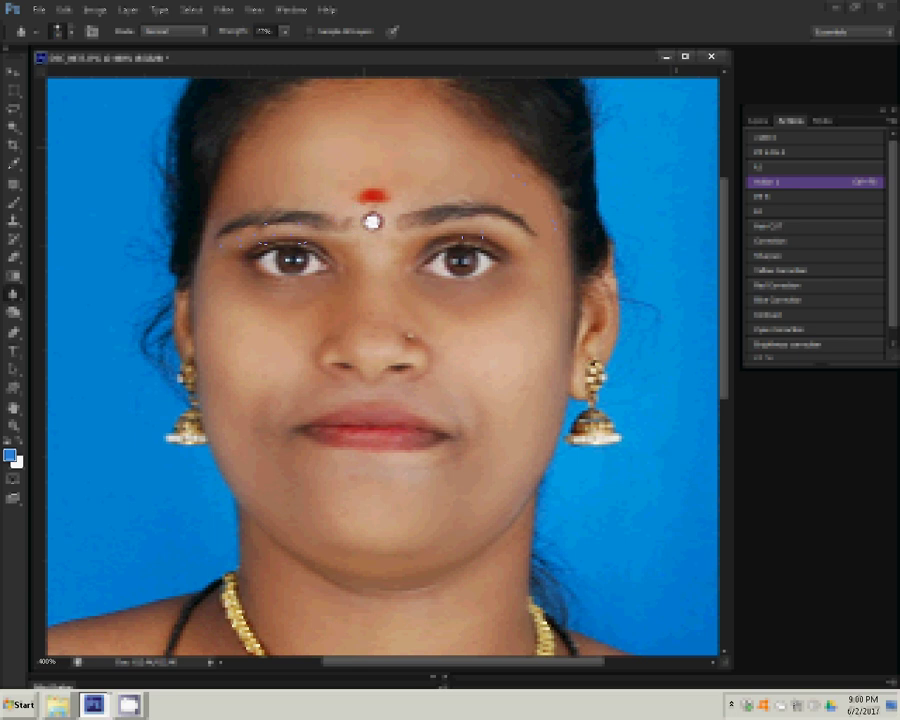
# - Spot-heal the blemishes on the nose, under the nose, and on both cheeks
pyautogui.click(382, 311)
pyautogui.click(490, 413)
pyautogui.click(389, 390)
pyautogui.click(469, 357)
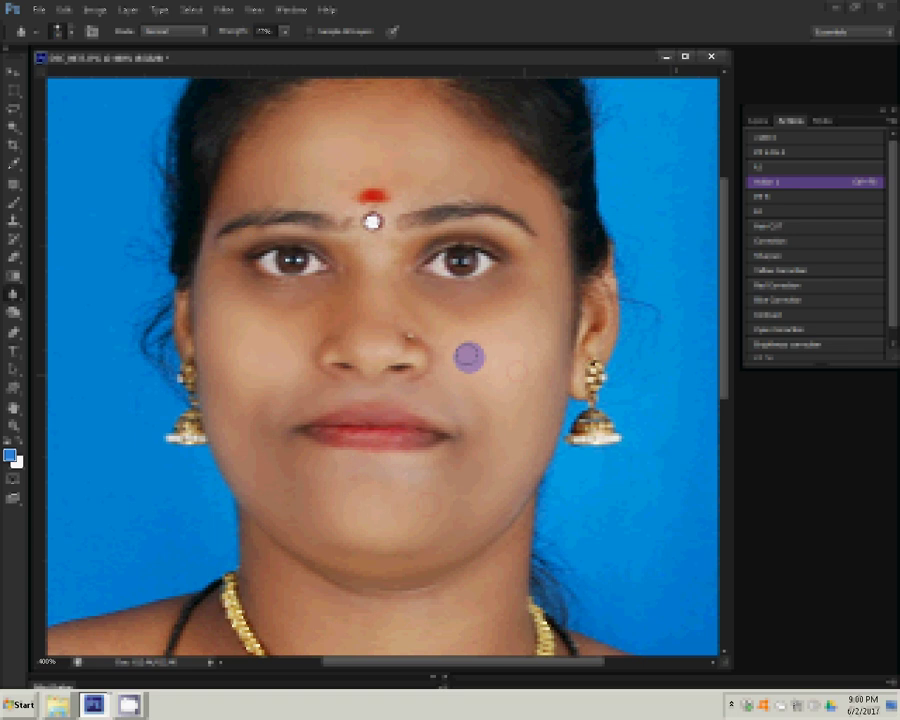
pyautogui.click(267, 392)
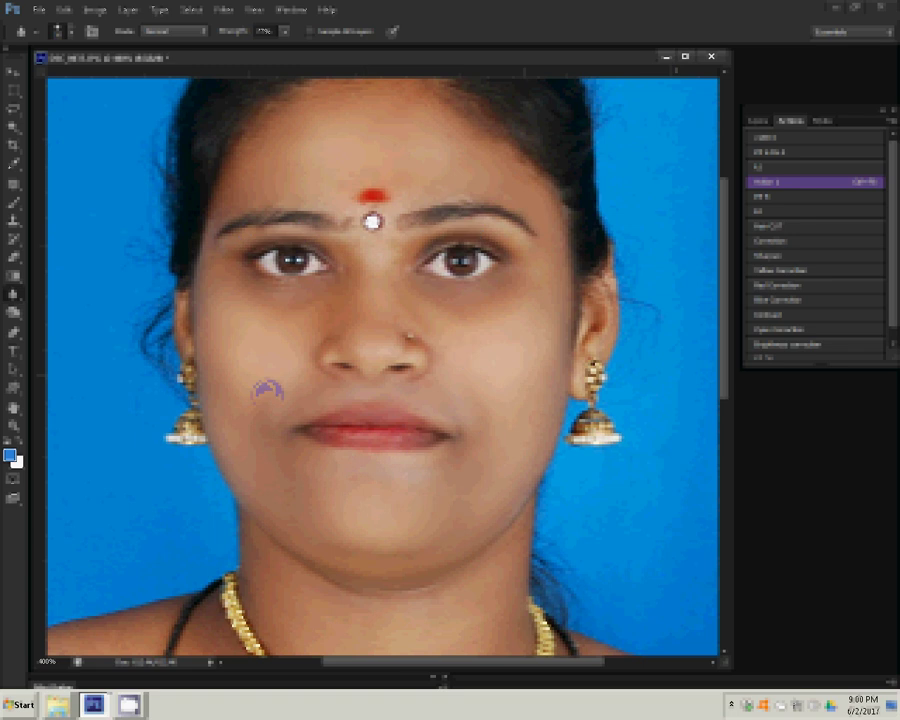
pyautogui.click(159, 9)
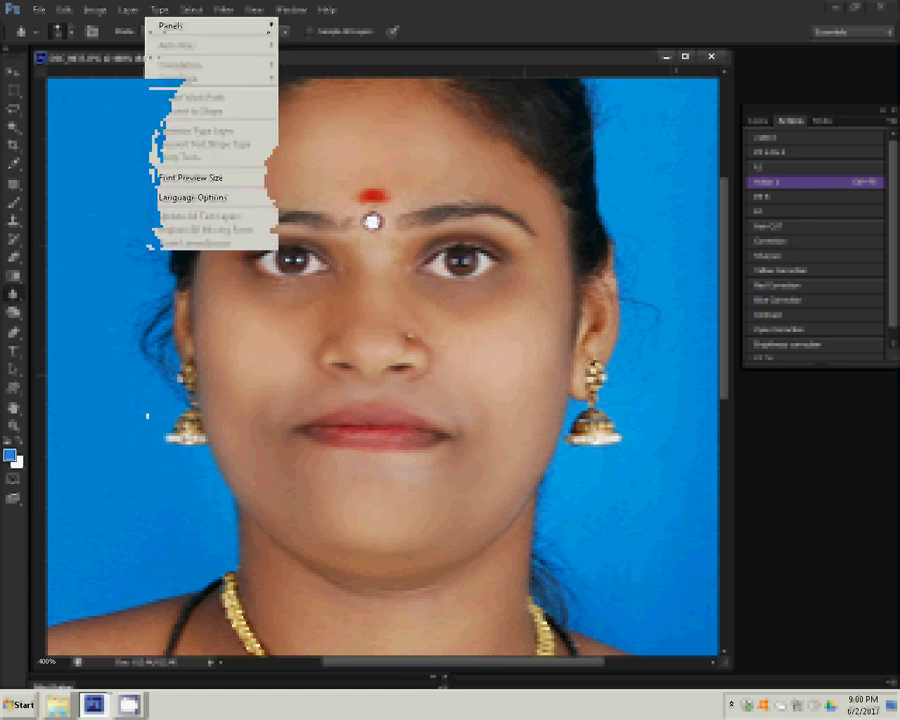
pyautogui.click(765, 432)
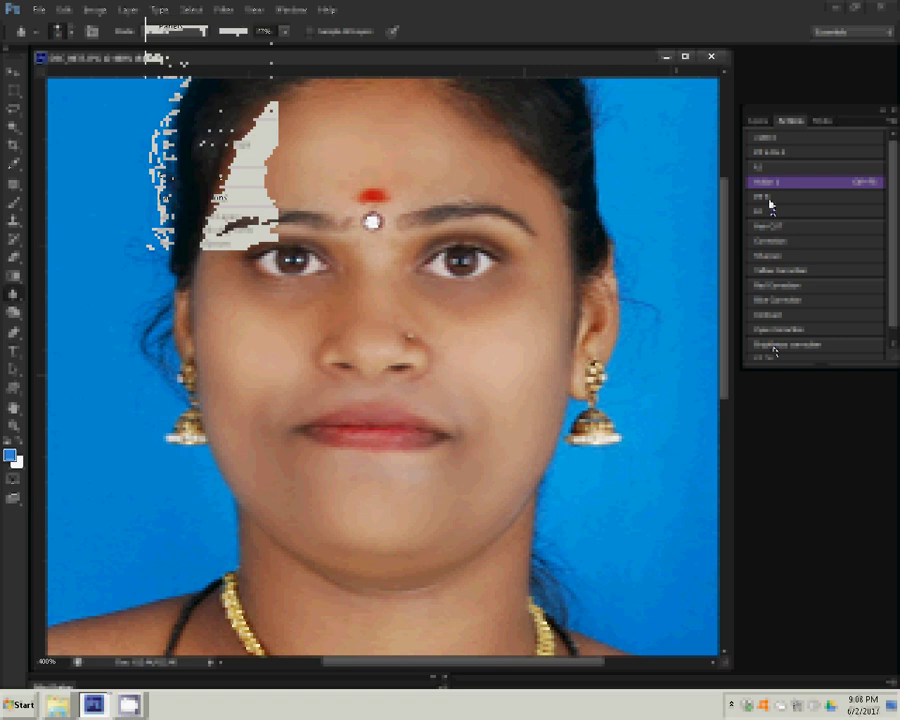
pyautogui.click(485, 343)
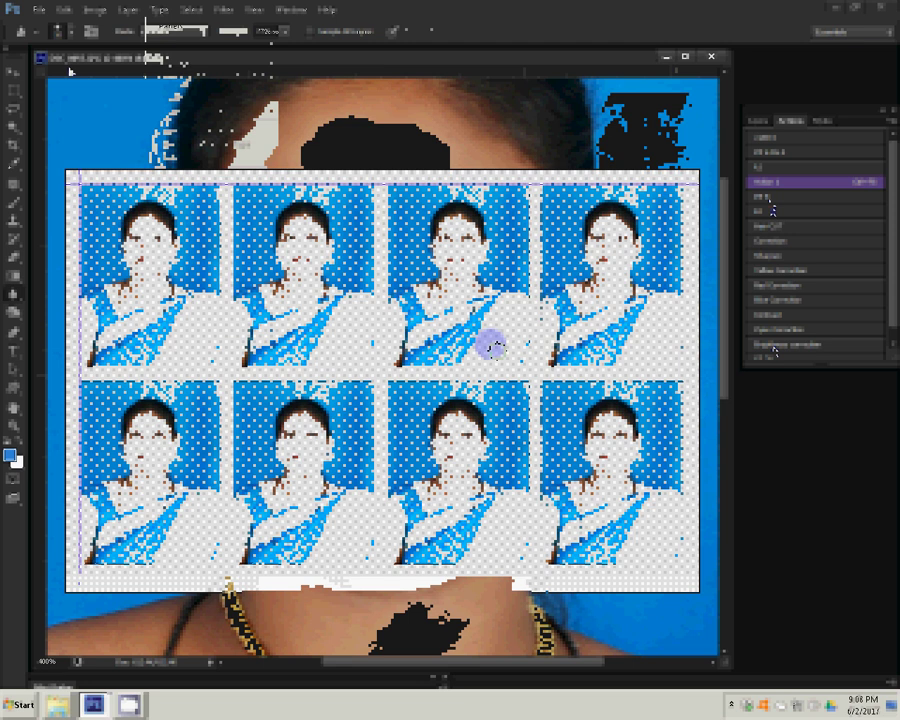
# - Save the sheet as Maximum-quality JPEG '3-4x6+1' and close the document
pyautogui.click(40, 12)
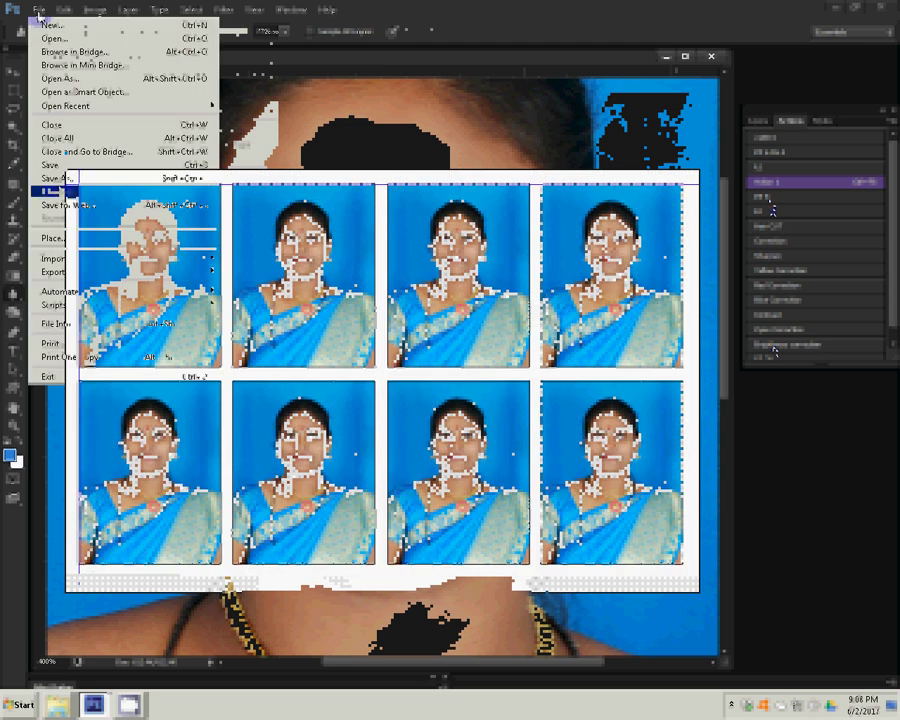
pyautogui.click(55, 178)
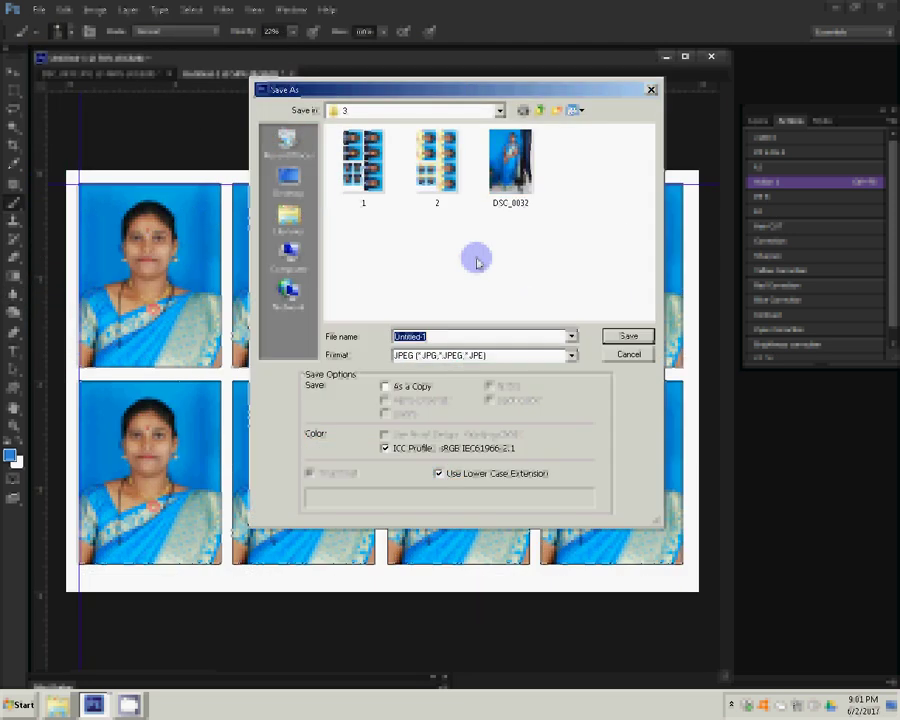
pyautogui.write('3')
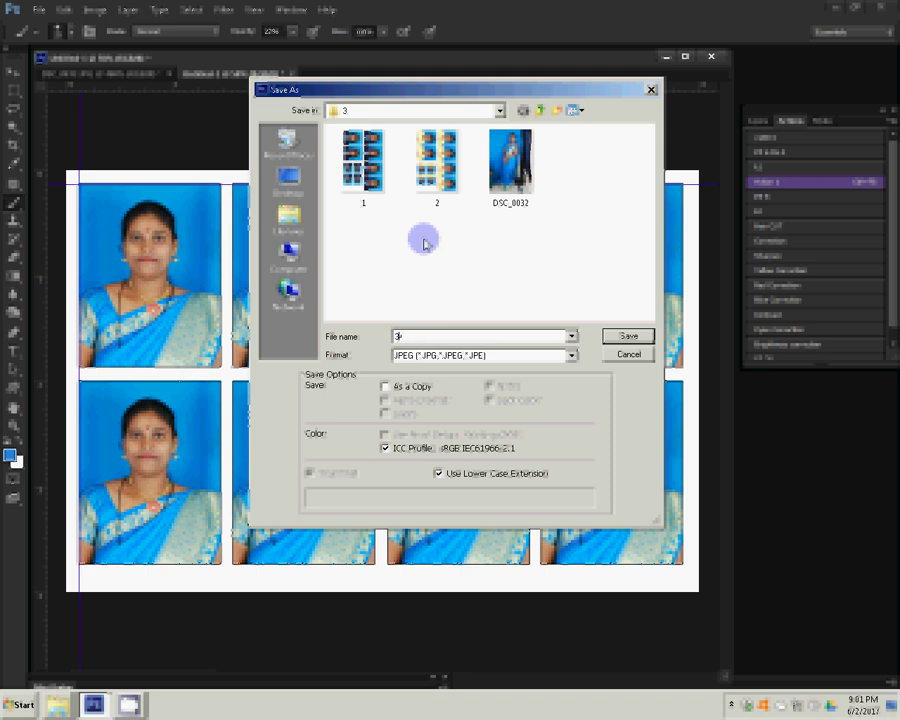
pyautogui.write('-4x')
pyautogui.write('6+1')
pyautogui.press('Return')
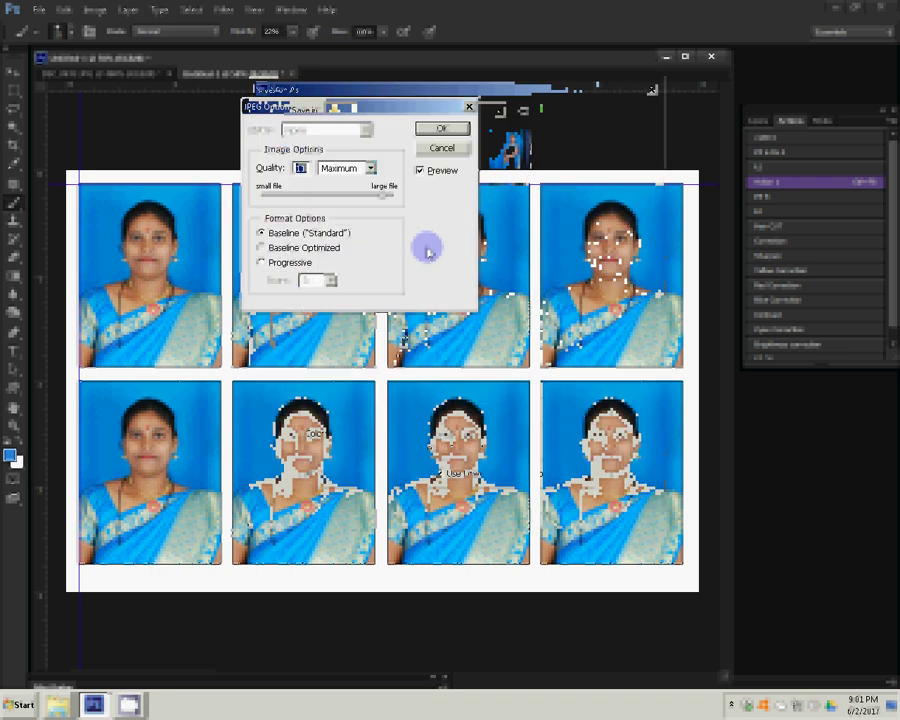
pyautogui.press('Return')
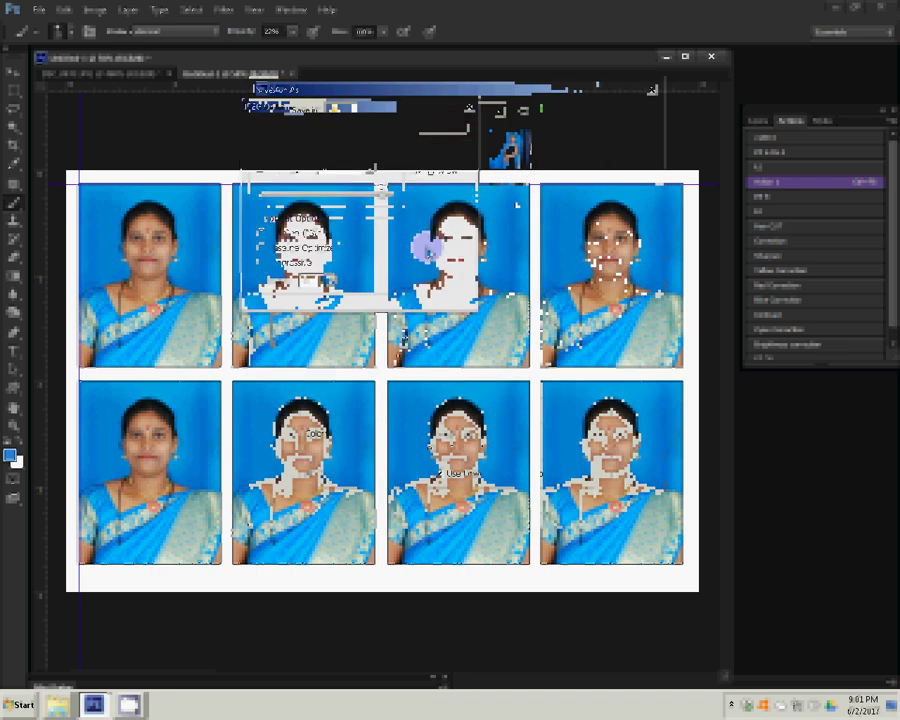
pyautogui.click(519, 199)
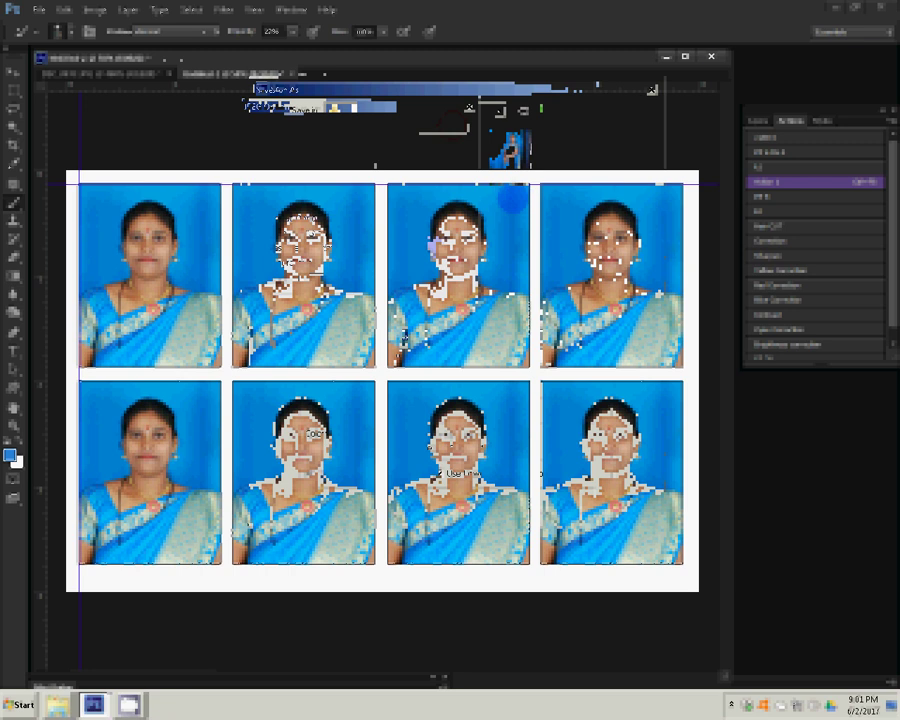
pyautogui.click(720, 57)
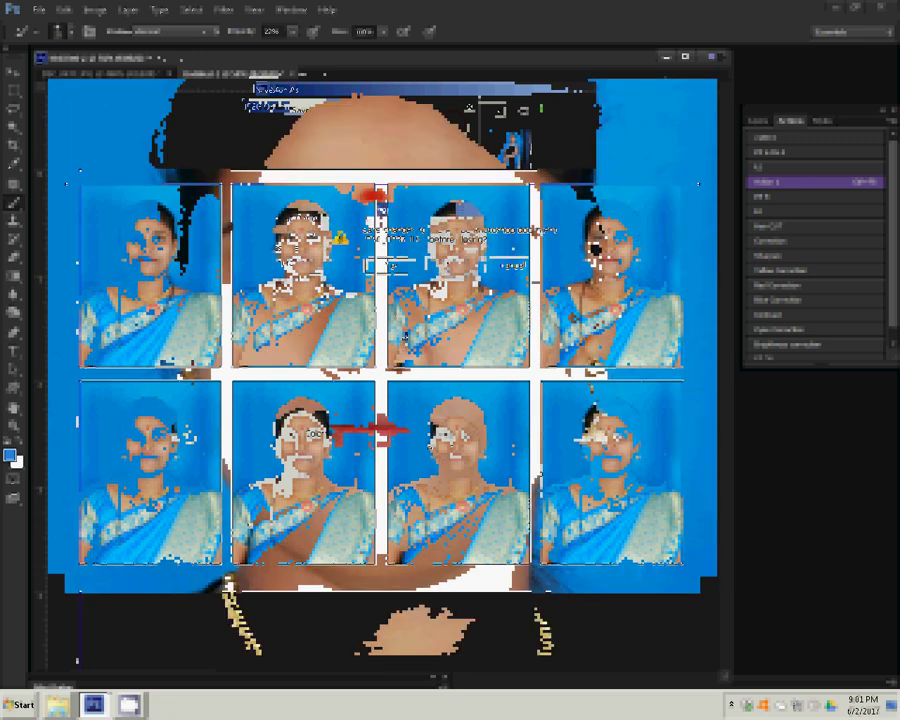